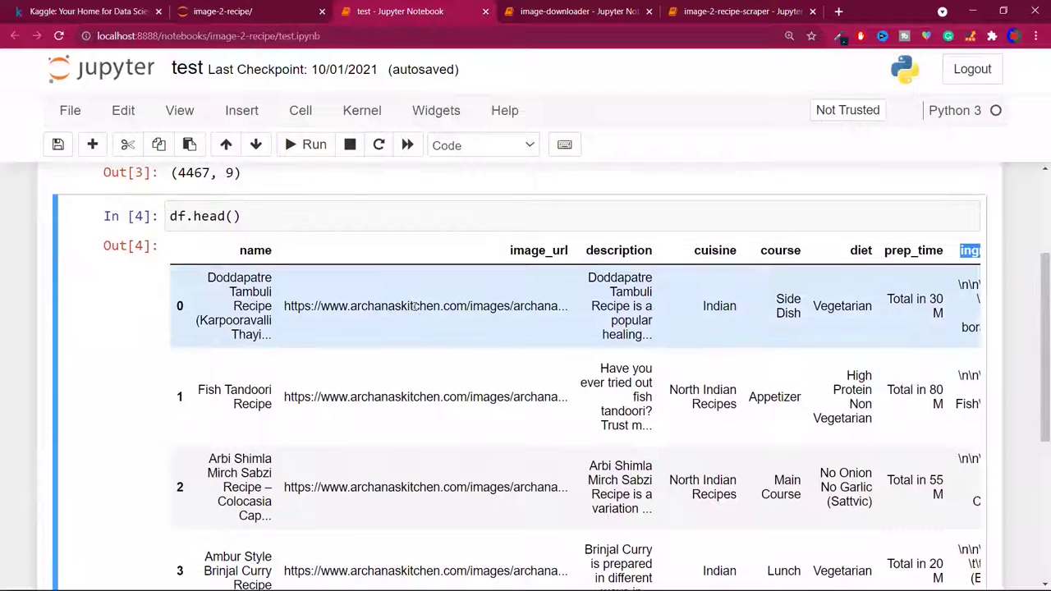
Check the my-dataset folder and its data.rar archive among the open windows, and return to the test notebook
key("alt+Tab")
key("alt+Tab")
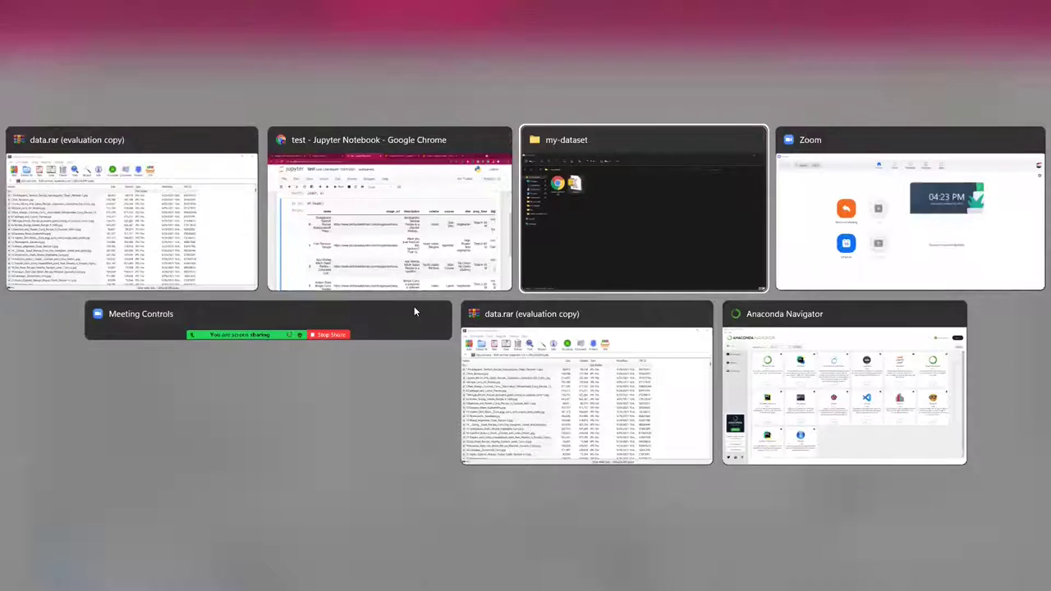
left_click(184, 147)
key("alt+Tab")
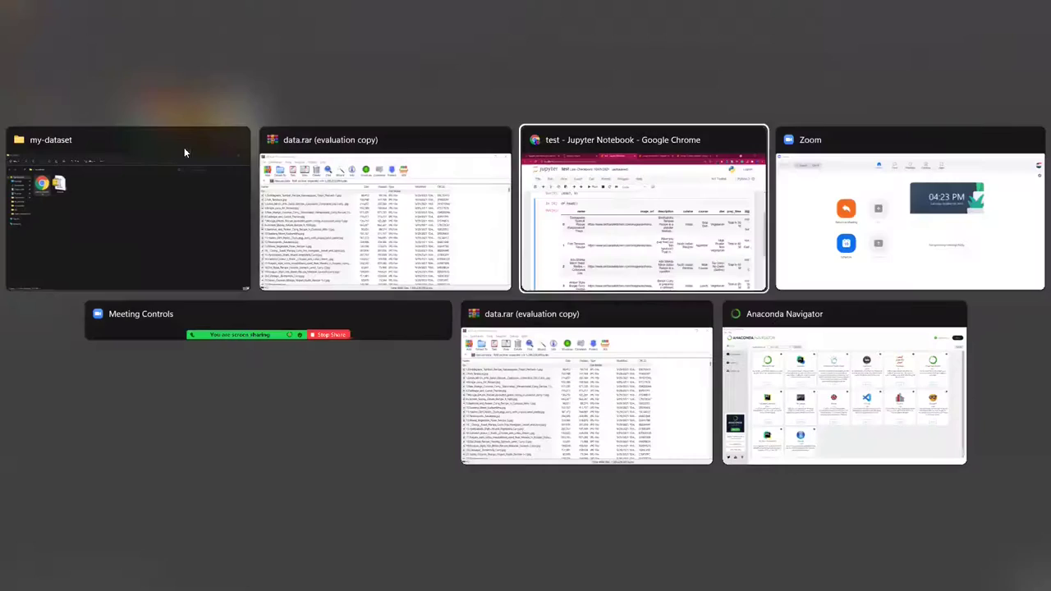
Examine the columns of the df.head() output in the test notebook, from name through instructions
double_click(280, 247)
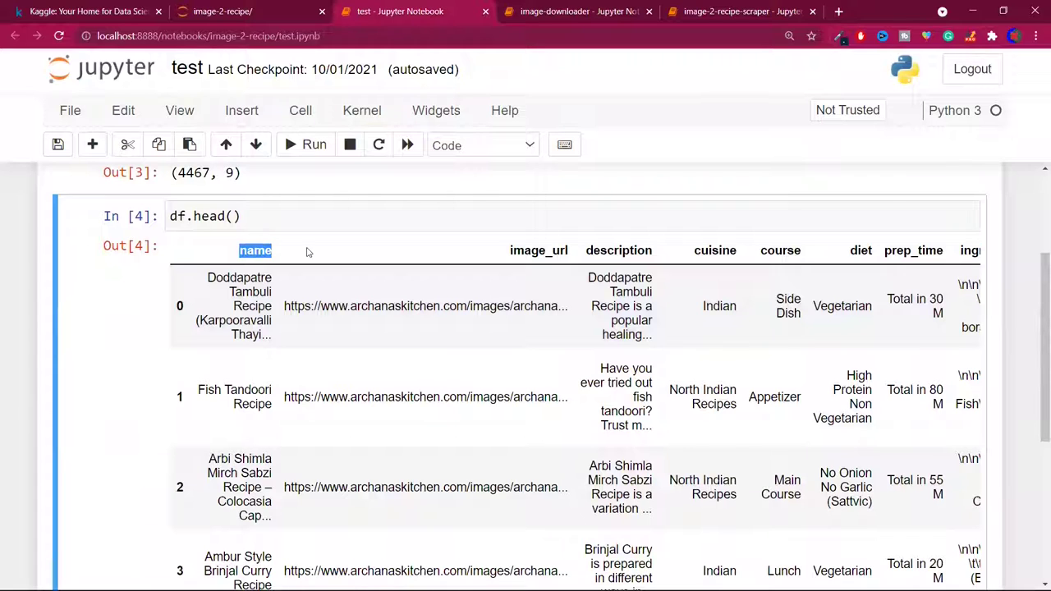
scroll(566, 250, "right", 3)
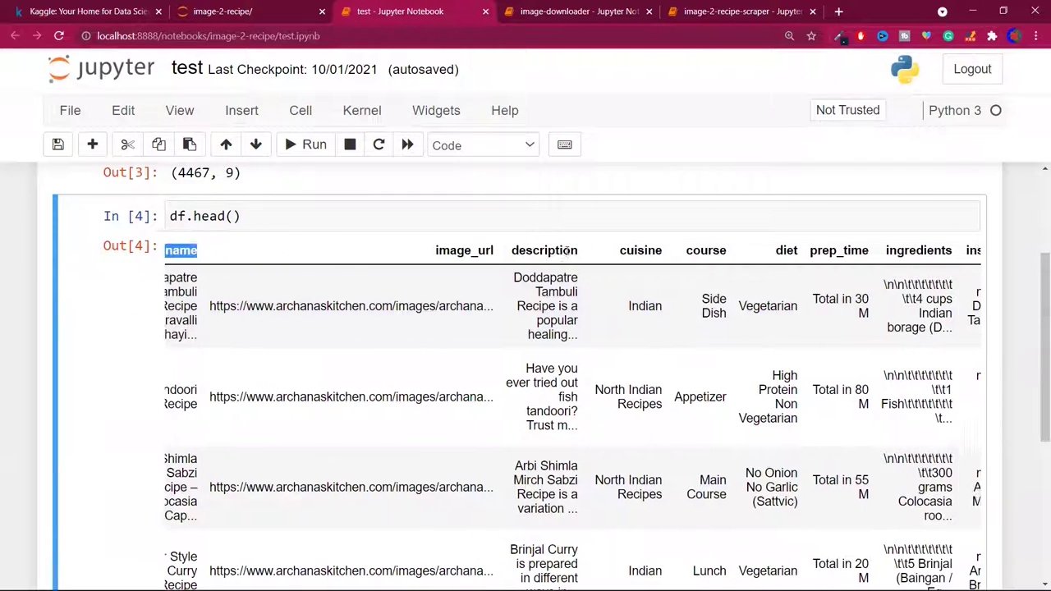
left_click_drag(463, 250, 540, 250)
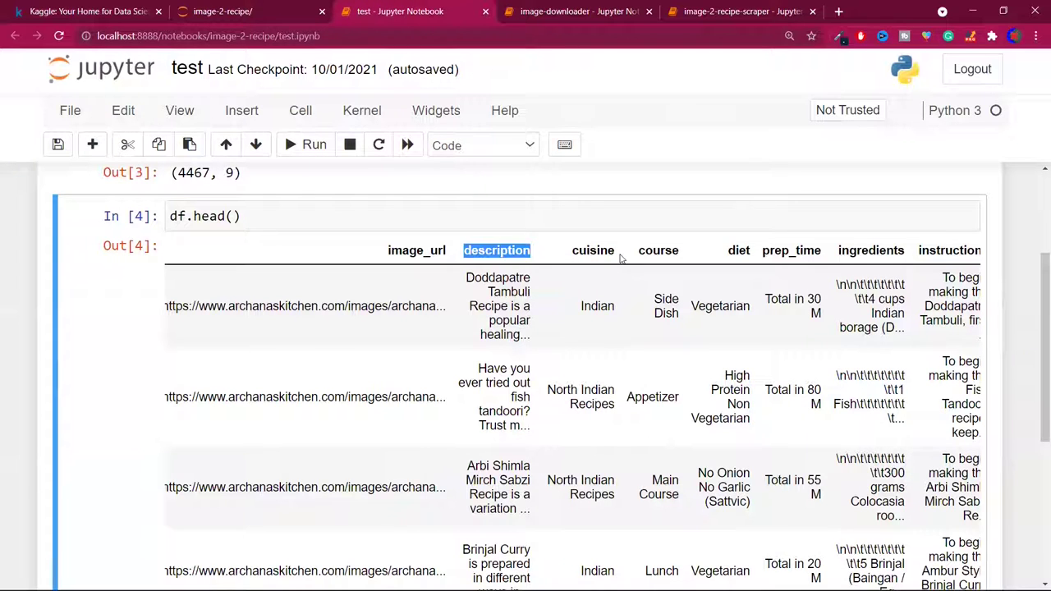
scroll(621, 259, "right", 1)
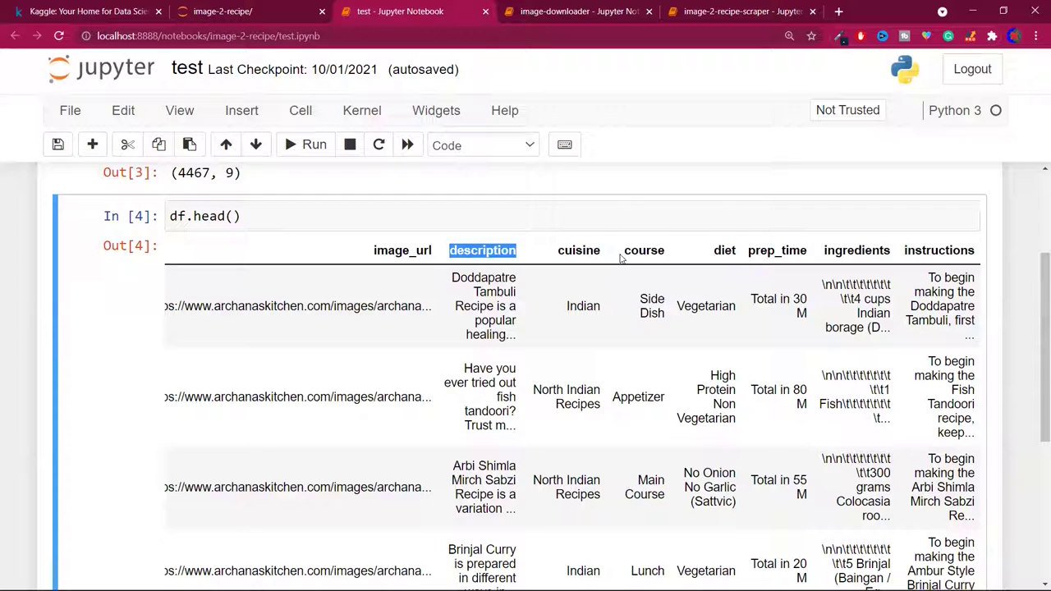
left_click_drag(624, 249, 669, 252)
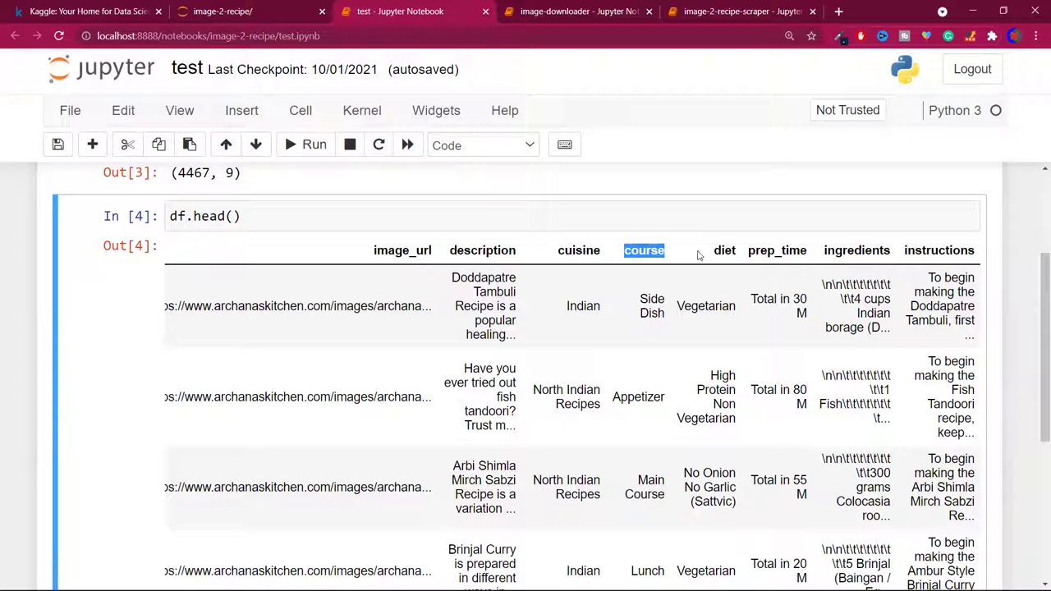
left_click_drag(712, 250, 968, 248)
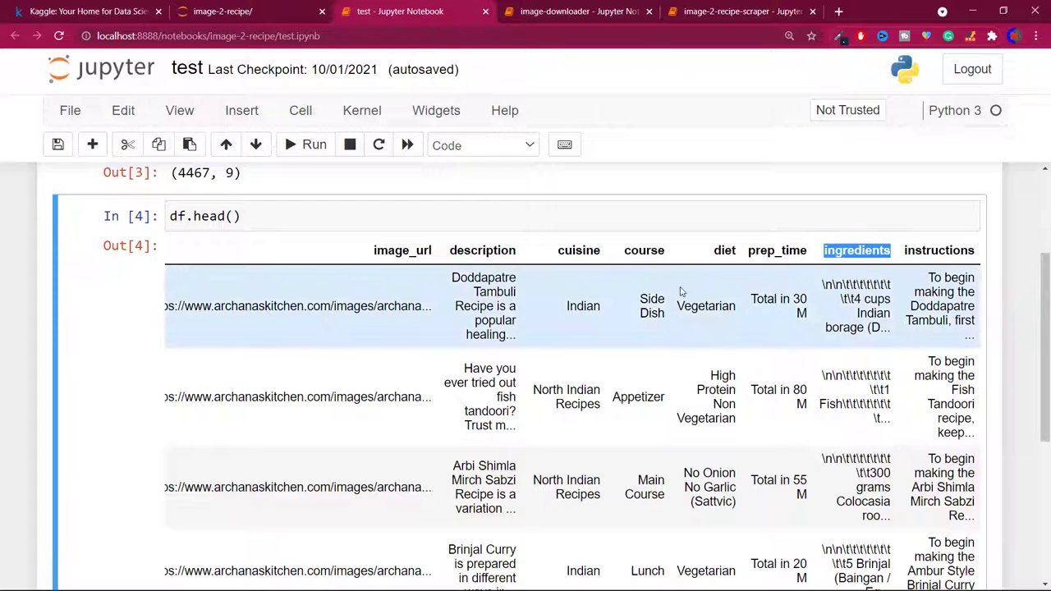
Examine the Fish Tandoori Recipe row across the columns of the df.head() output
scroll(682, 291, "left", 3)
left_click_drag(188, 395, 276, 406)
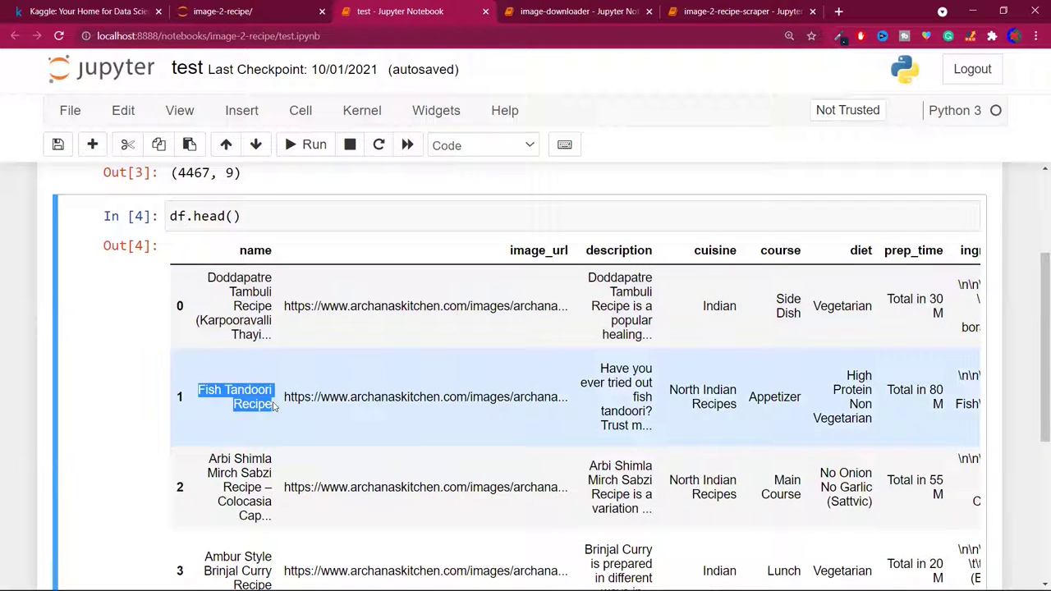
scroll(276, 405, "right", 5)
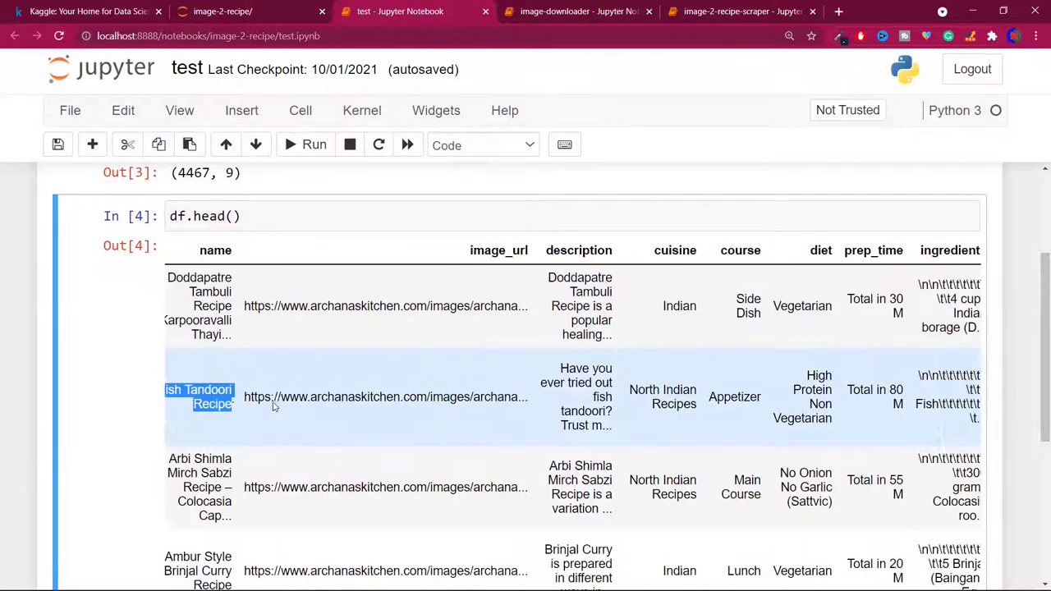
scroll(274, 402, "left", 5)
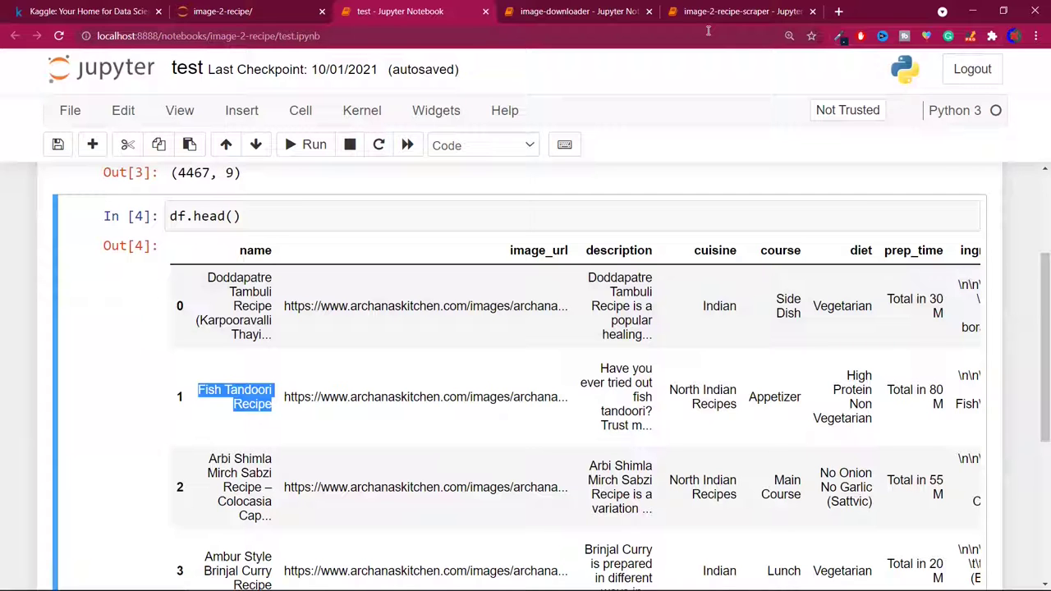
Review the scraping code and its output in the image-2-recipe-scraper notebook
left_click(726, 11)
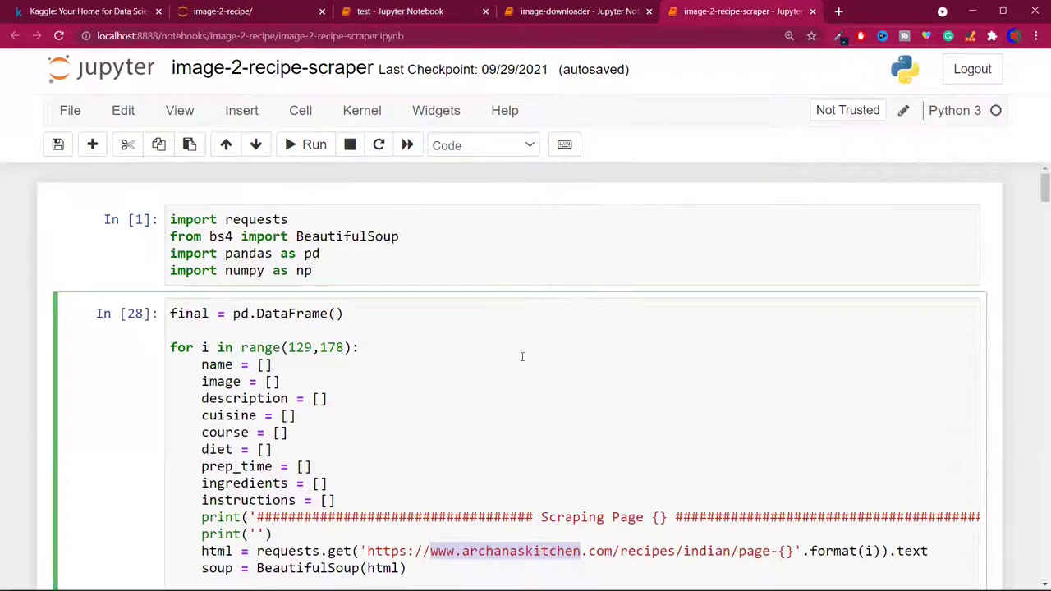
scroll(523, 357, "down", 10)
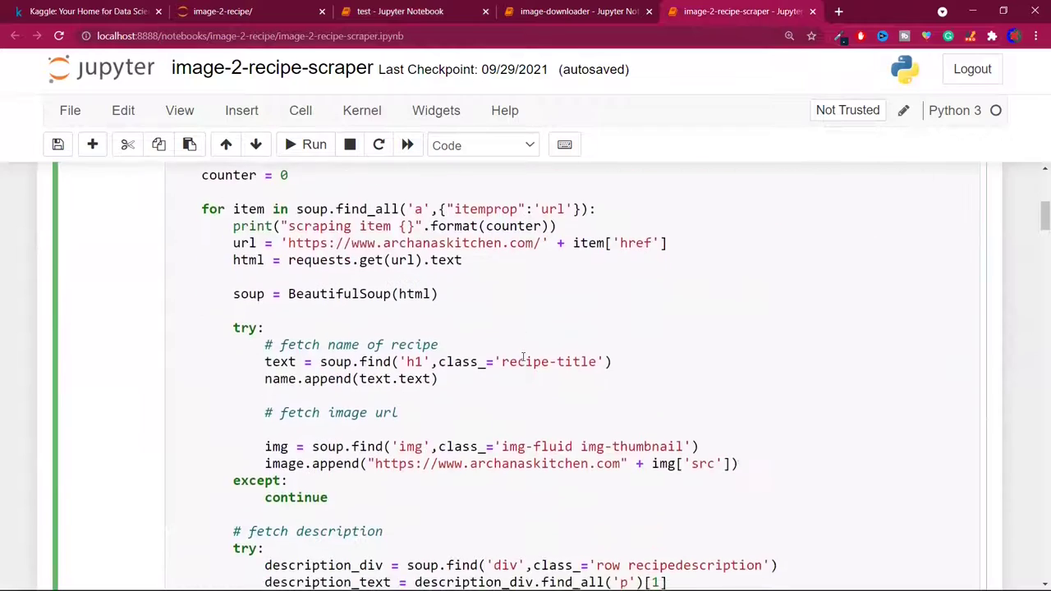
scroll(523, 356, "down", 14)
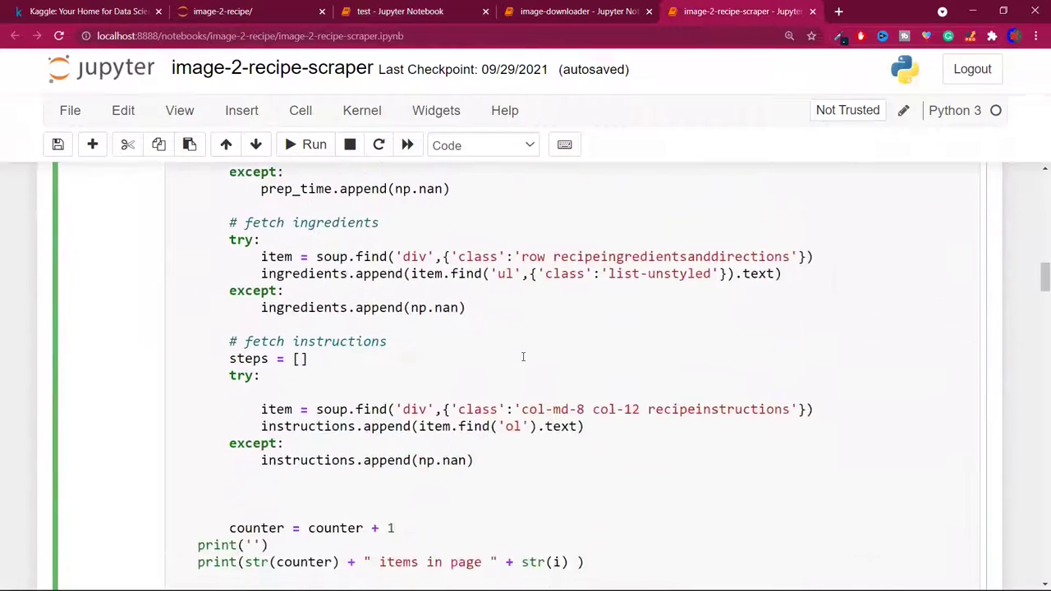
scroll(522, 356, "down", 8)
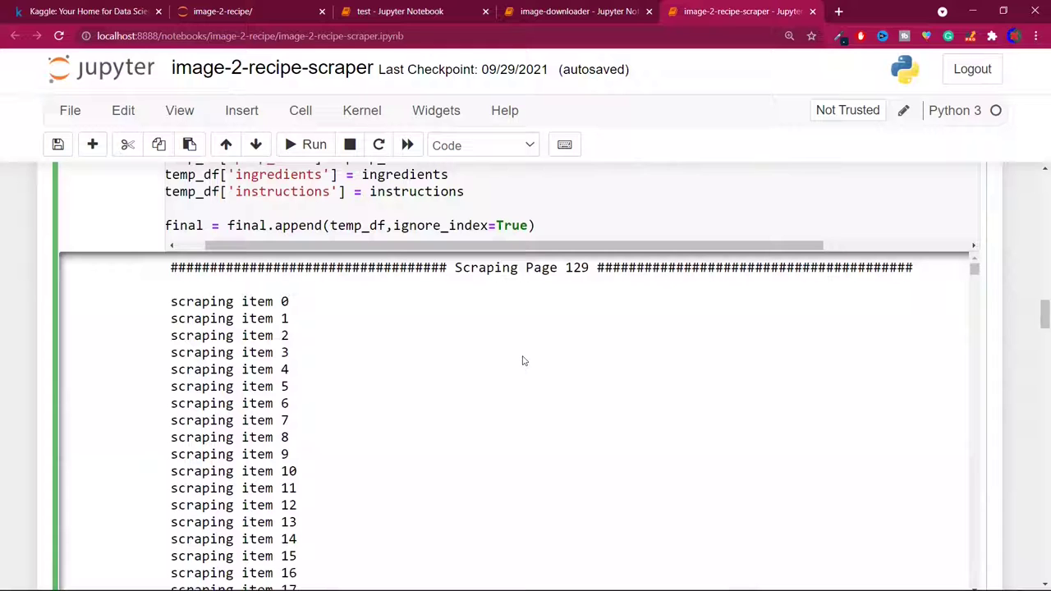
Check the image_url column in the test notebook and review the image-downloader notebook's contents
left_click(573, 8)
left_click(435, 8)
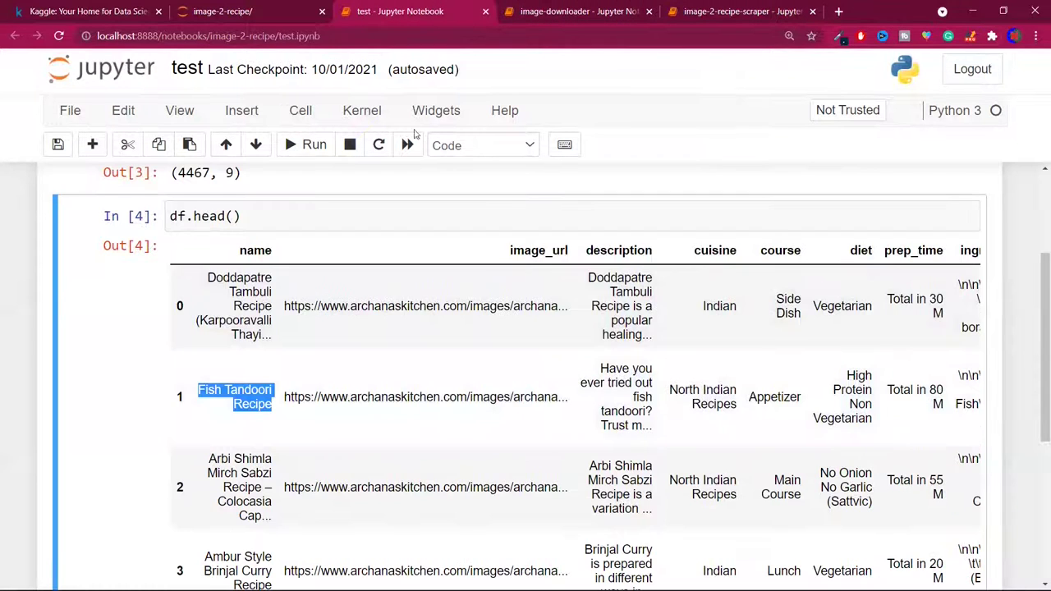
left_click_drag(509, 250, 565, 251)
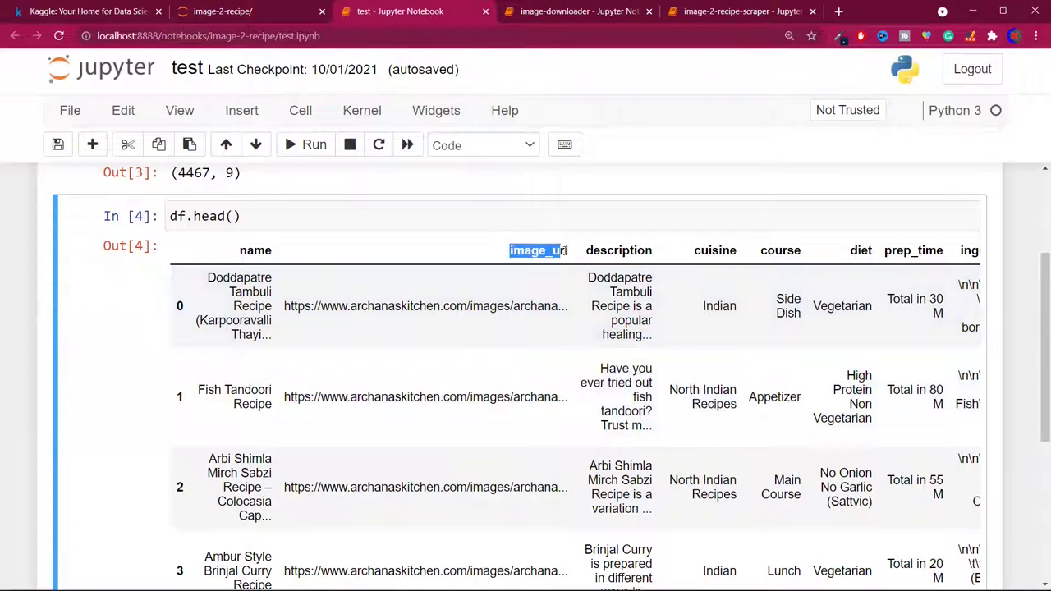
left_click(580, 10)
scroll(417, 386, "down", 3)
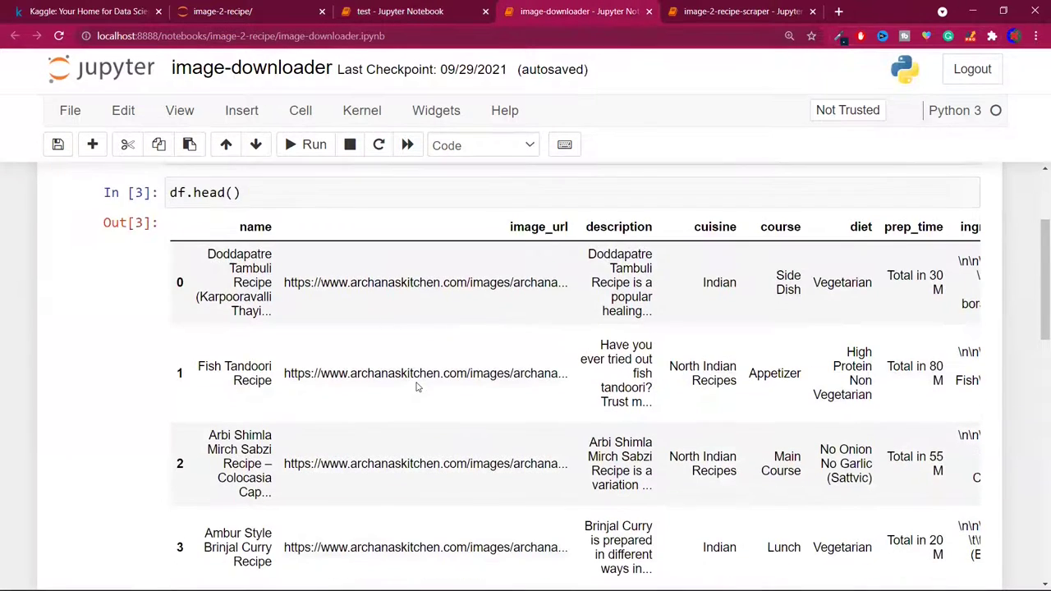
scroll(417, 386, "down", 10)
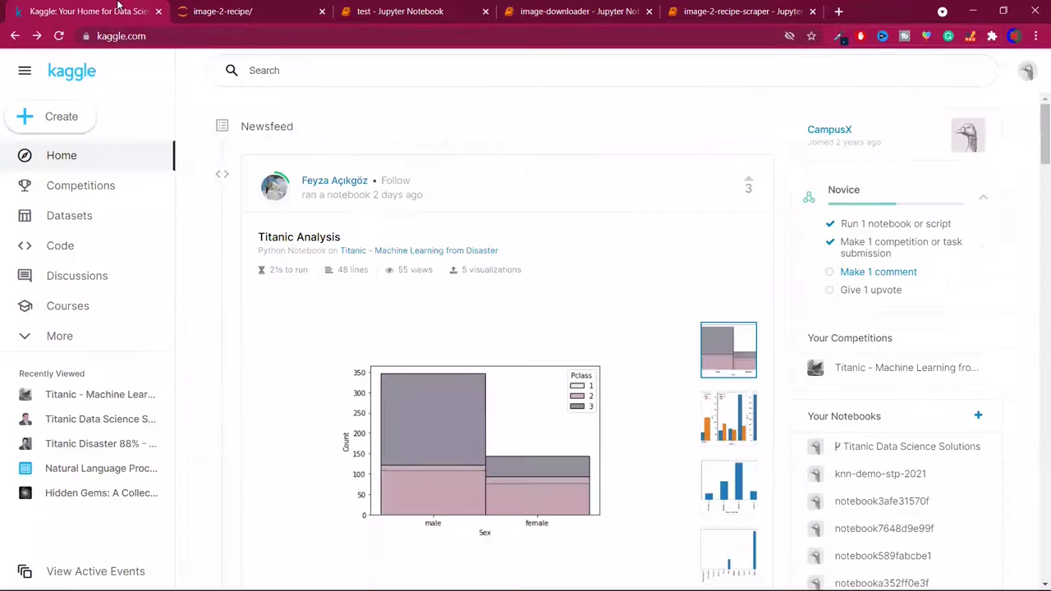
Switch to Kaggle and start creating a new dataset
left_click(121, 10)
left_click(62, 123)
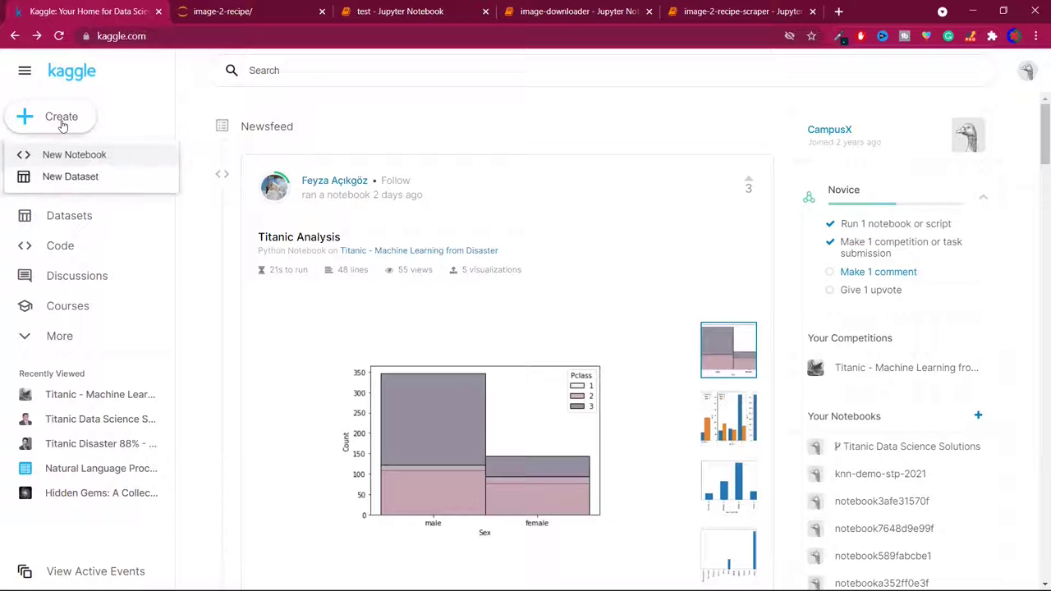
left_click(71, 177)
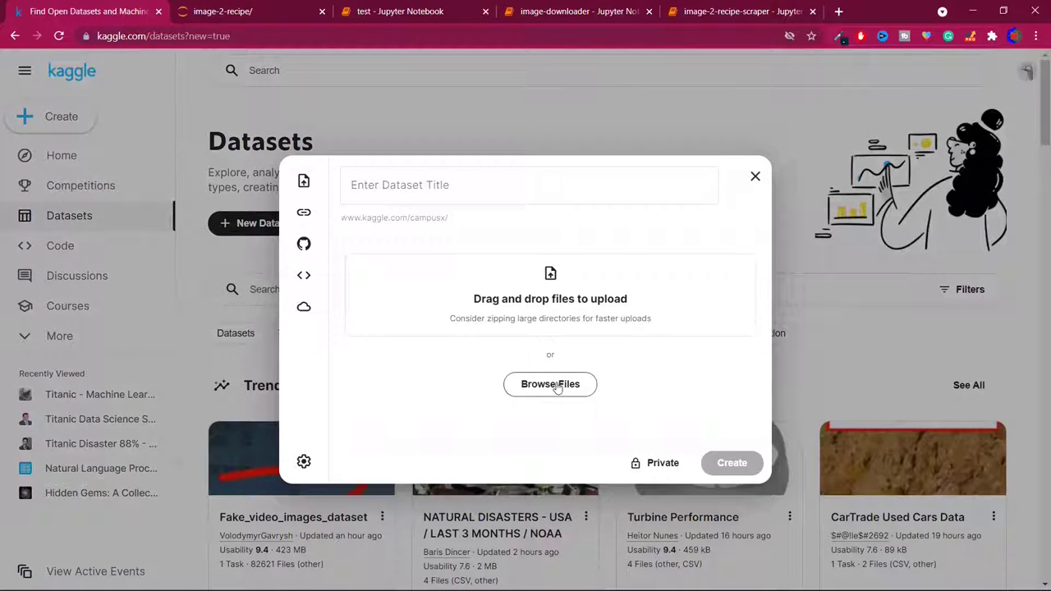
Upload cuisine_updated.csv and data.rar from the my-dataset folder to the new dataset
left_click(557, 387)
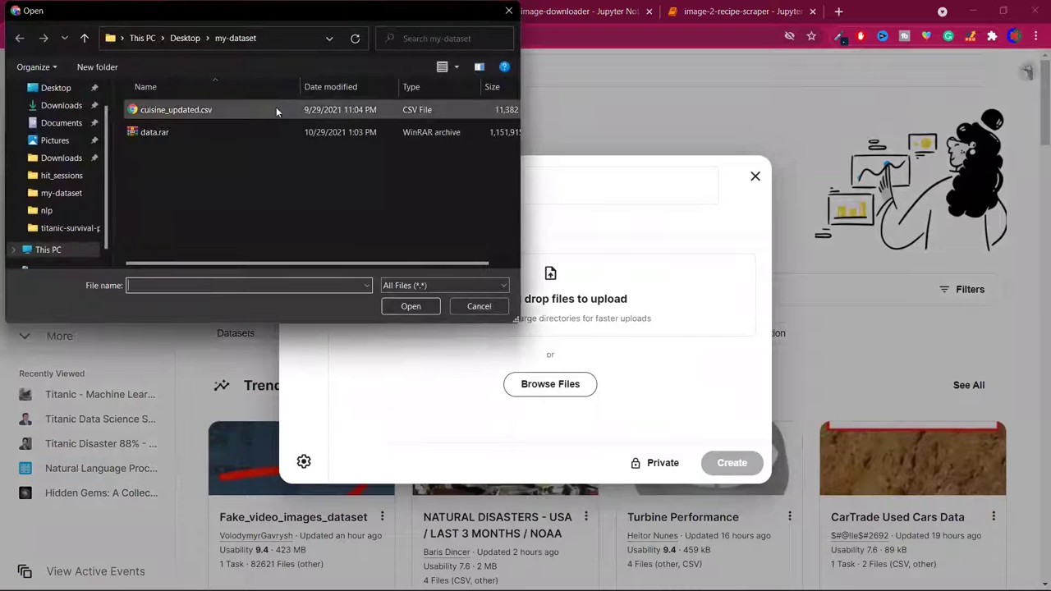
left_click(272, 107)
left_click(411, 305)
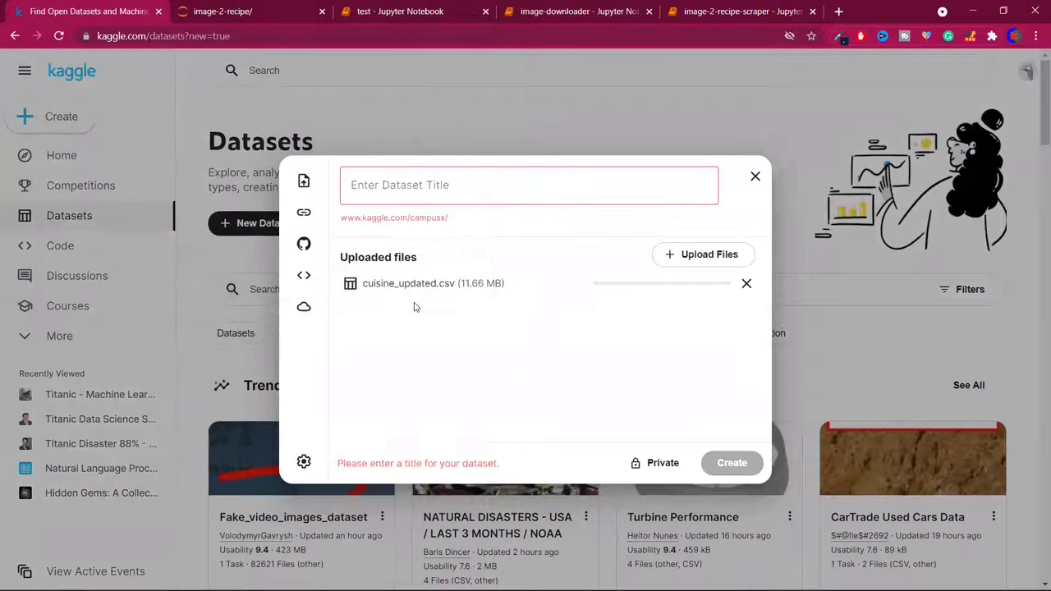
left_click(712, 261)
left_click(258, 131)
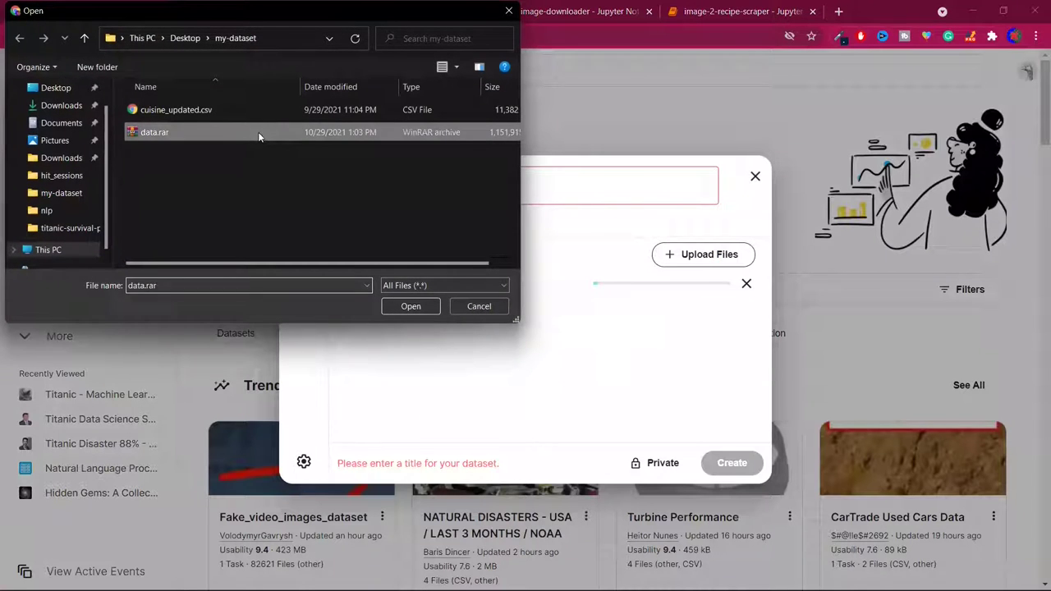
left_click(409, 307)
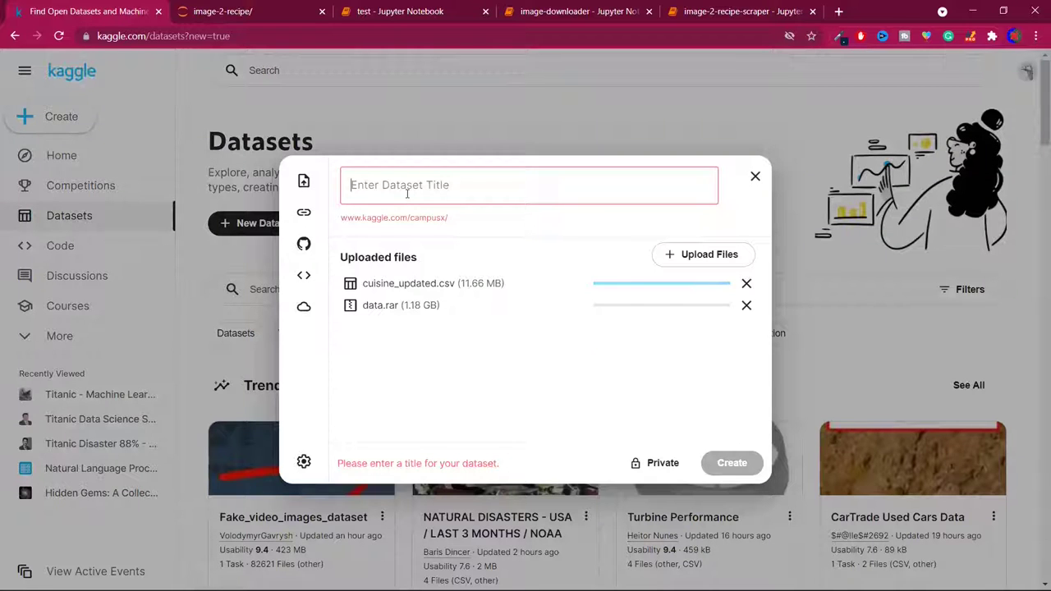
type("Im")
key("BackSpace")
key("BackSpace")
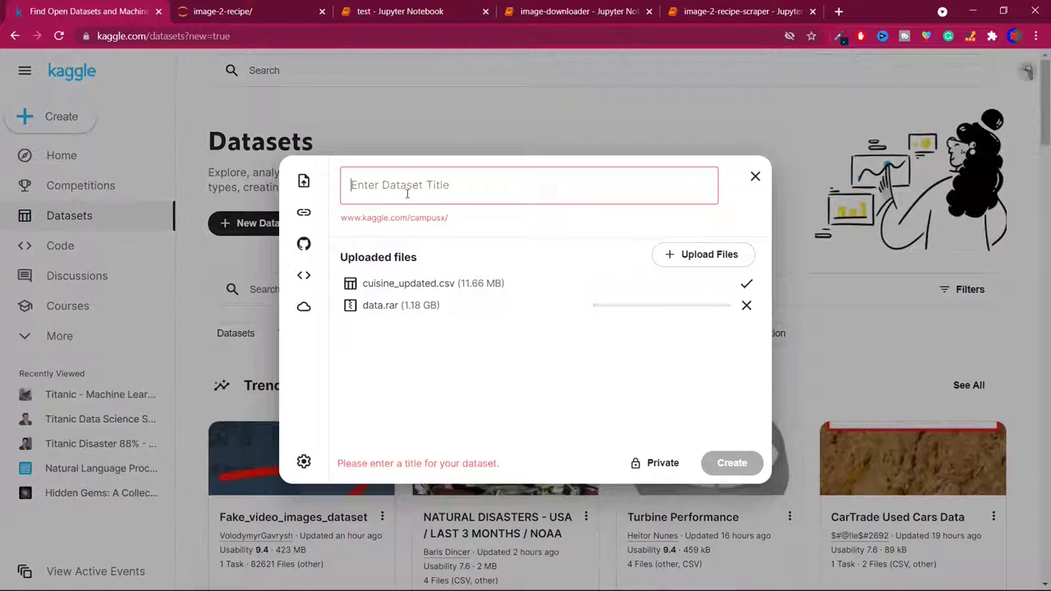
type("Indian")
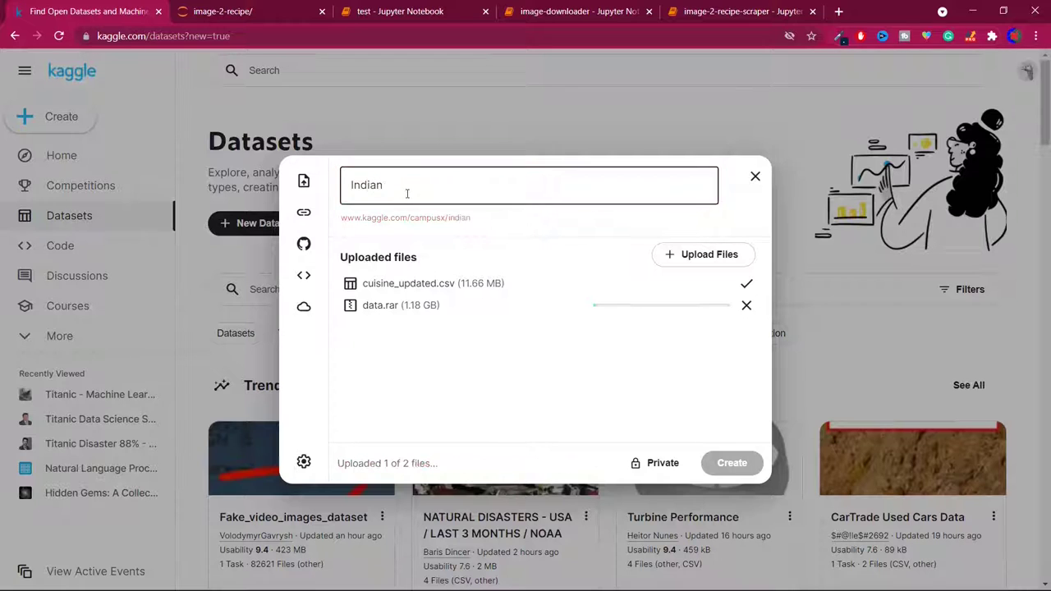
key("BackSpace")
key("BackSpace")
key("BackSpace")
key("BackSpace")
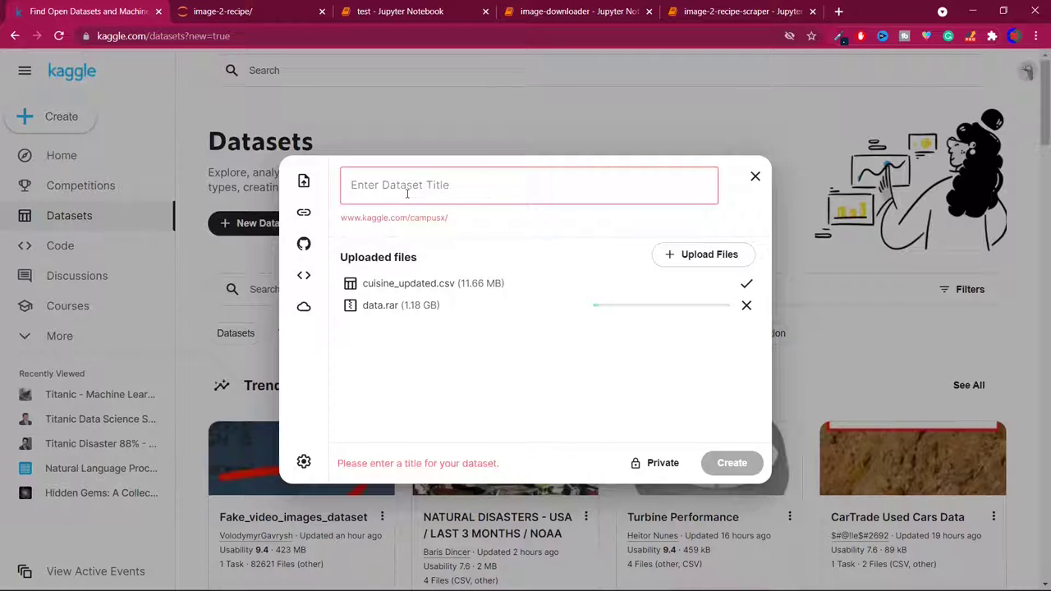
Title the dataset "5000 Indian Cuisines Dataset(with images)"
type("5000 Indian")
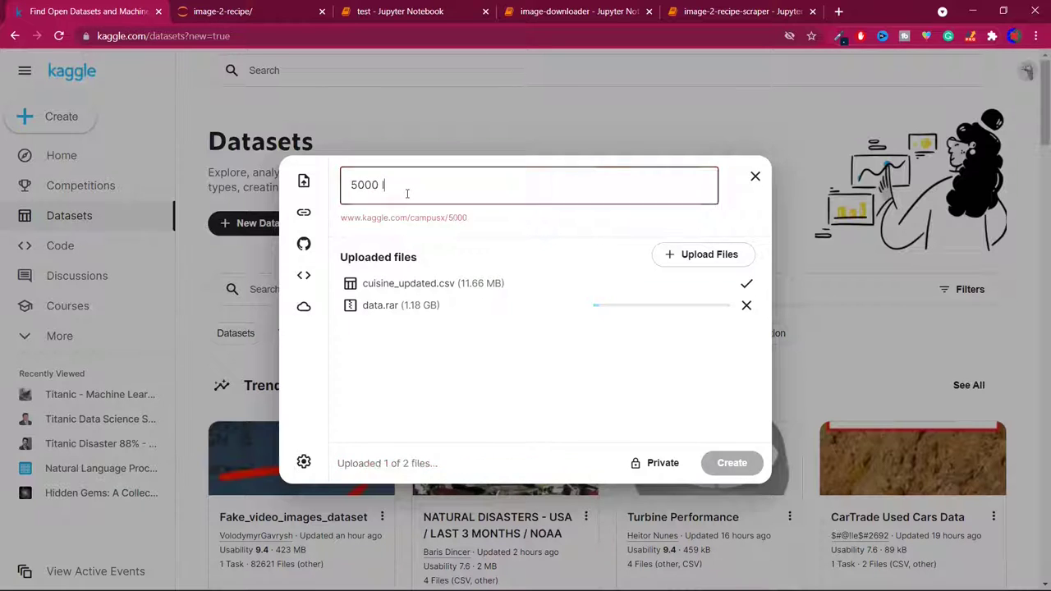
type(" Cui")
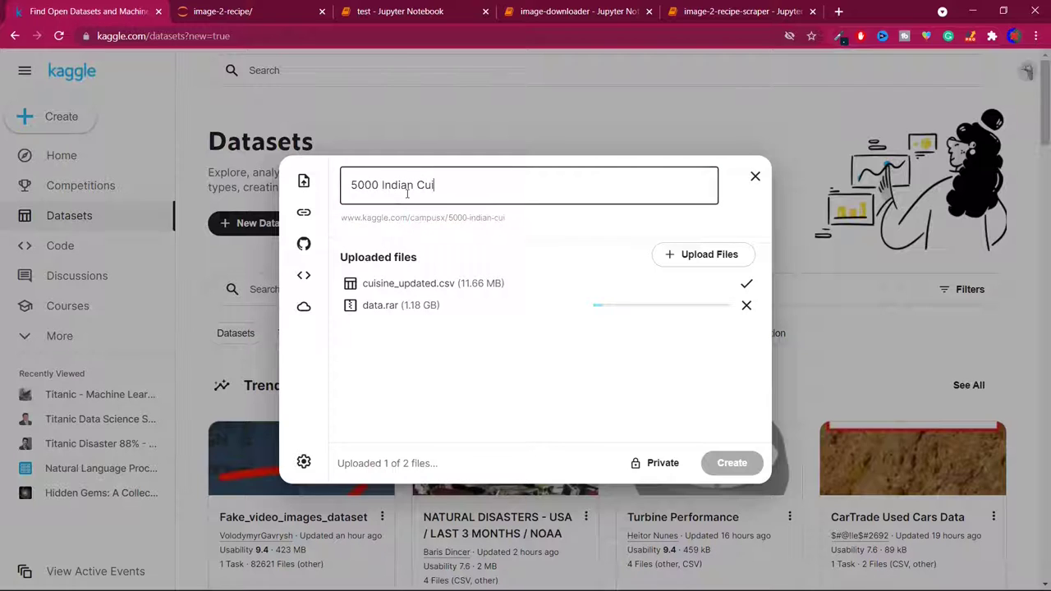
type("sines Dataset")
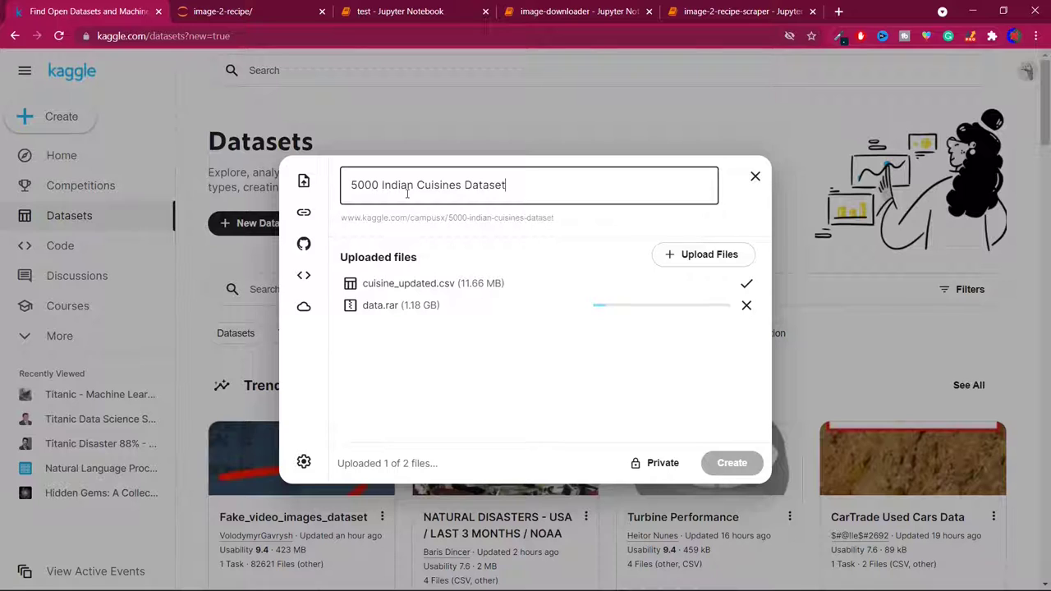
type("()")
type("with image")
type("s")
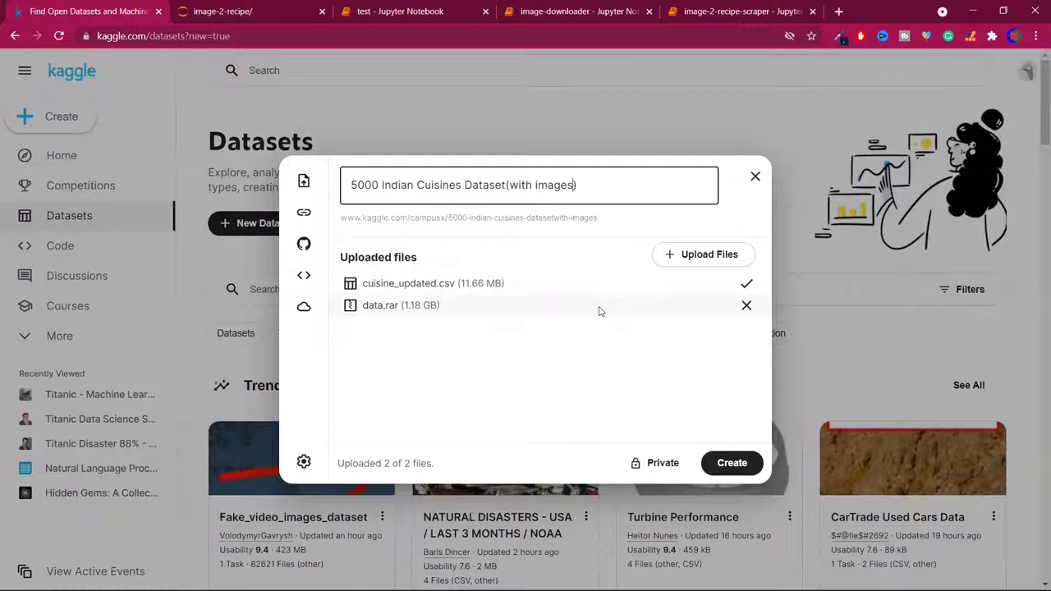
Create the private dataset with the uploaded files, open its dataset page and check its visibility label
left_click(739, 465)
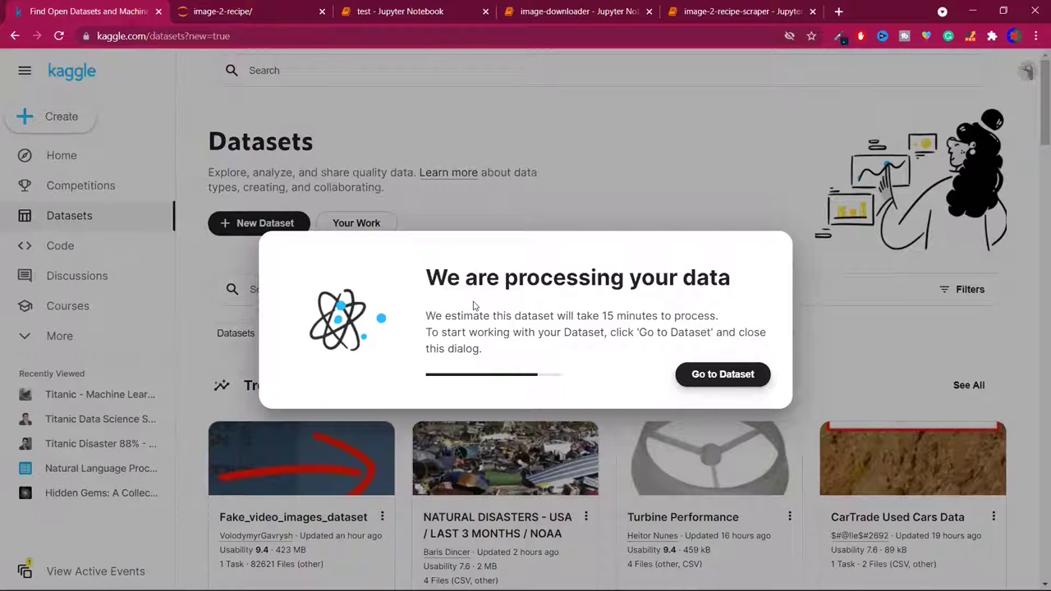
left_click(723, 381)
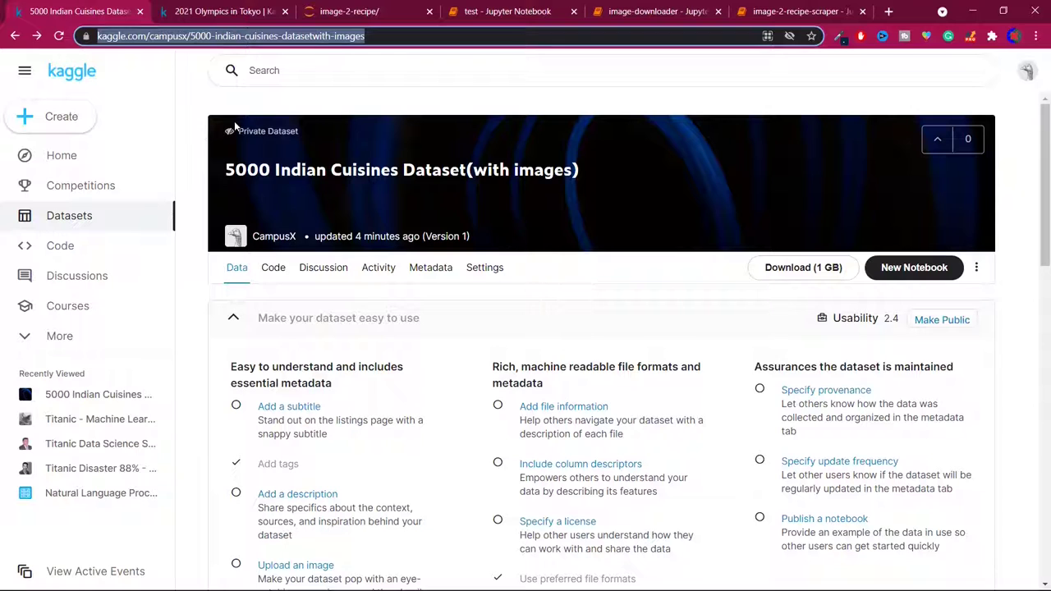
left_click_drag(237, 130, 298, 127)
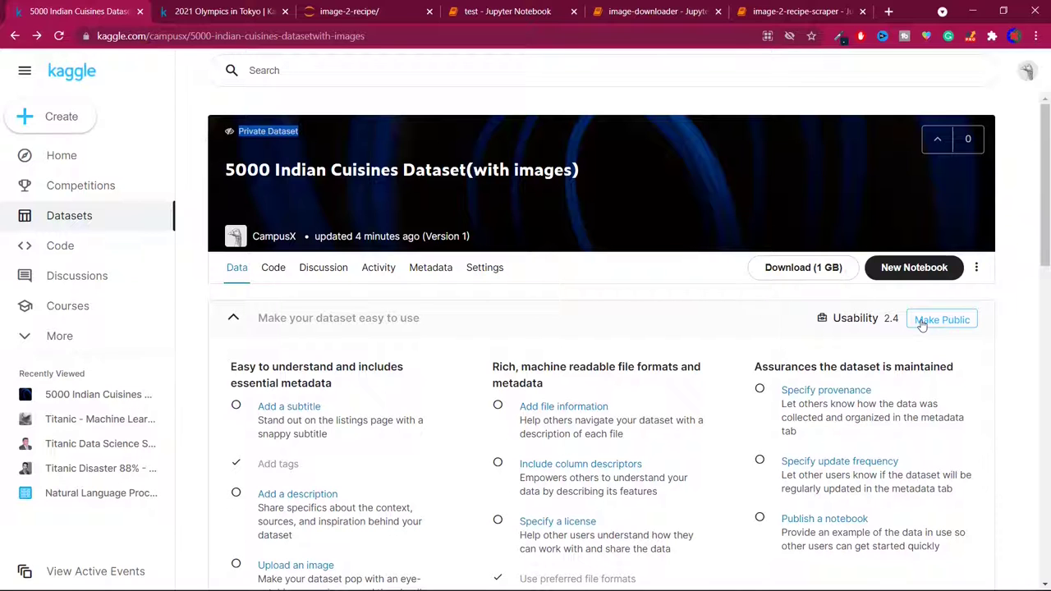
Open the dataset's subtitle setting and enter "Dataset about indian cuisines" as the subtitle
scroll(921, 326, "down", 1)
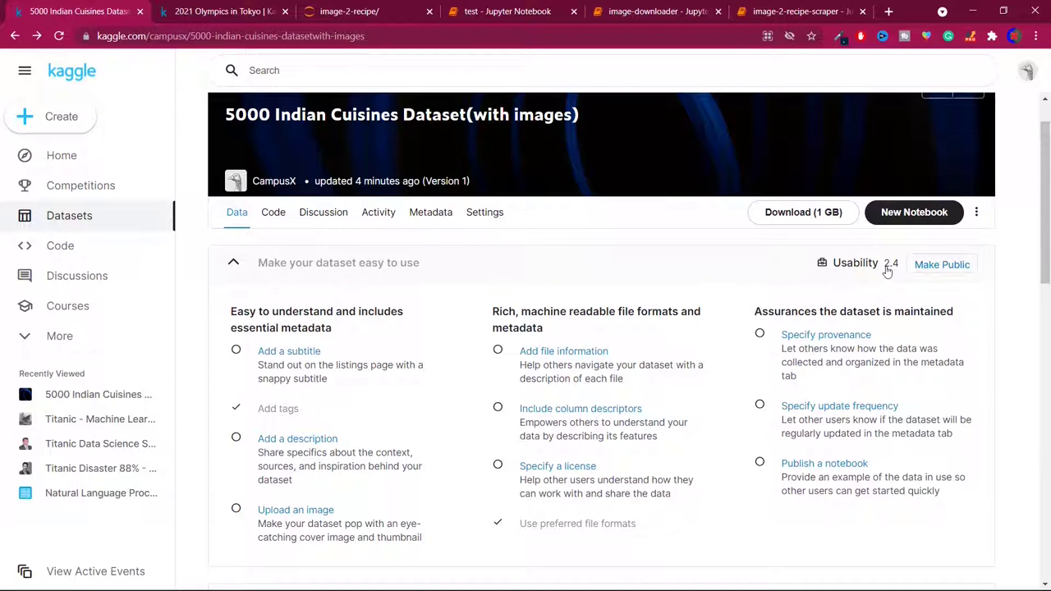
scroll(887, 271, "down", 1)
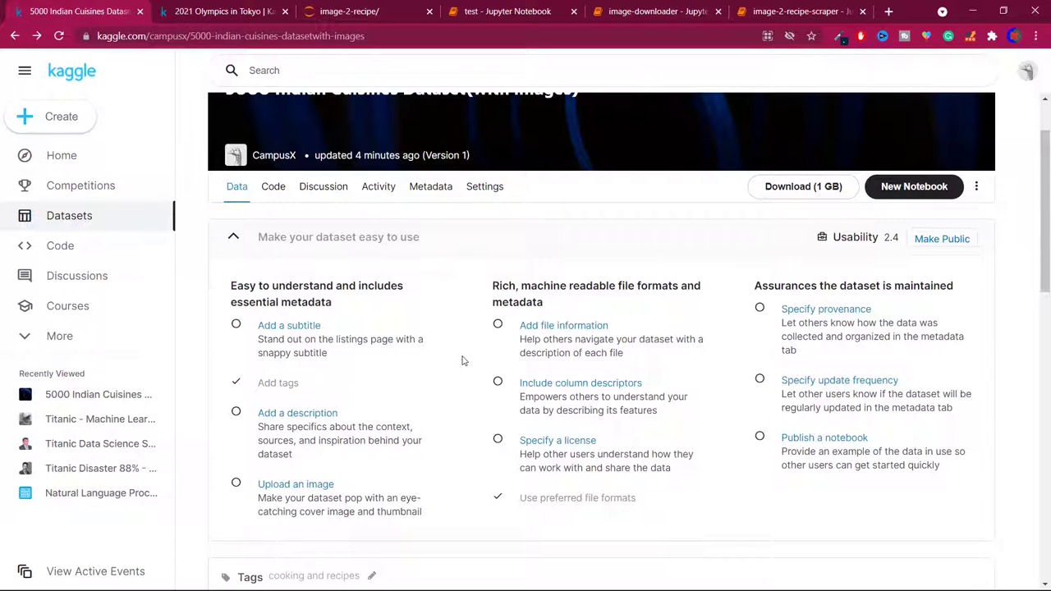
left_click(285, 329)
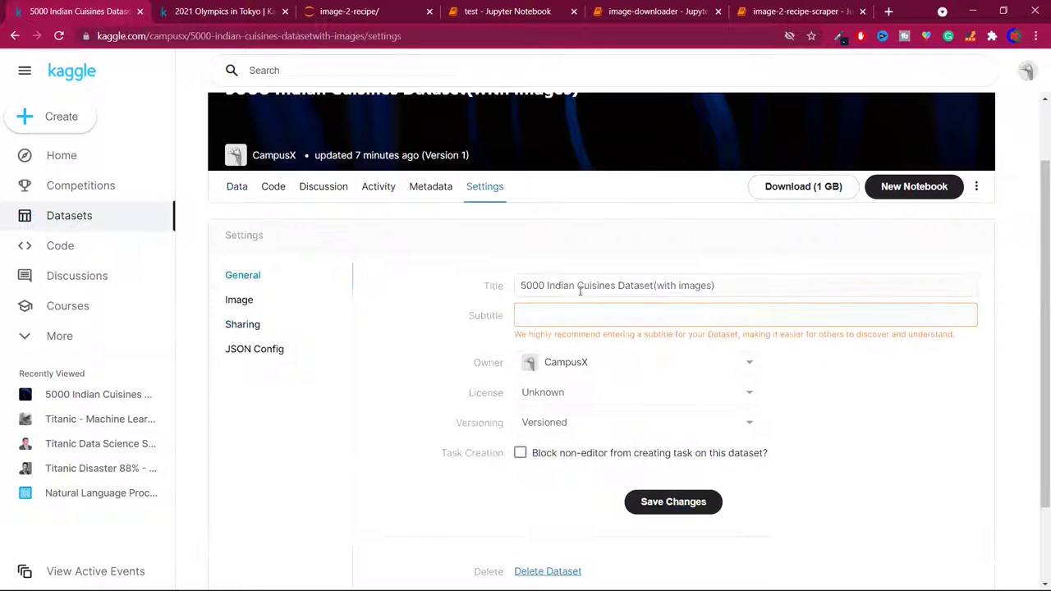
left_click(558, 315)
type("Data")
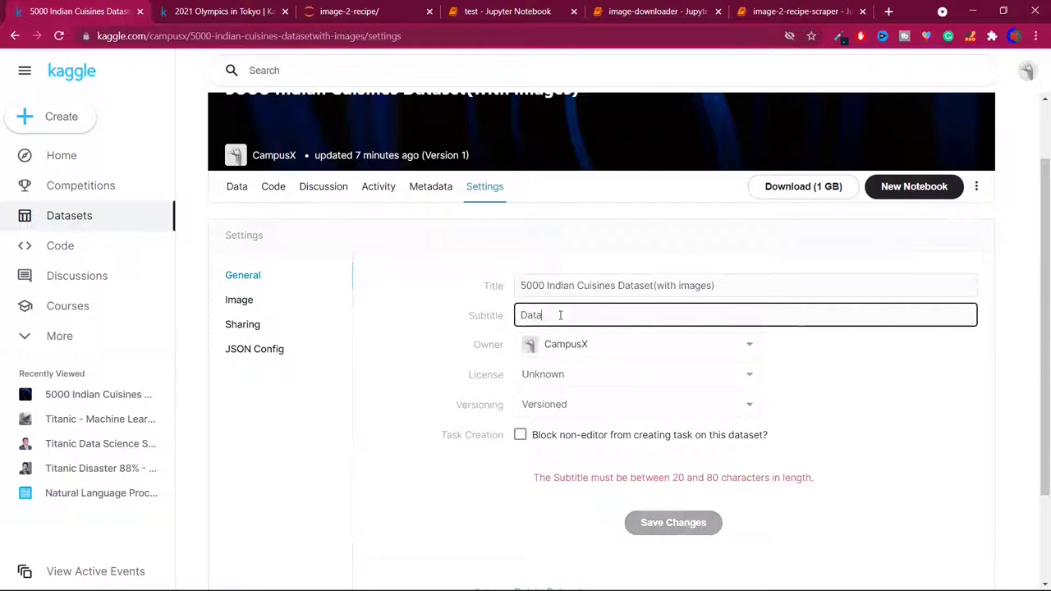
type("set about inf")
key("BackSpace")
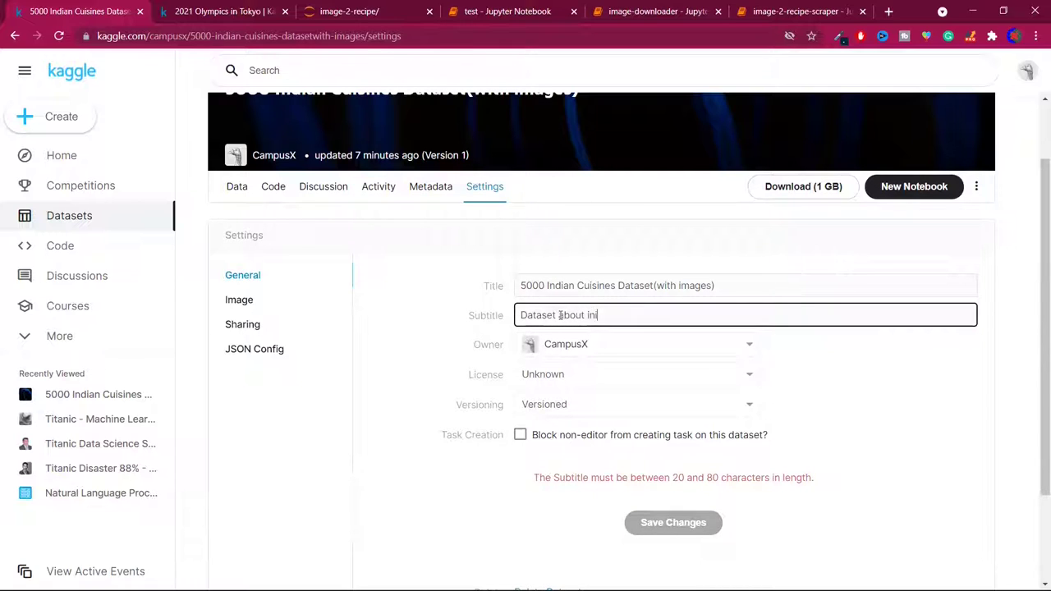
type("dian cus")
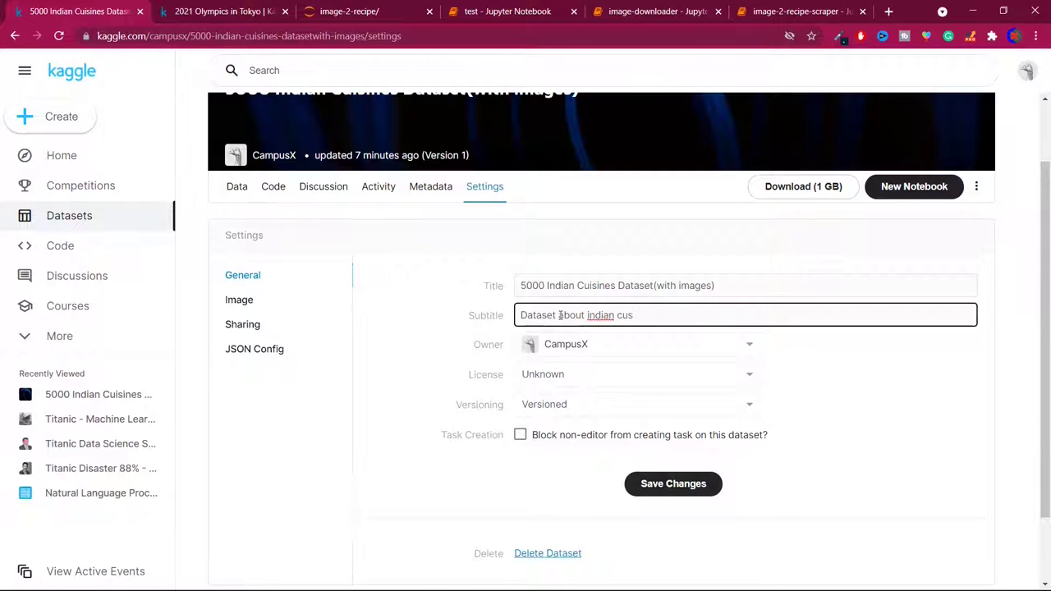
key("BackSpace")
type("isines")
right_click(599, 314)
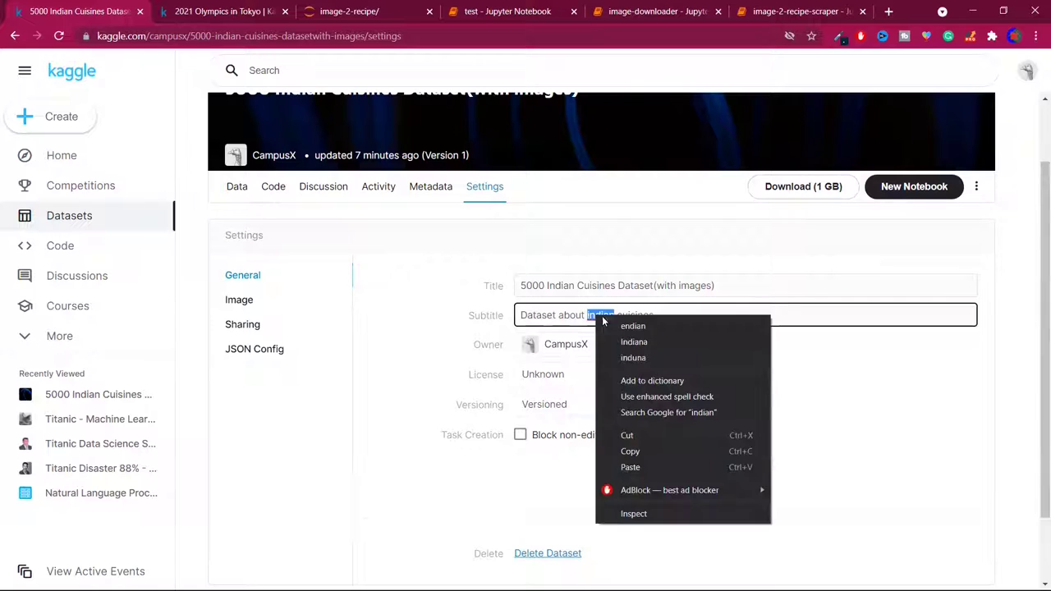
left_click(640, 310)
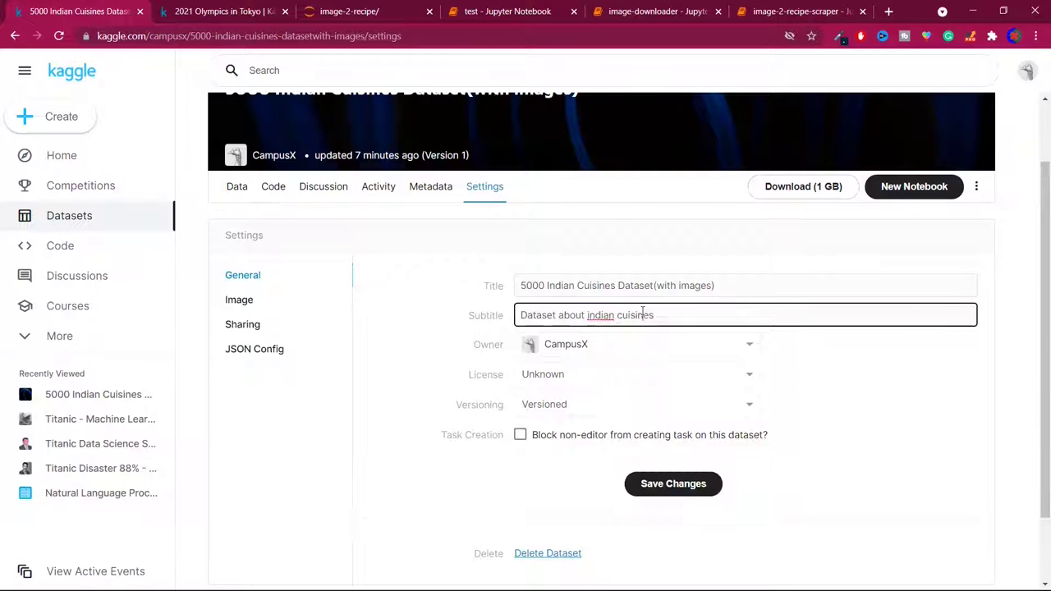
Extend the subtitle with "perfect for building recommender systems"
type("perfect for re")
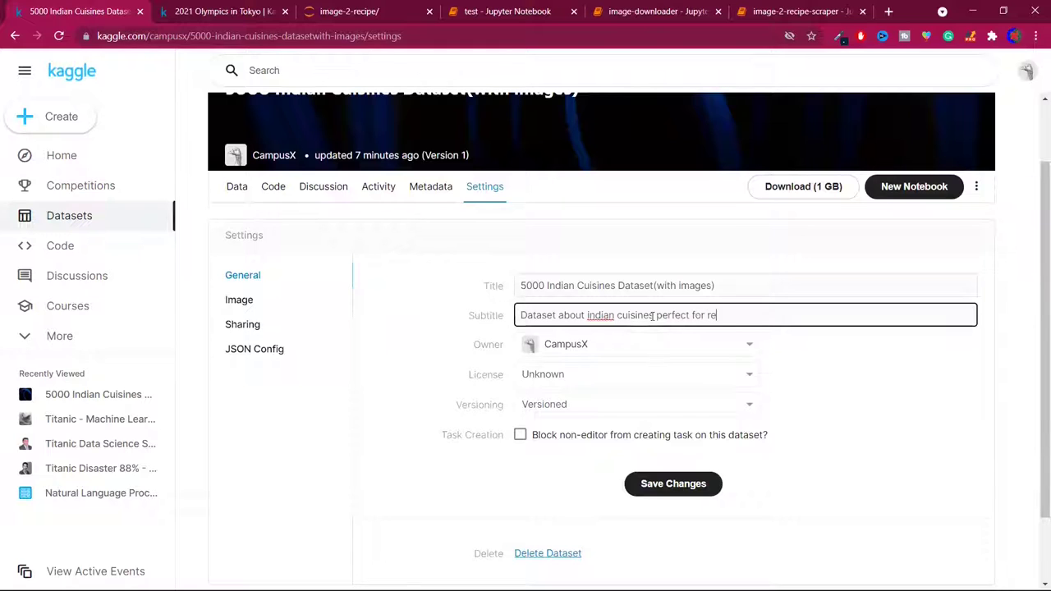
key("BackSpace")
key("BackSpace")
type("building recom")
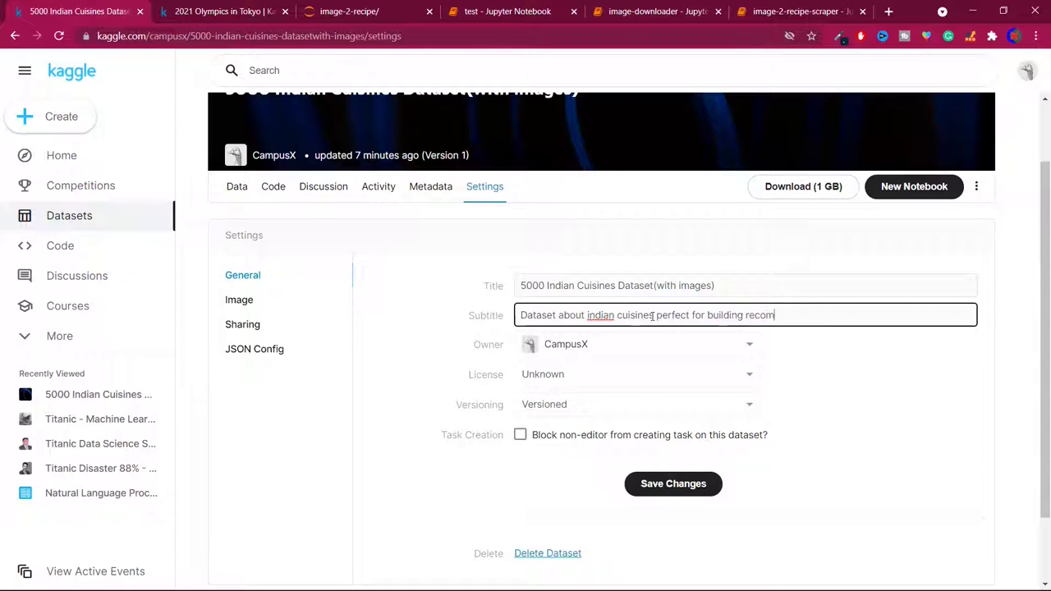
type("mender systems")
Set the license to CC0: Public Domain, save the settings with Versioned kept, and return to the dataset page
left_click(632, 375)
scroll(616, 435, "up", 10)
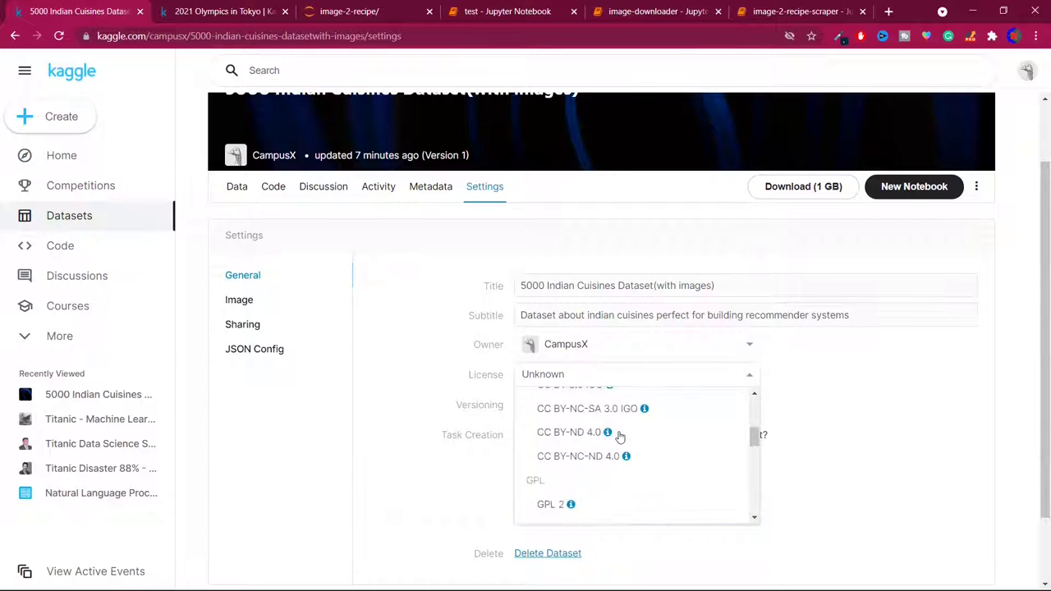
left_click(600, 429)
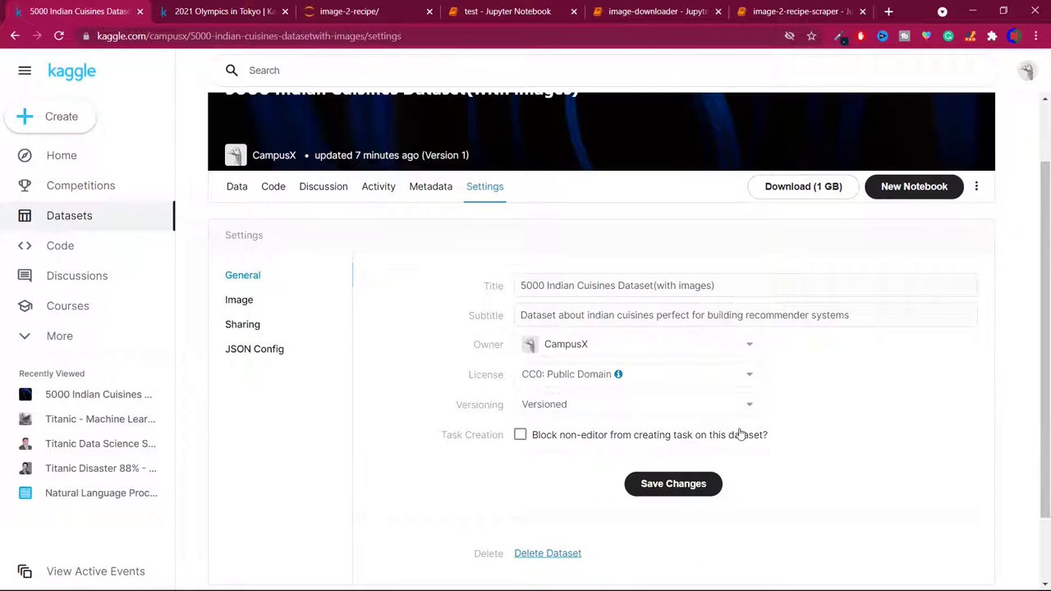
left_click(671, 408)
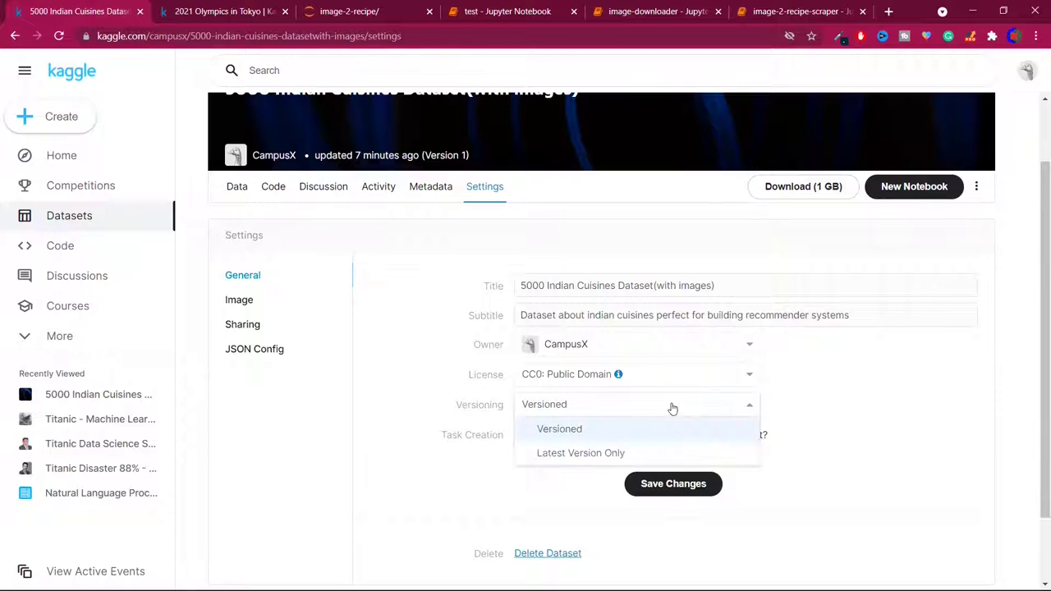
left_click(671, 408)
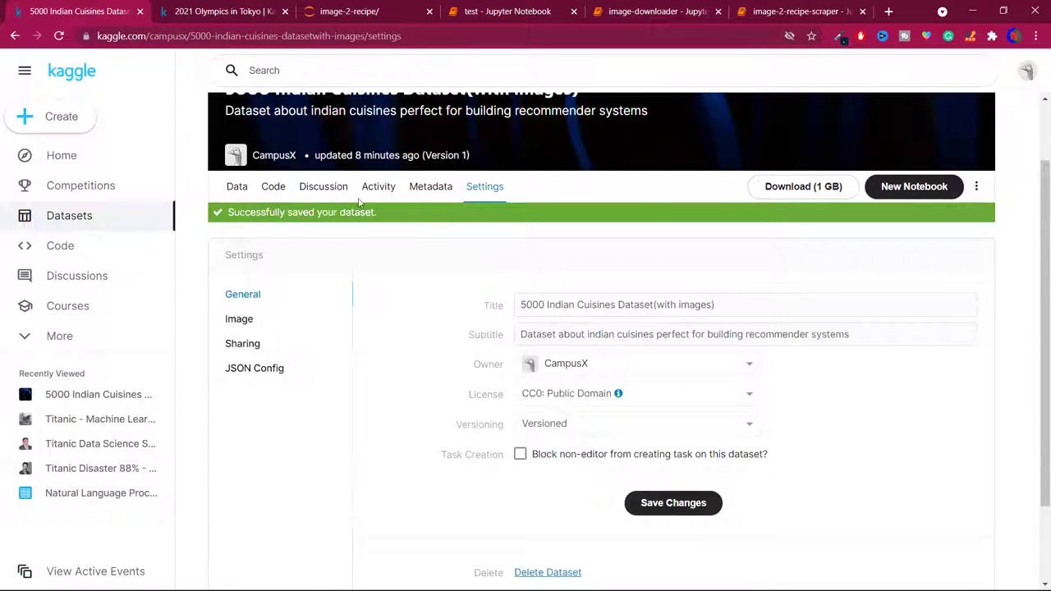
left_click(14, 36)
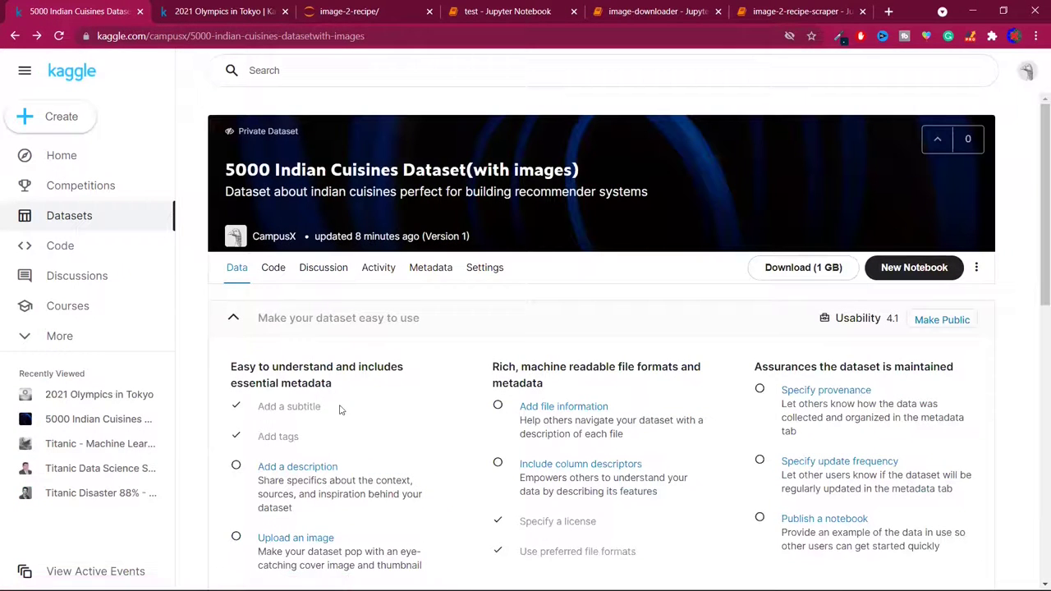
left_click_drag(225, 191, 655, 203)
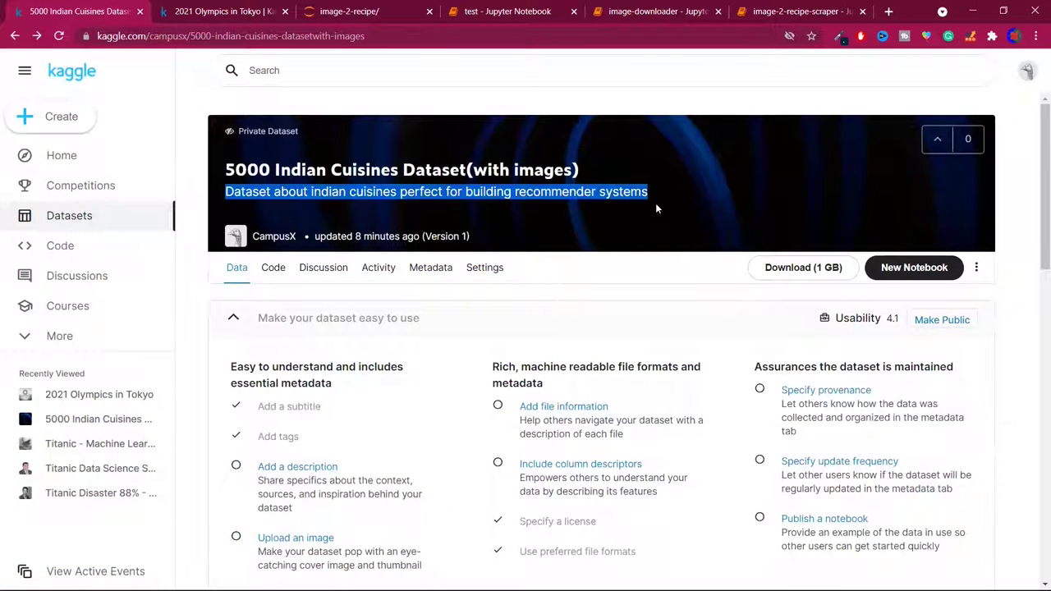
Edit the dataset's tags and add the data type tags Image Data and Text Data
scroll(279, 424, "down", 2)
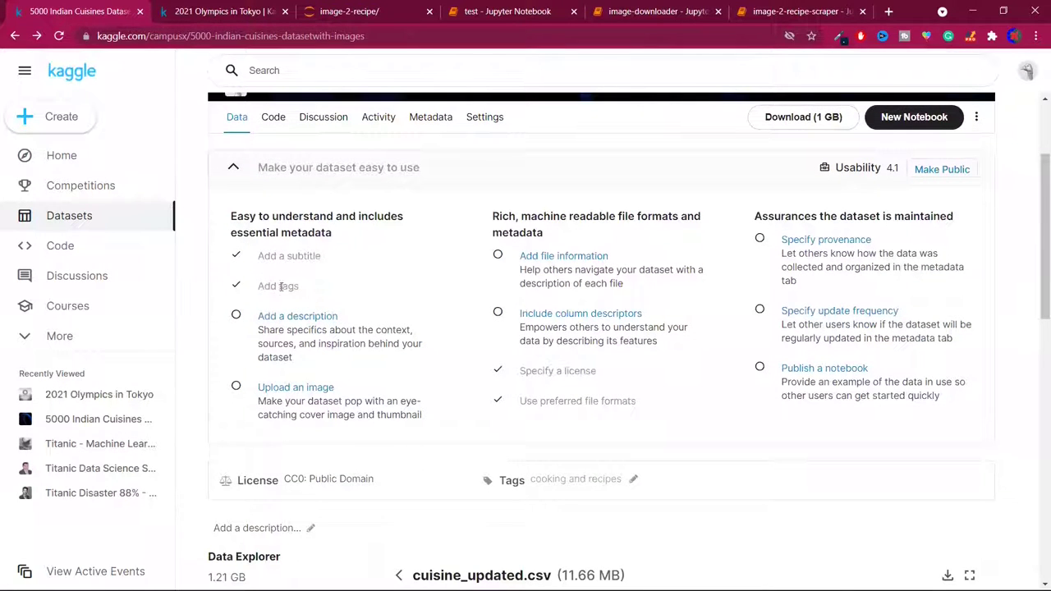
scroll(383, 420, "down", 1)
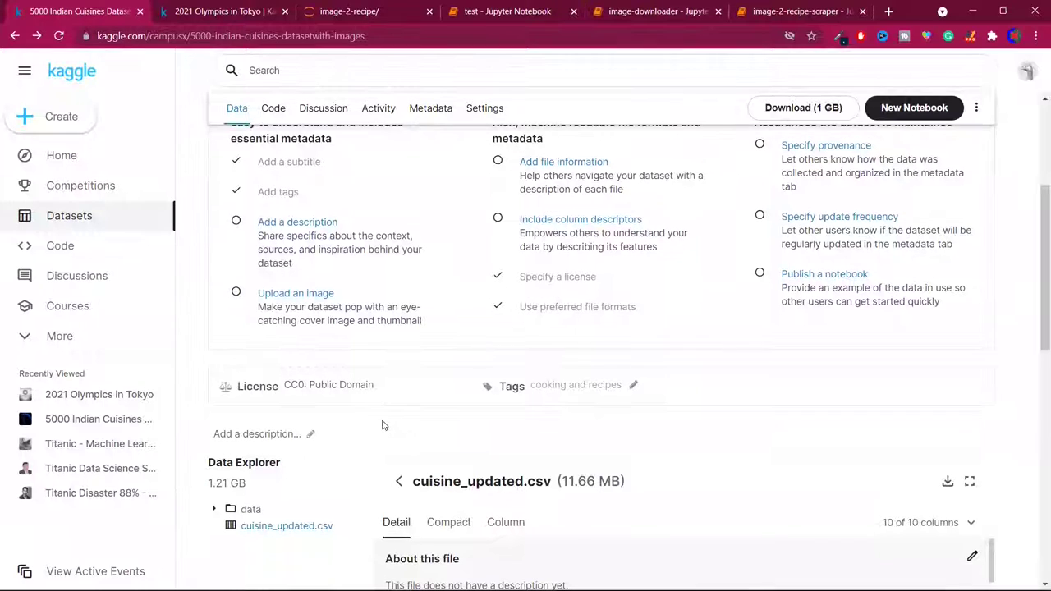
left_click(634, 387)
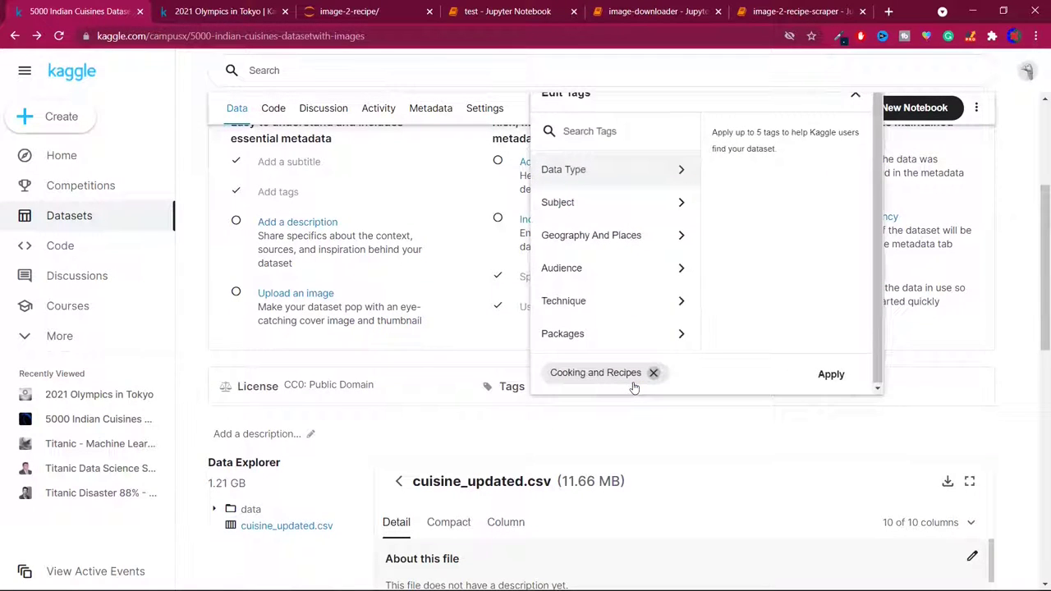
left_click(575, 175)
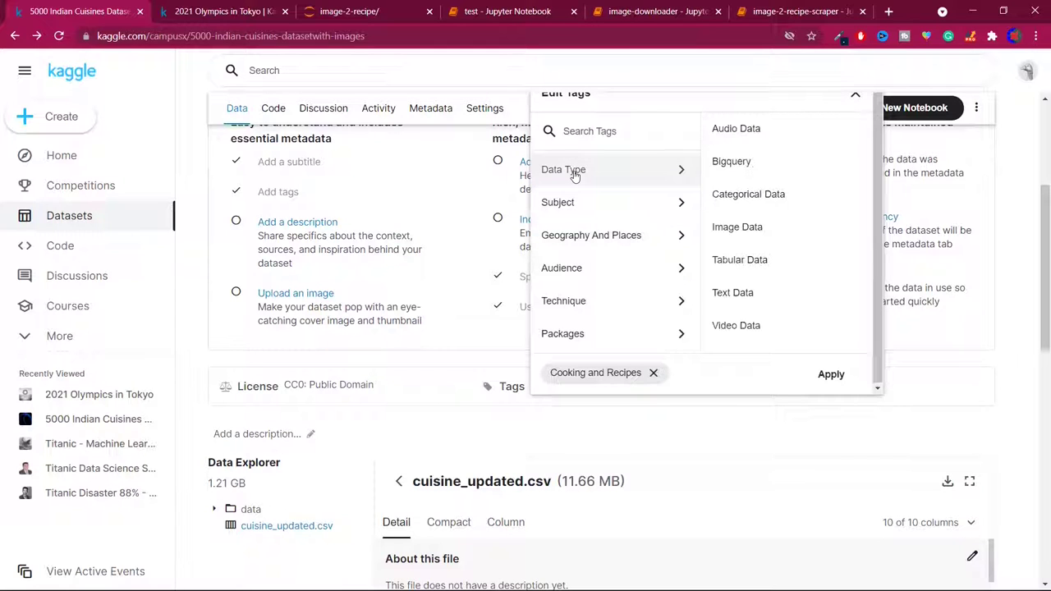
left_click(750, 232)
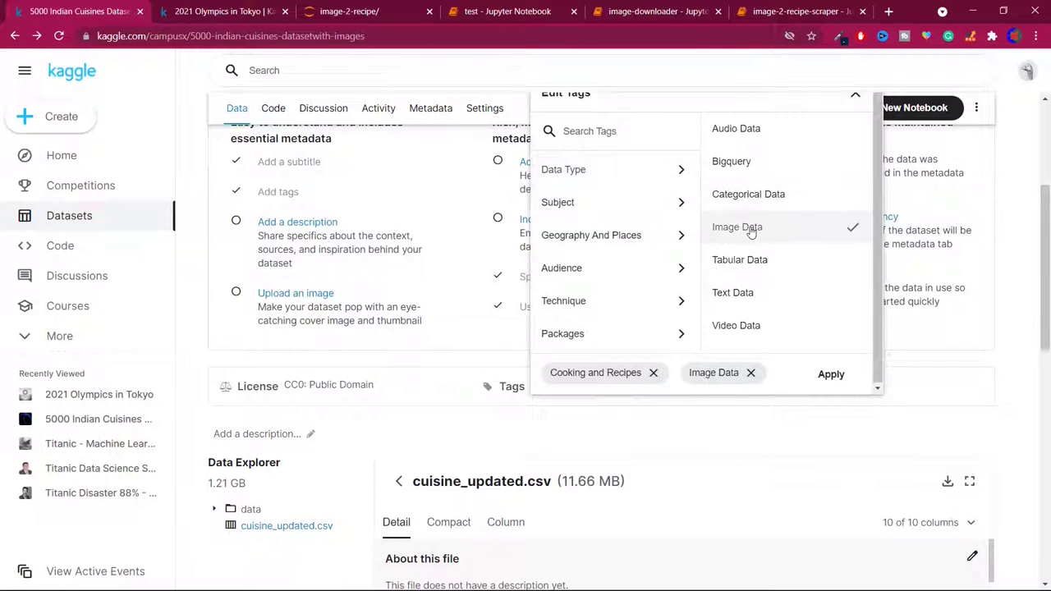
left_click(742, 299)
Add the geography tag Asia and the audience tag Intermediate to the dataset's tag selection
left_click(624, 202)
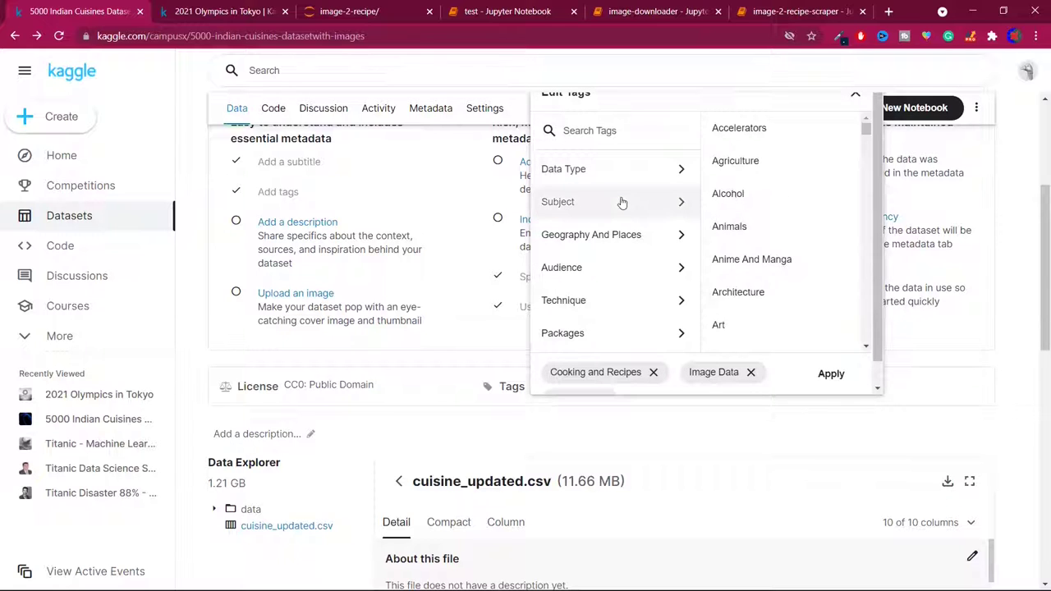
scroll(793, 277, "down", 5)
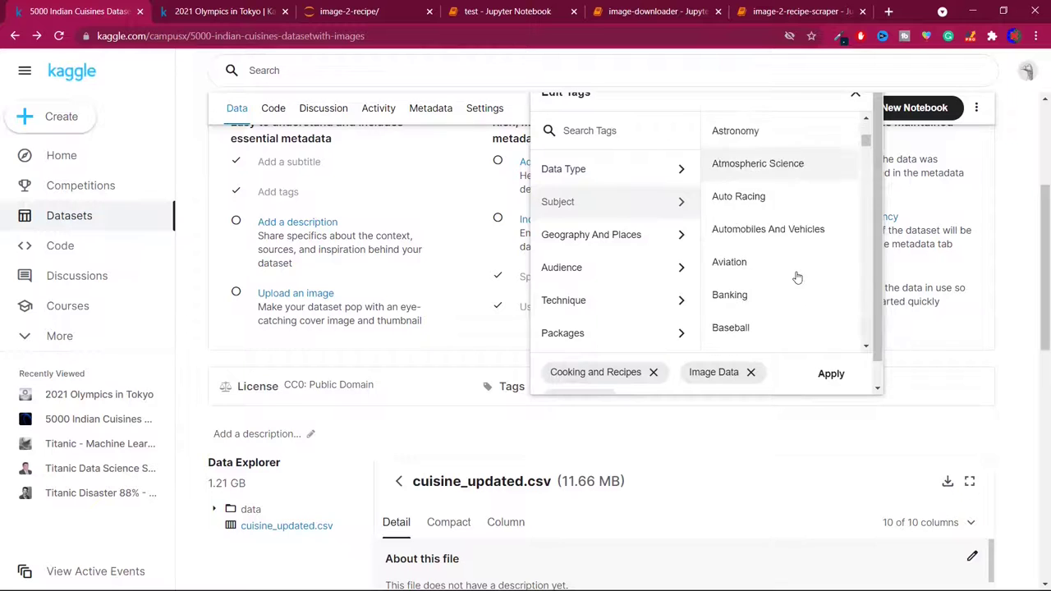
scroll(796, 278, "down", 5)
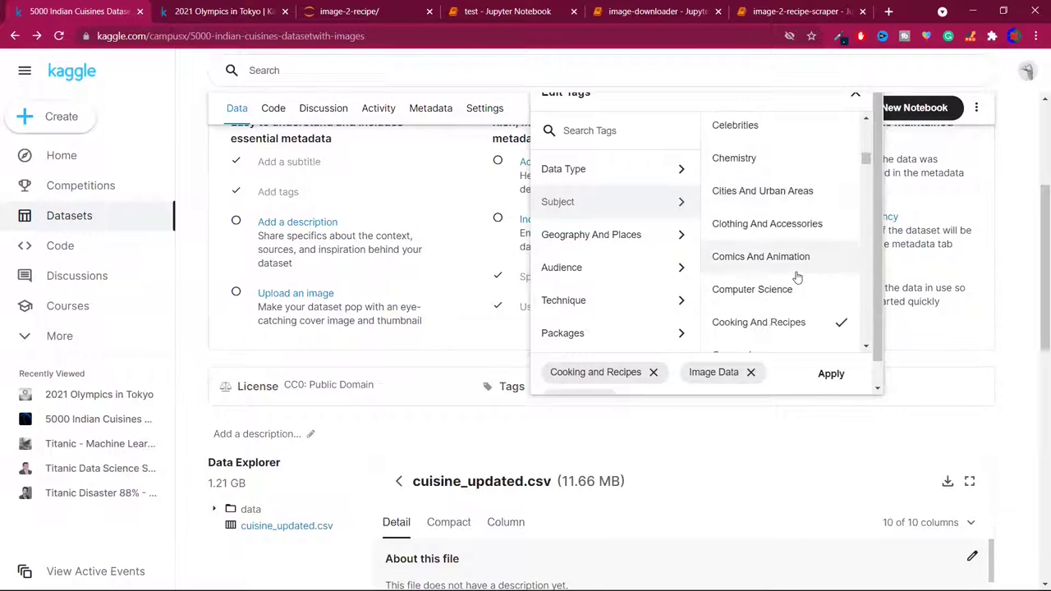
left_click(611, 241)
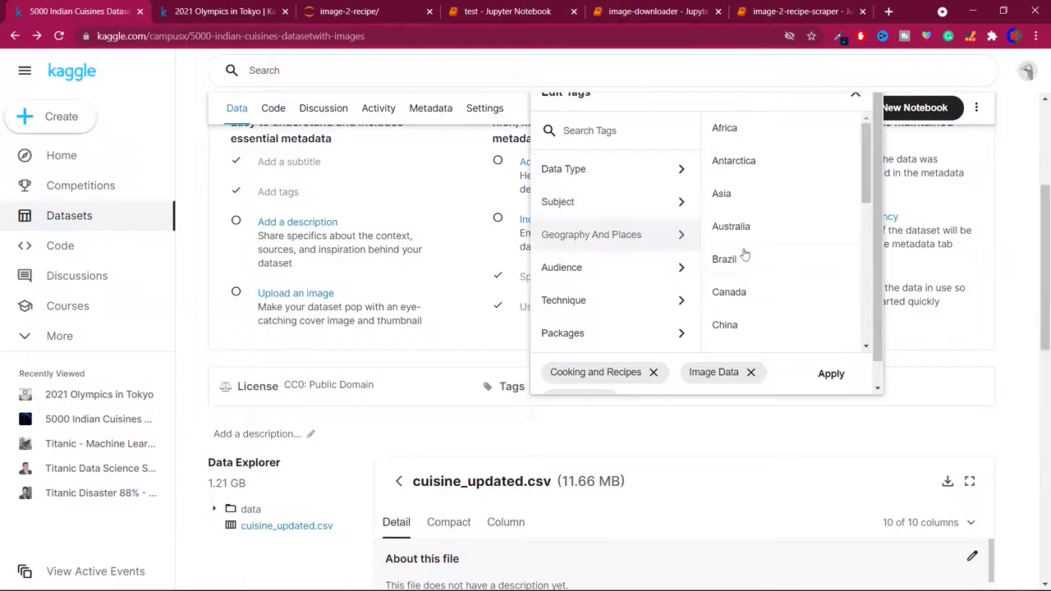
scroll(749, 256, "down", 5)
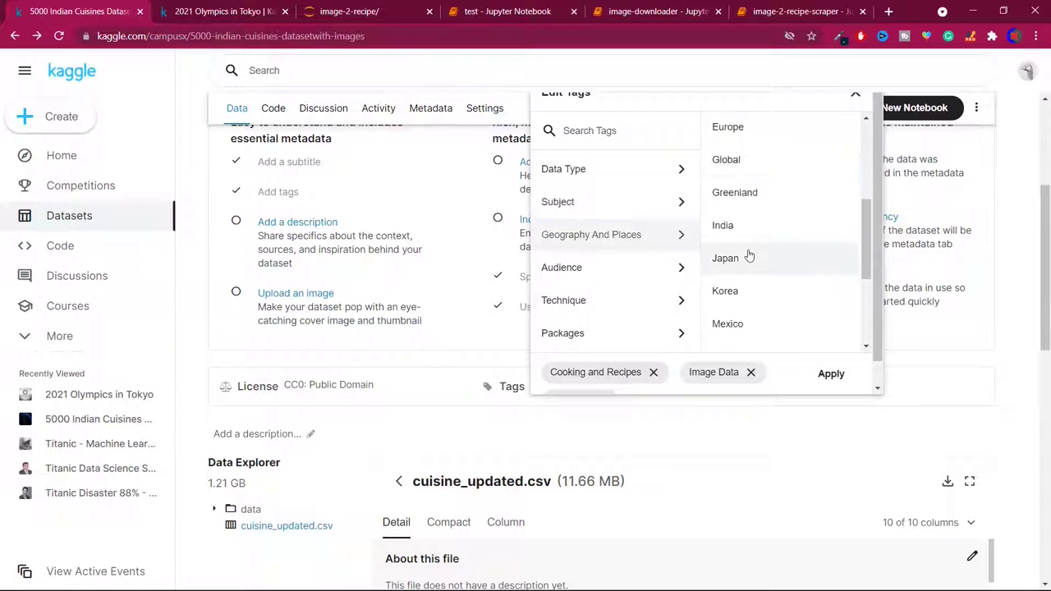
scroll(749, 256, "down", 3)
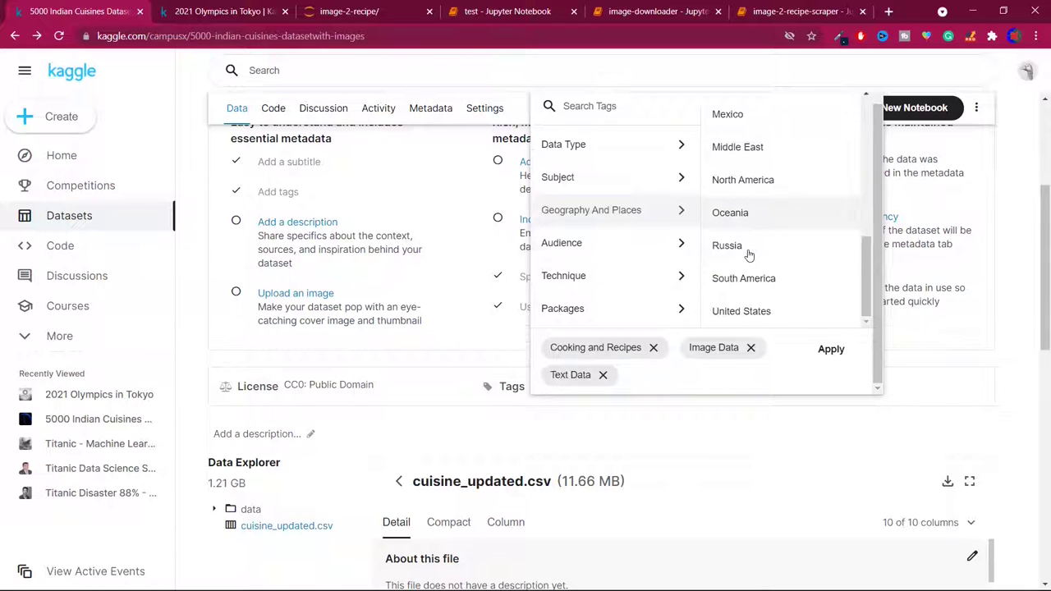
scroll(749, 255, "up", 4)
scroll(749, 256, "up", 4)
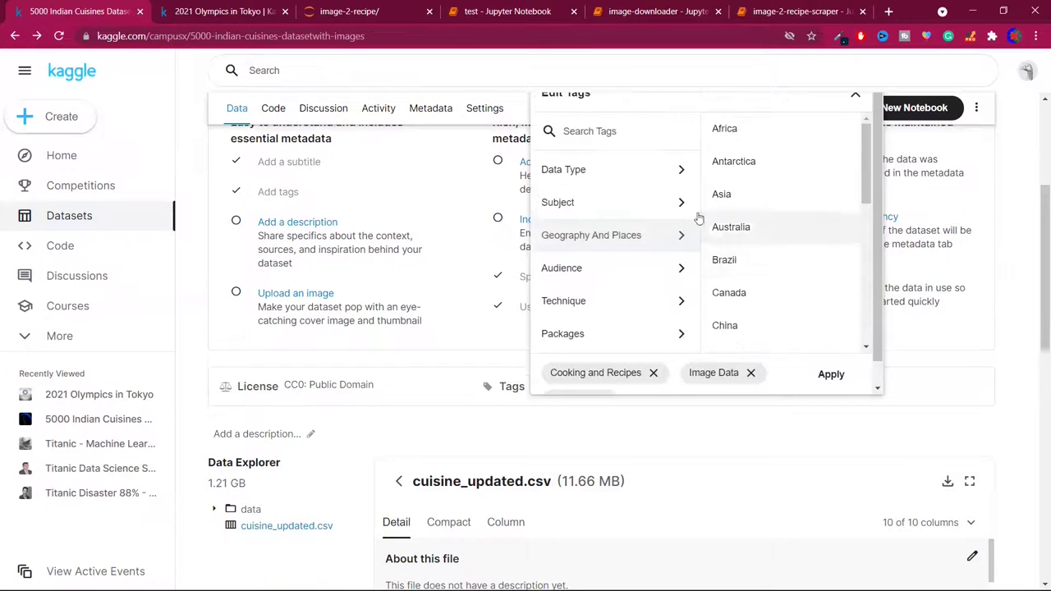
left_click(740, 204)
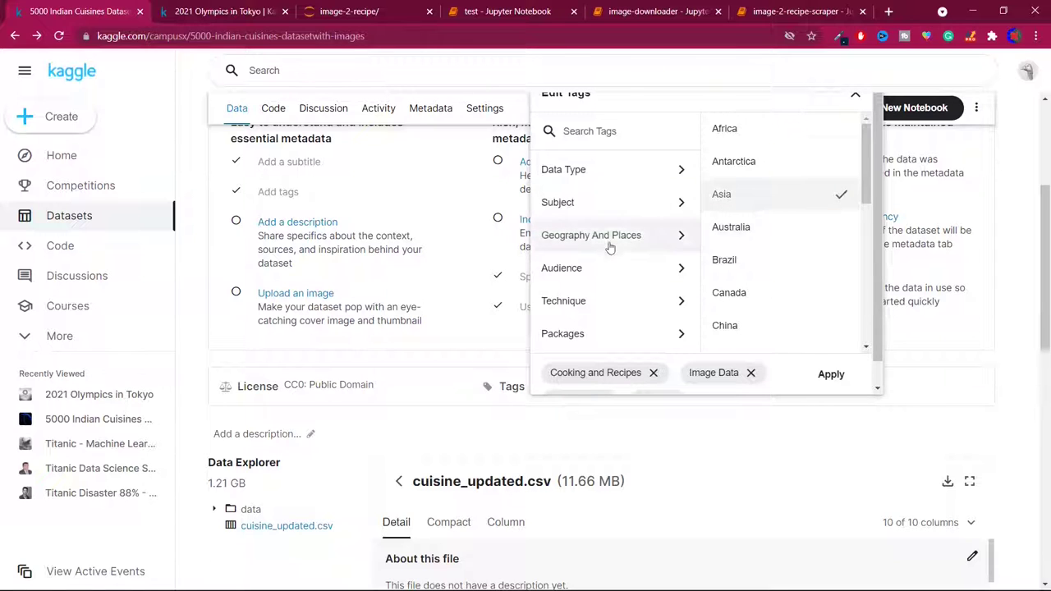
left_click(596, 271)
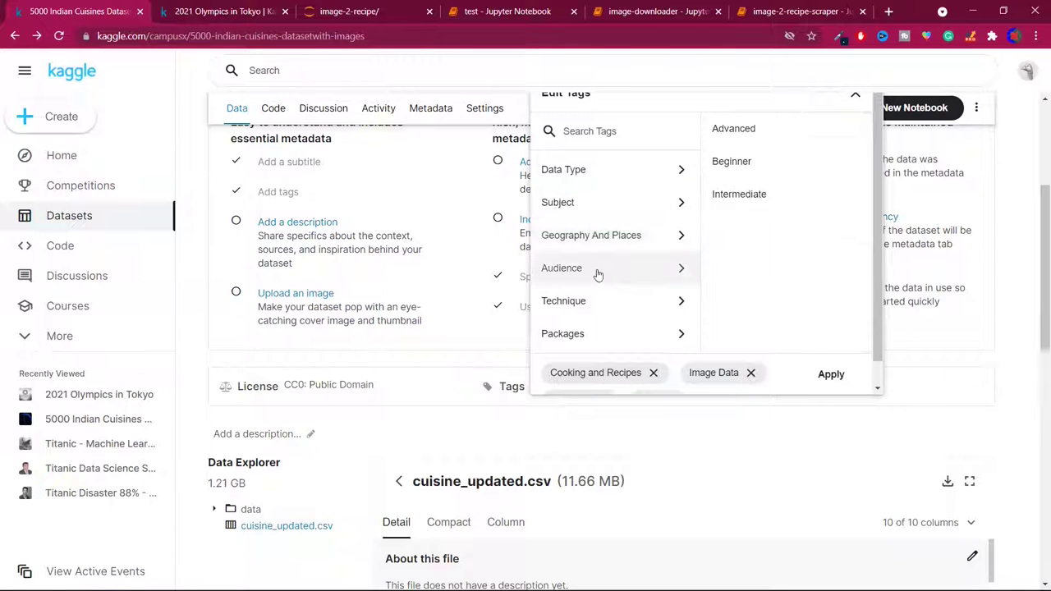
left_click(744, 195)
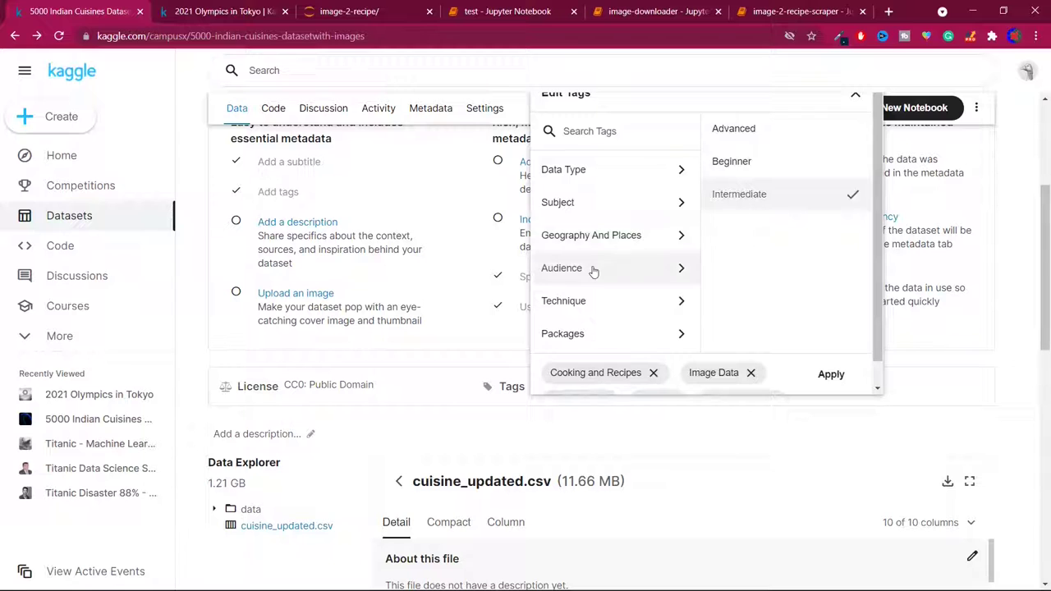
Add the technique tag Recommender Systems to the dataset's tag selection
left_click(585, 304)
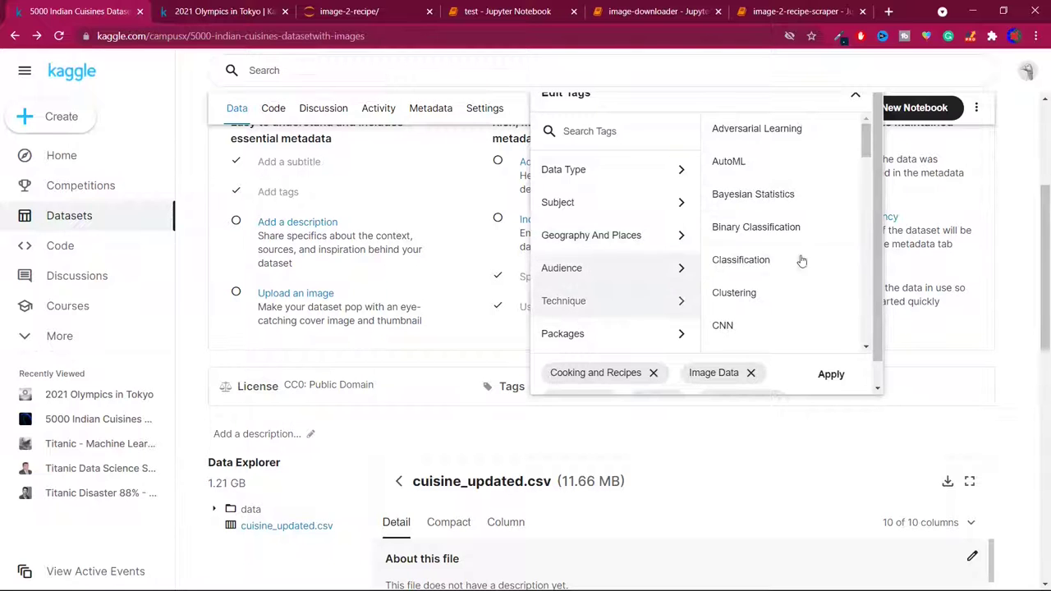
scroll(803, 260, "down", 3)
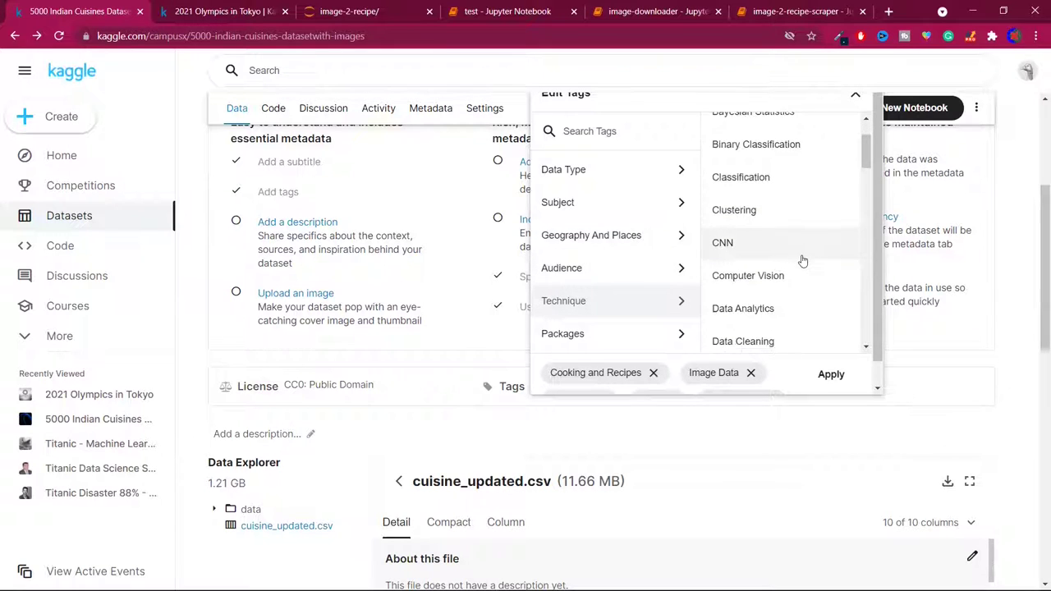
scroll(803, 260, "down", 10)
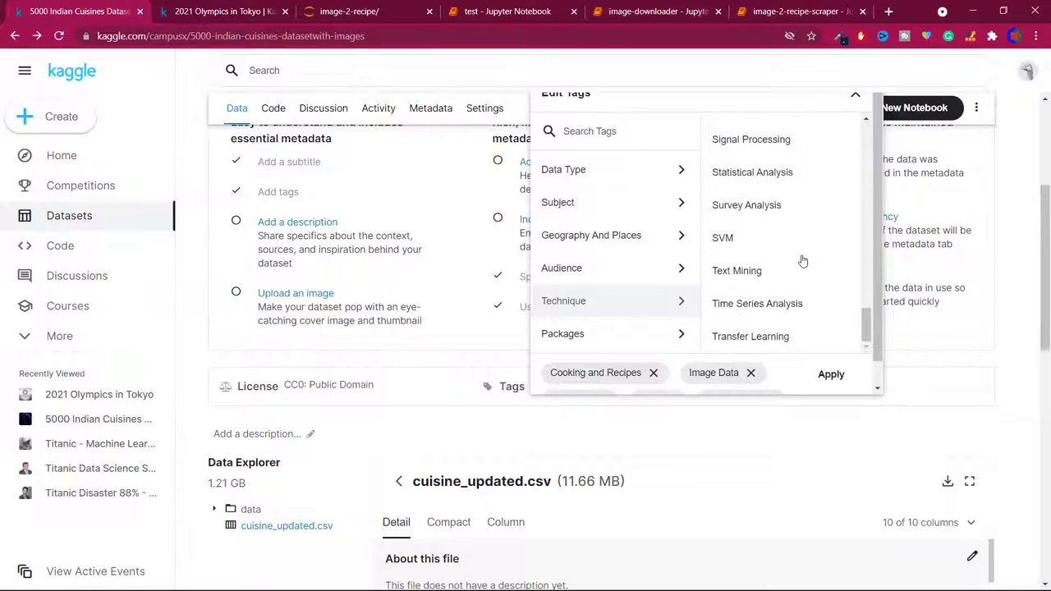
scroll(803, 260, "up", 5)
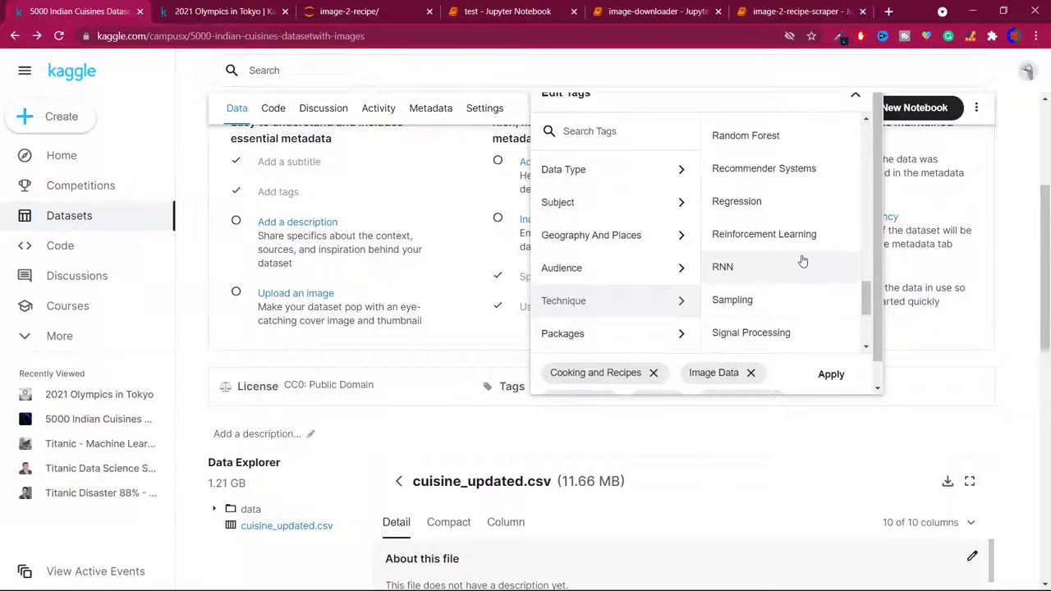
left_click(780, 174)
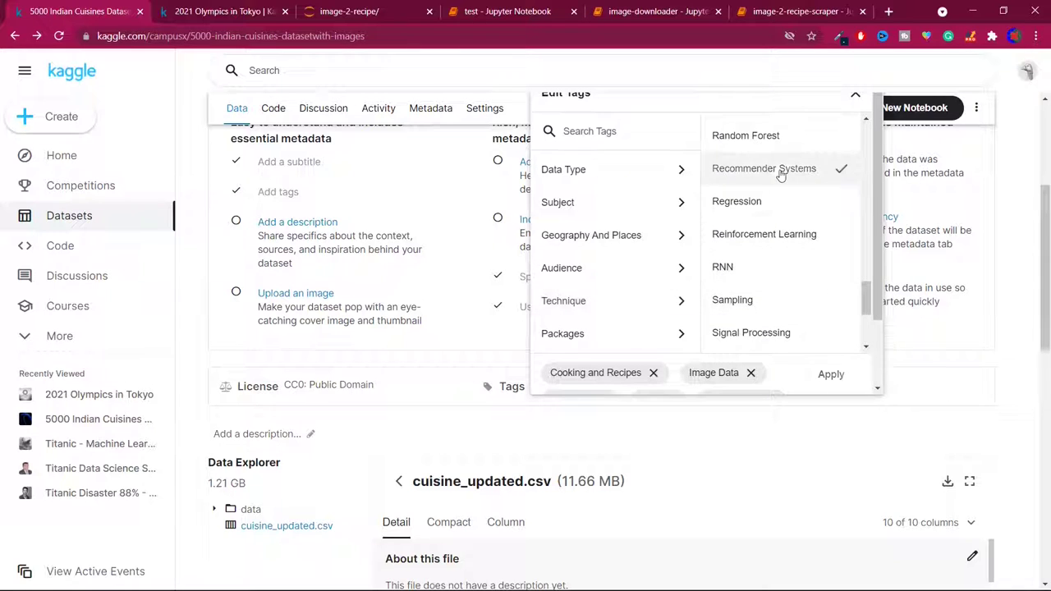
Look through the package tags and add Keras to the dataset's tag selection
left_click(621, 333)
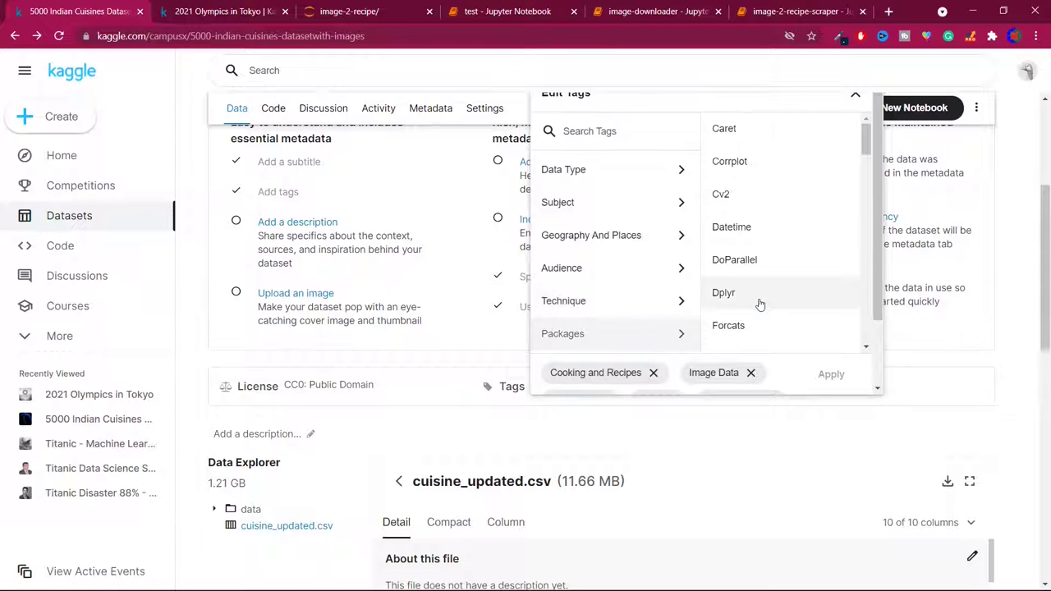
scroll(757, 303, "down", 2)
scroll(760, 305, "down", 6)
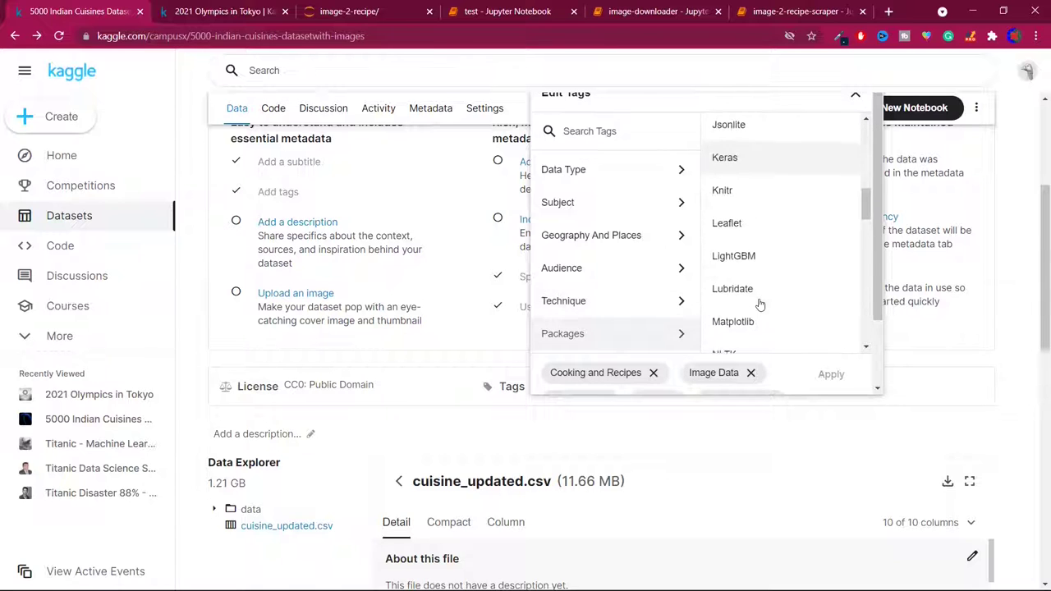
scroll(760, 305, "down", 2)
scroll(760, 305, "up", 5)
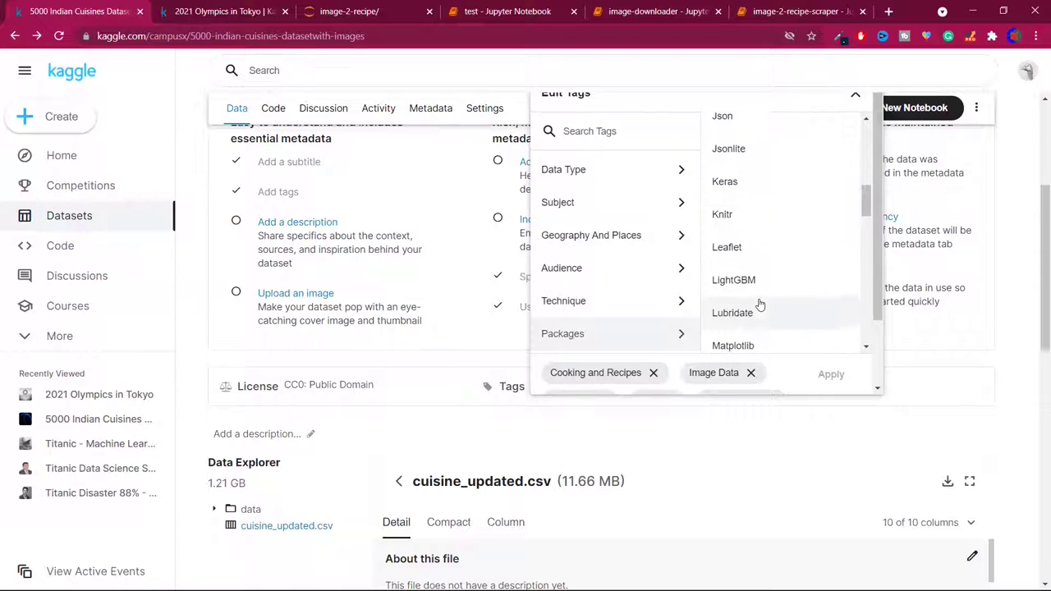
scroll(760, 305, "up", 5)
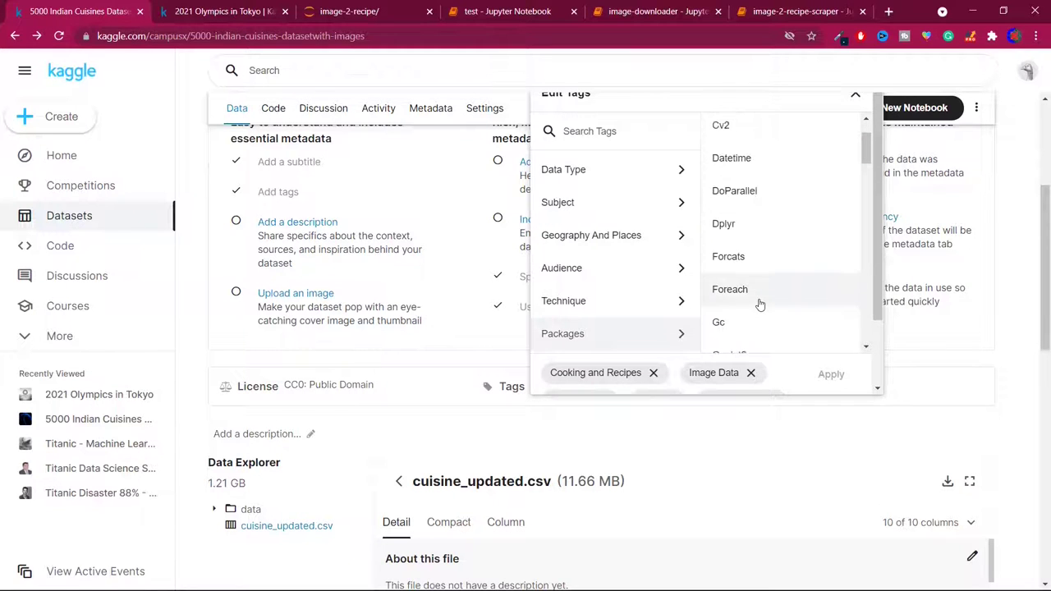
scroll(761, 305, "down", 5)
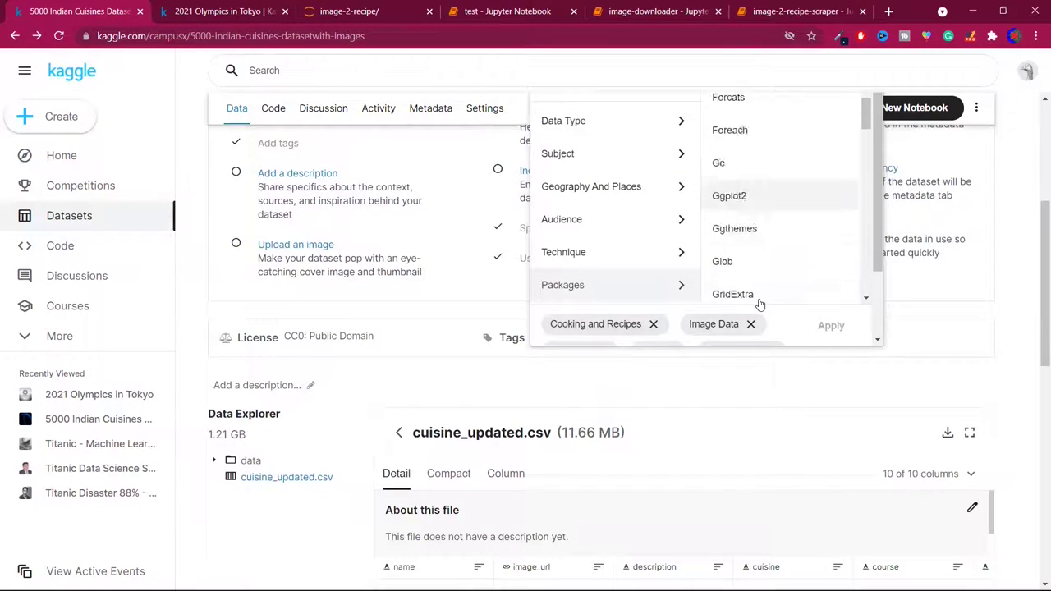
scroll(761, 305, "down", 3)
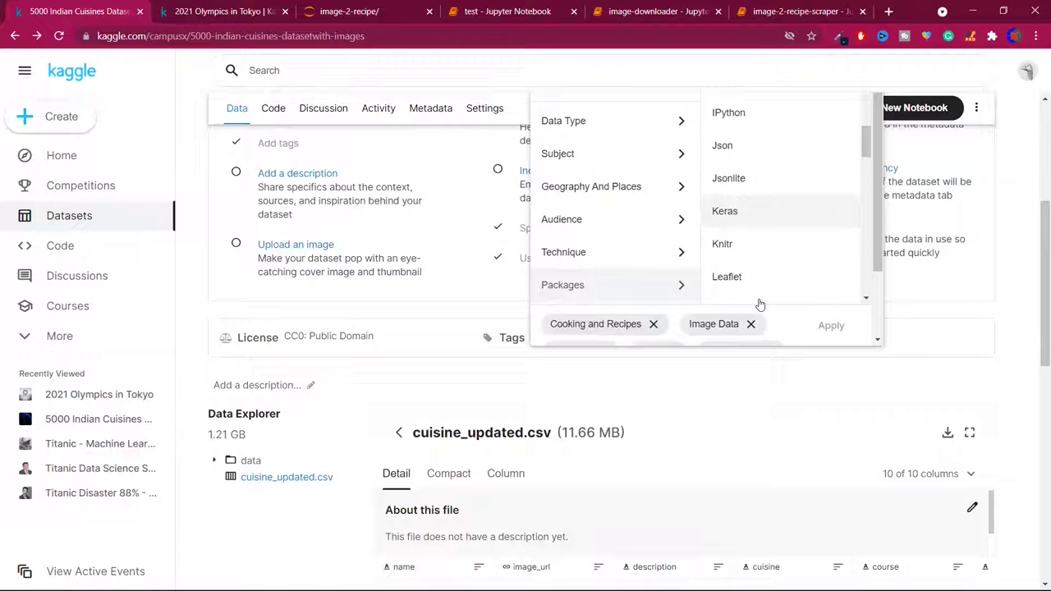
left_click(748, 211)
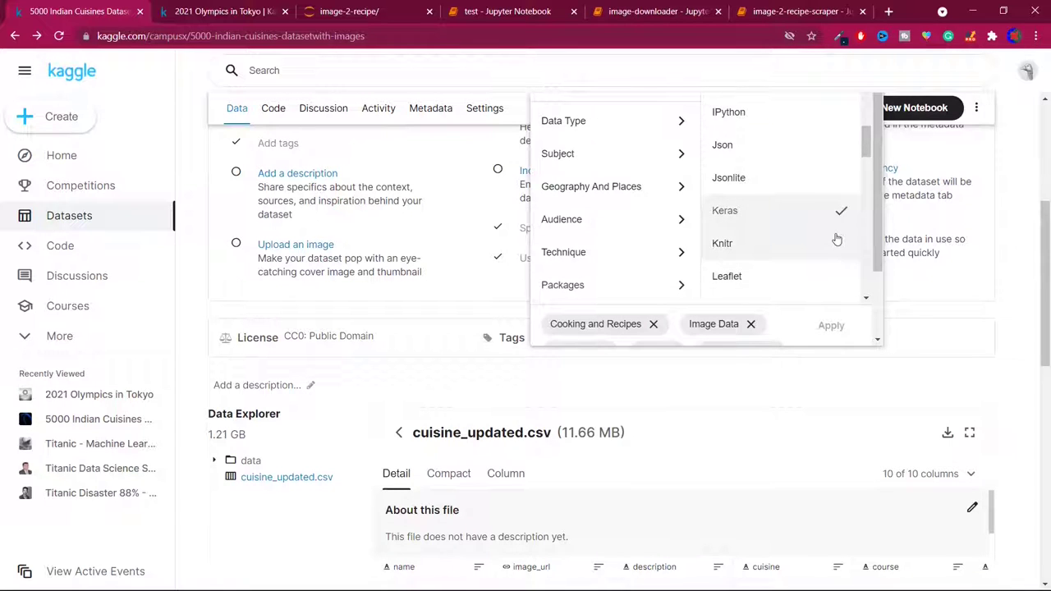
Remove the Keras and Asia tags from the selection and apply the remaining tags to the dataset
scroll(835, 238, "up", 8)
scroll(1035, 237, "up", 2)
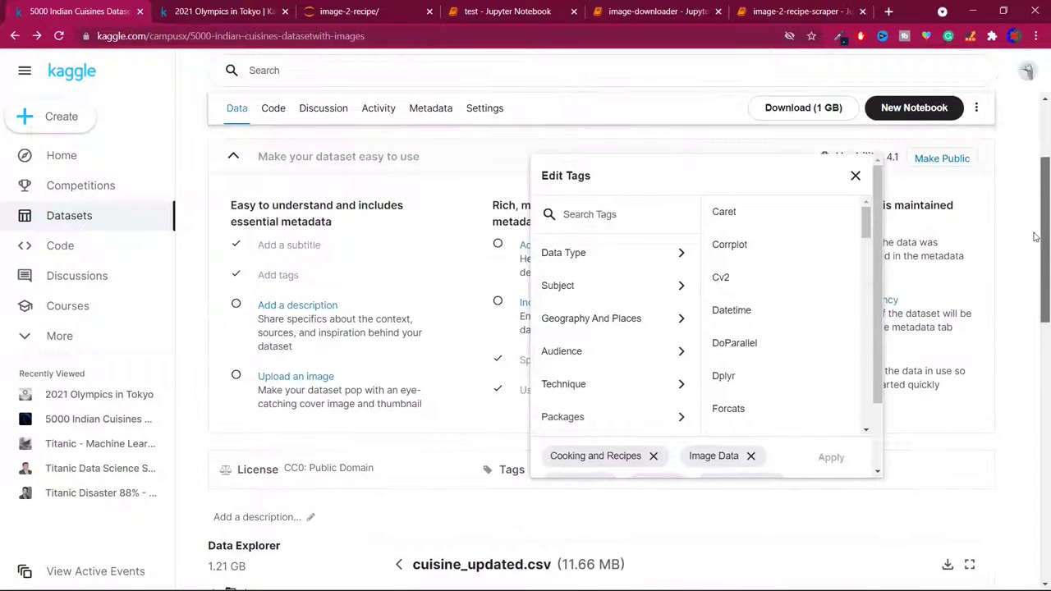
scroll(877, 287, "down", 2)
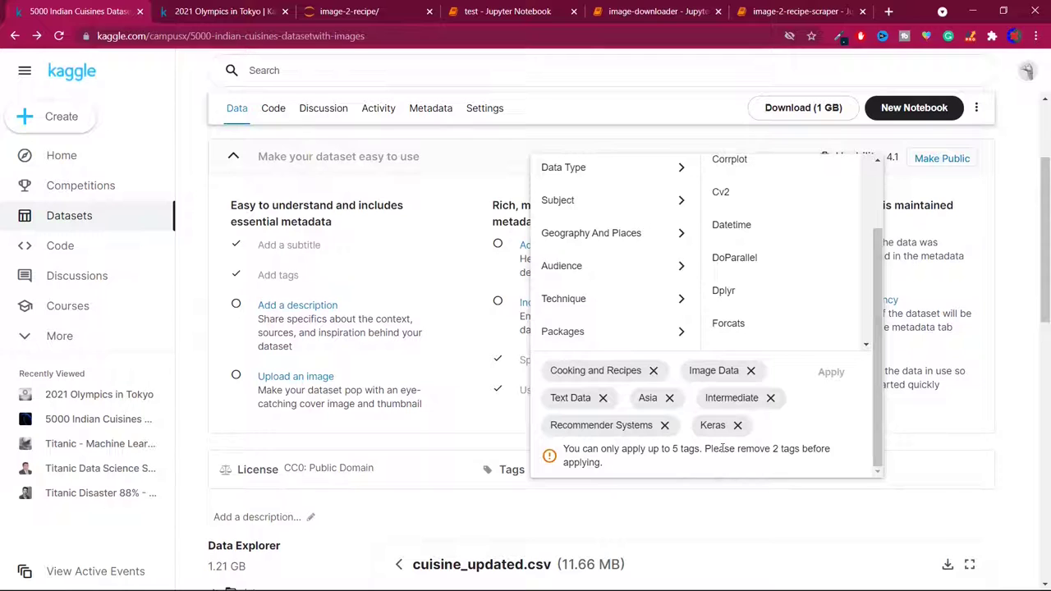
left_click(738, 426)
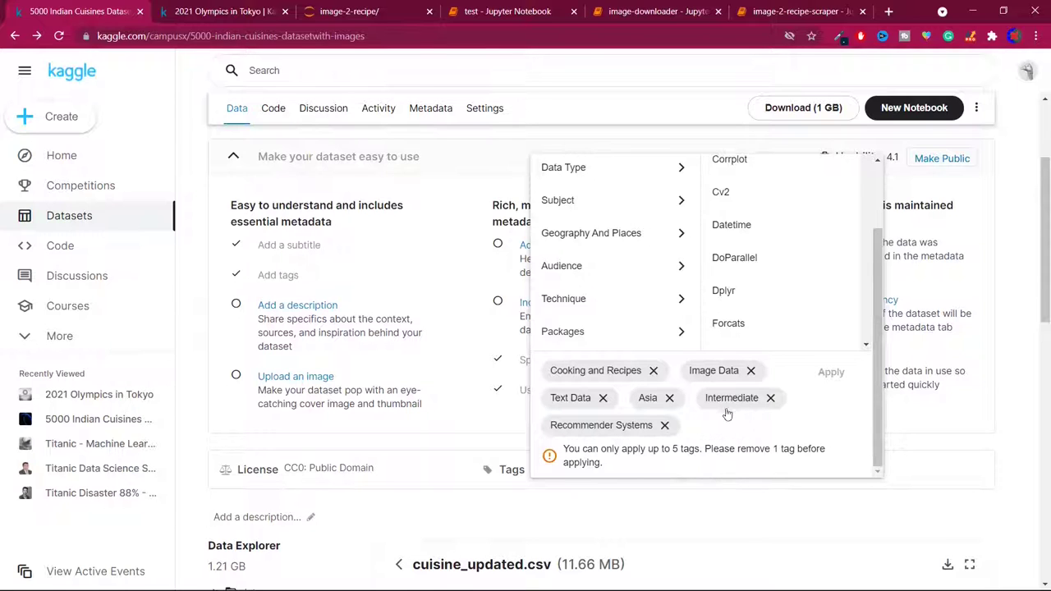
left_click(669, 397)
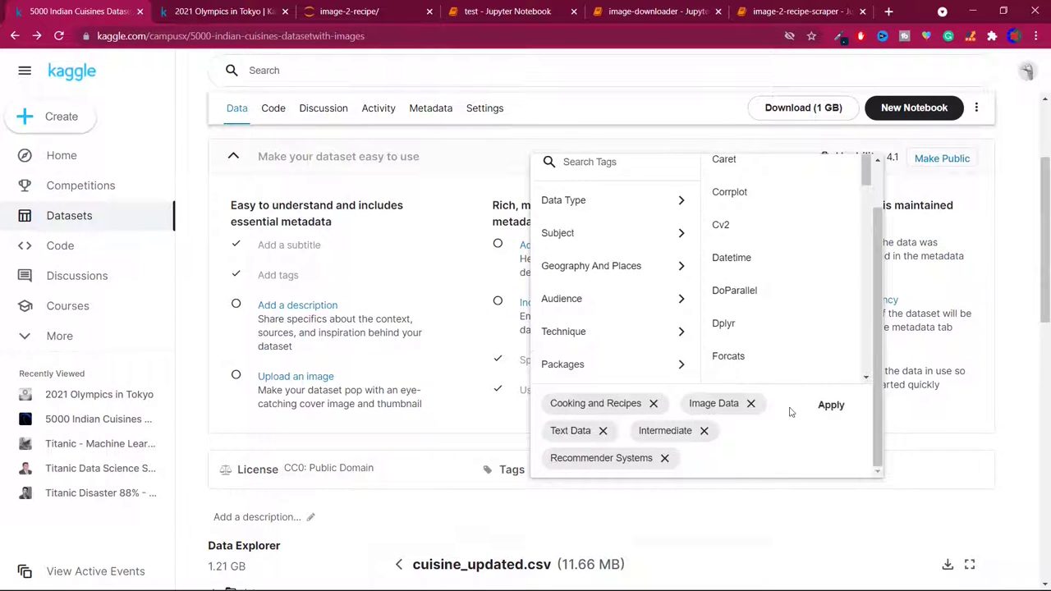
scroll(763, 310, "up", 1)
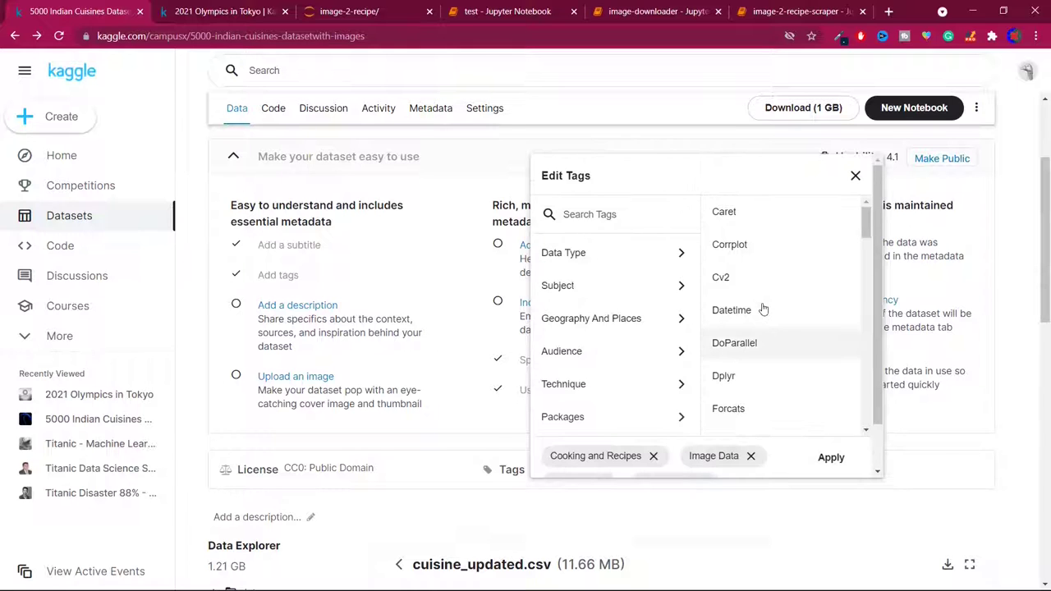
left_click(830, 456)
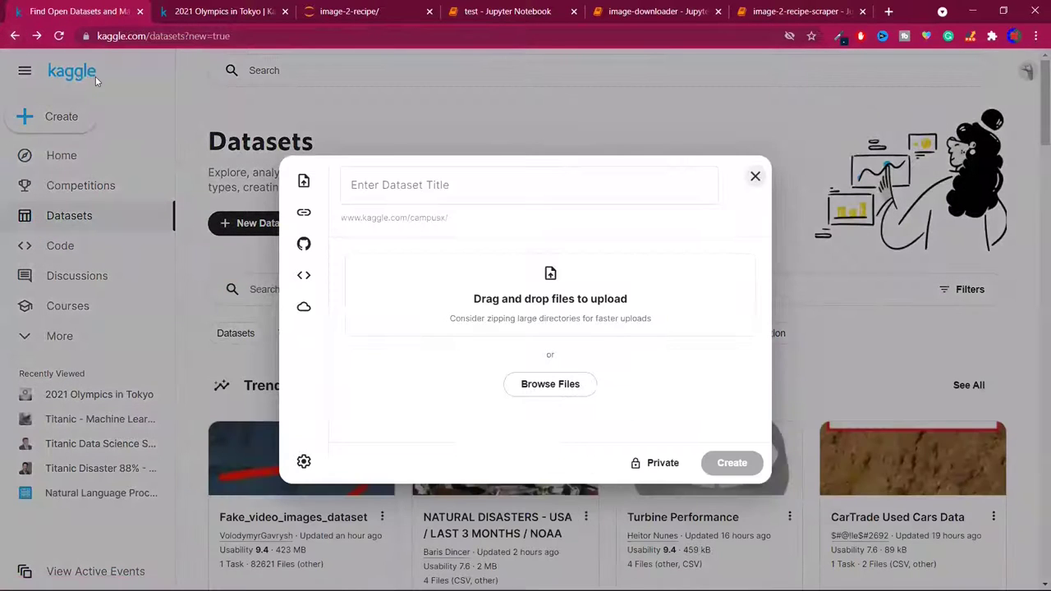
Dismiss the new dataset form and return to the 5000 Indian Cuisines dataset page to review its usability checklist
left_click(754, 176)
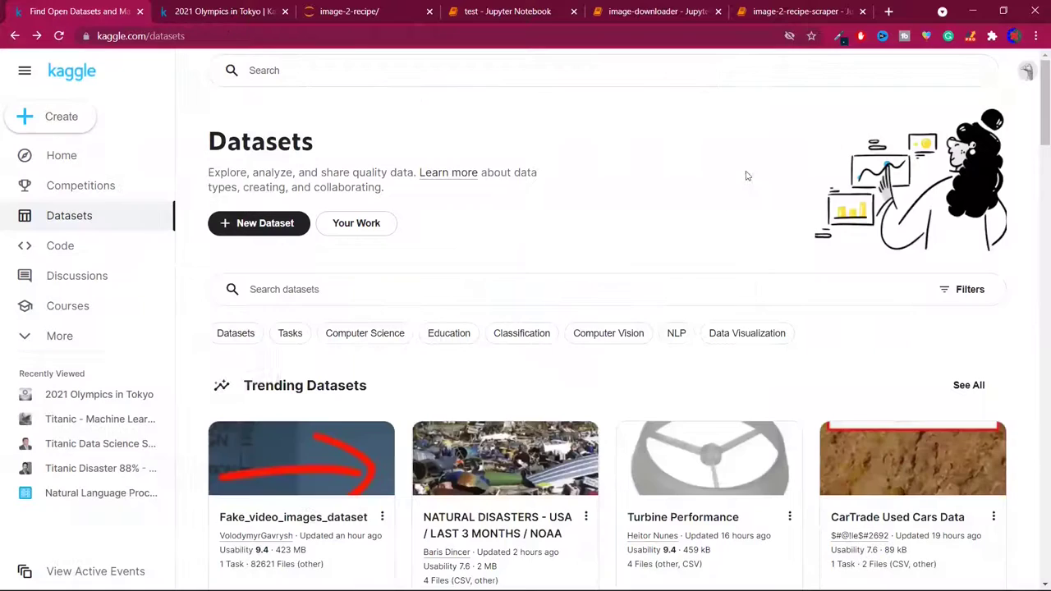
left_click(35, 37)
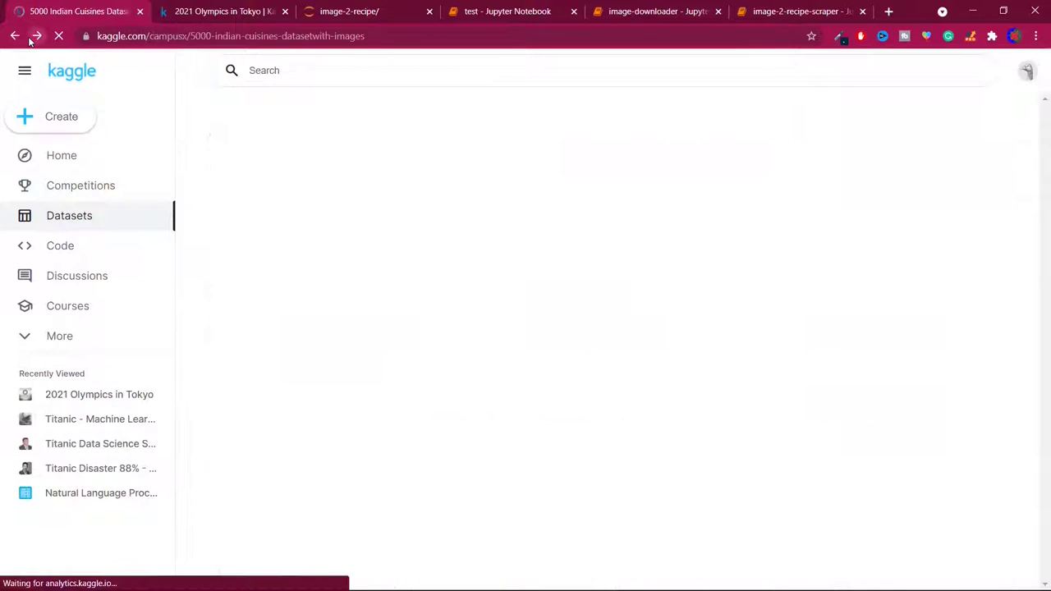
scroll(296, 227, "down", 2)
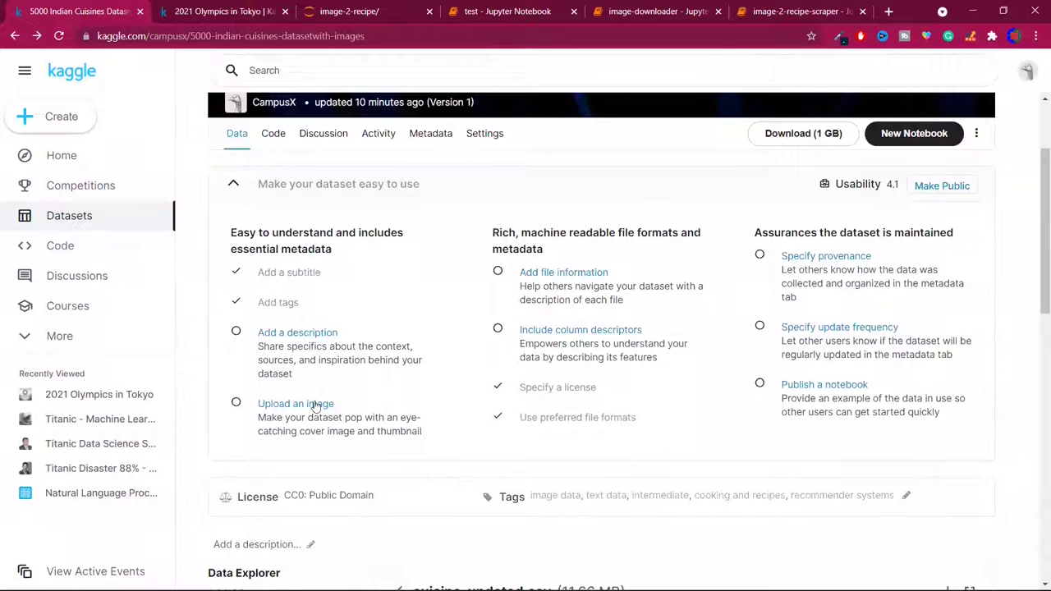
scroll(315, 406, "up", 2)
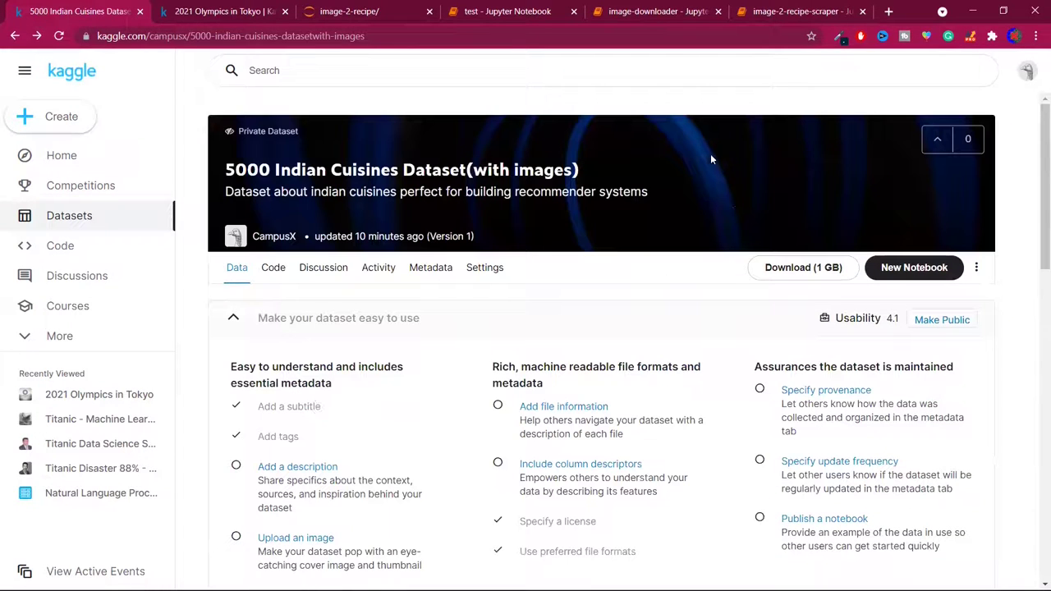
scroll(615, 230, "down", 2)
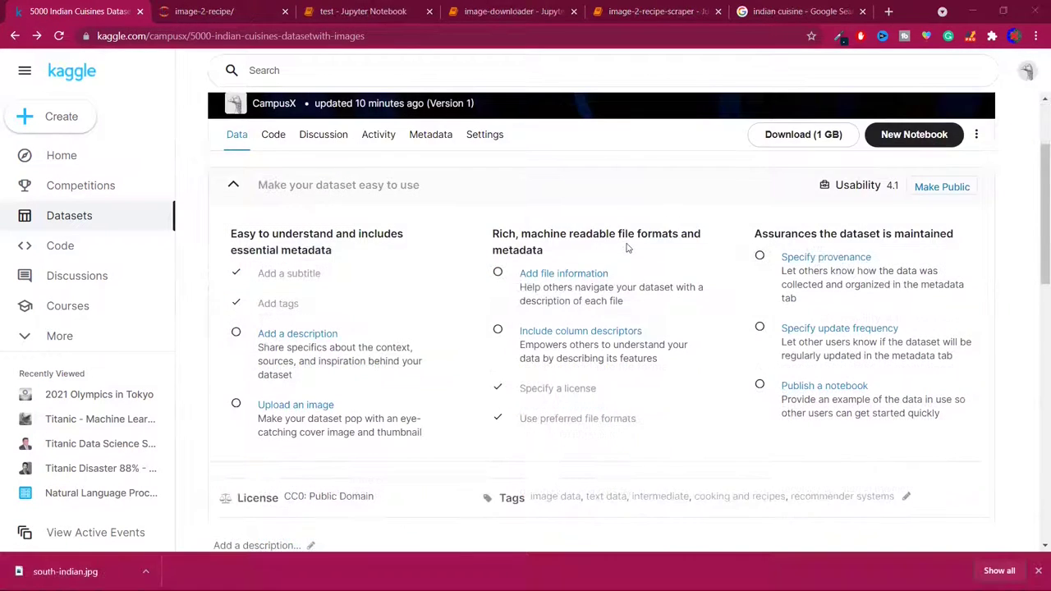
key("alt+Tab")
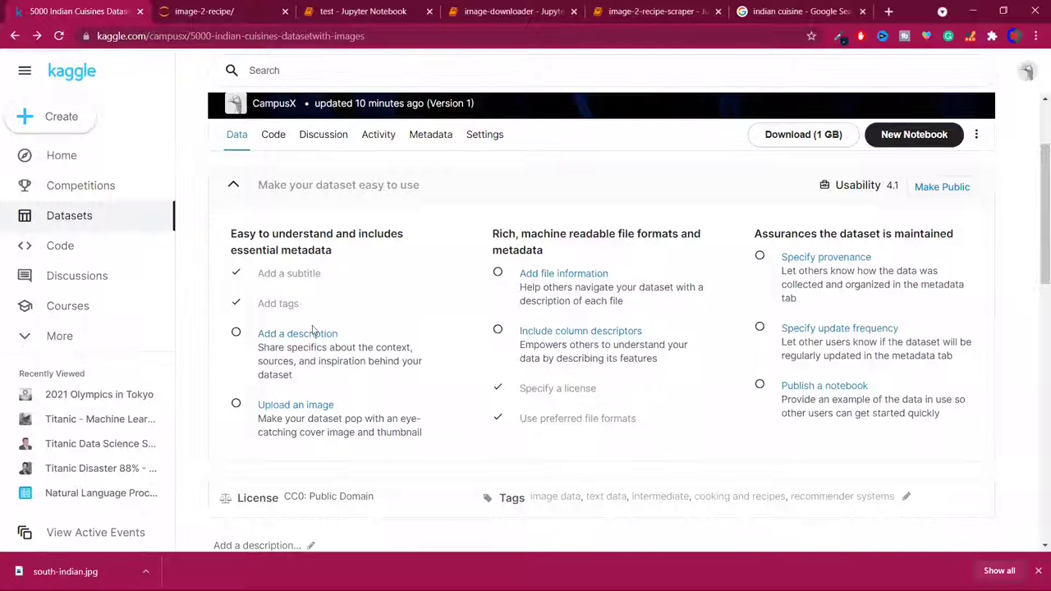
Open the dataset's banner image upload and choose south-indian.jpg from the my-dataset folder
left_click(279, 405)
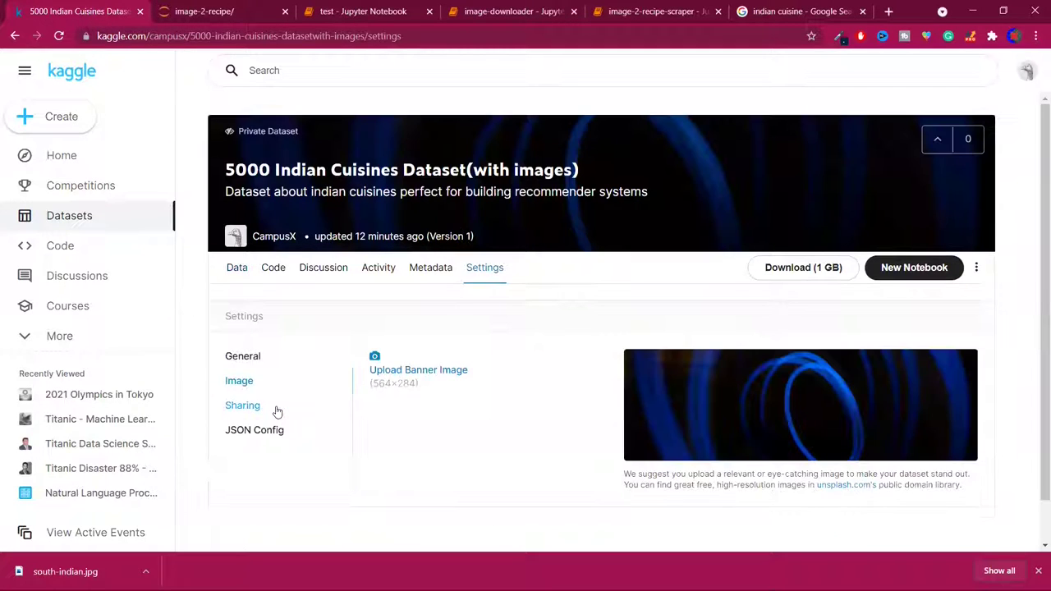
left_click(428, 370)
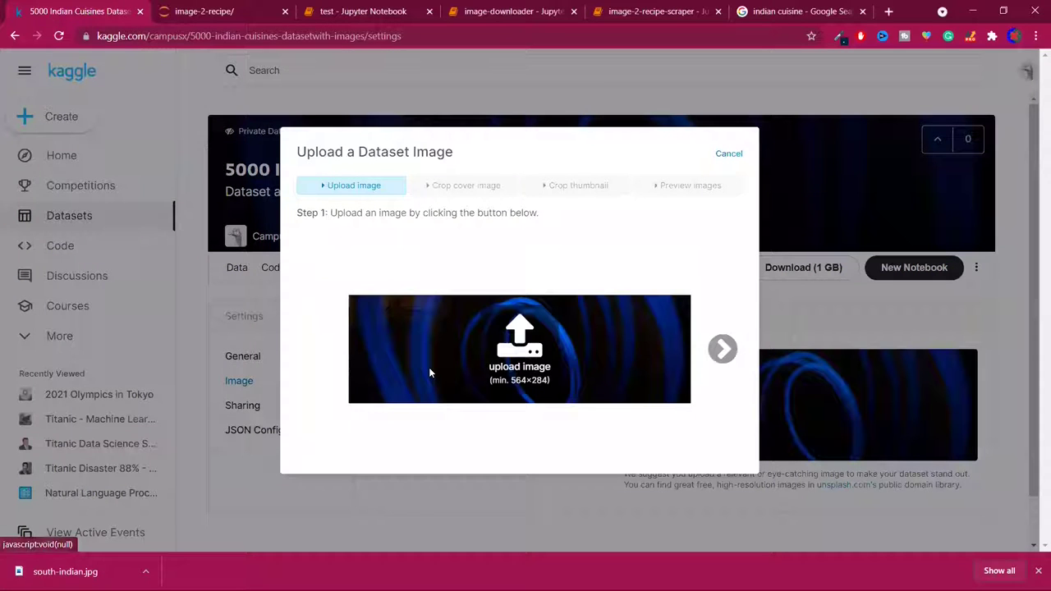
left_click(506, 352)
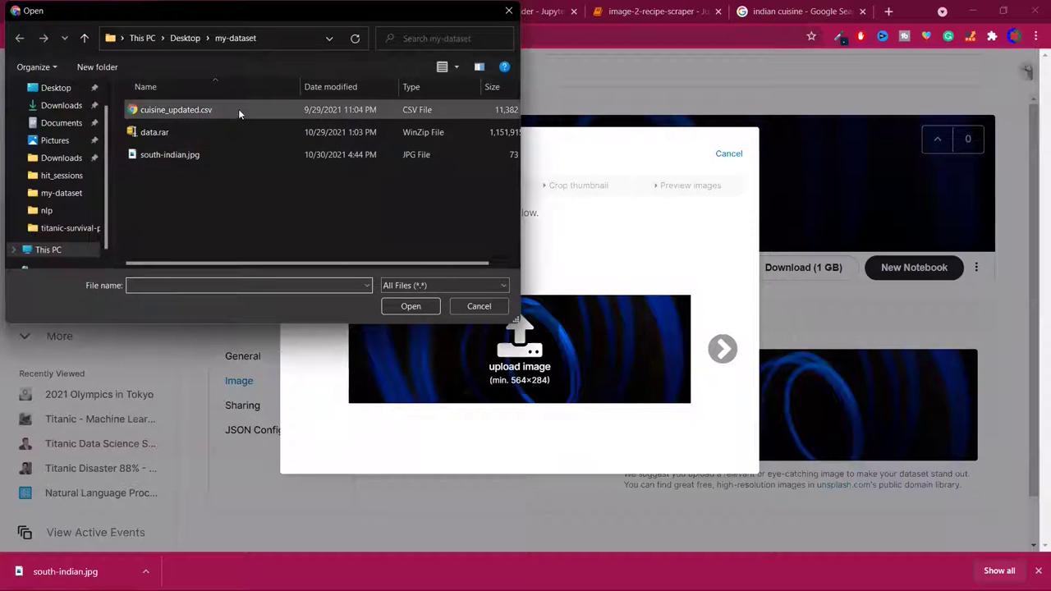
left_click(215, 154)
left_click(409, 306)
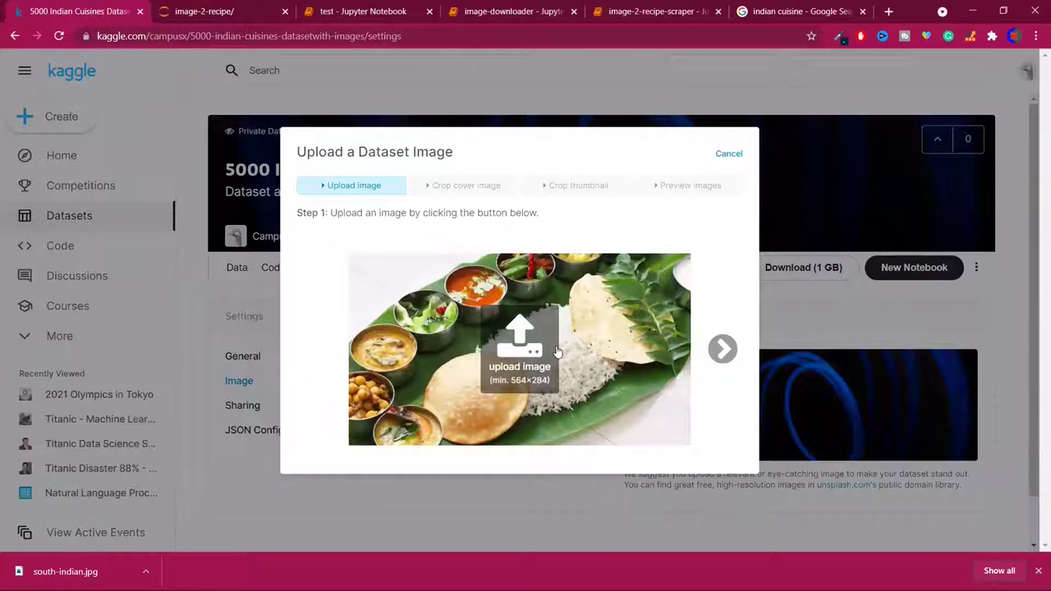
Accept the default cover and thumbnail crops and update the dataset images
left_click(722, 349)
left_click(723, 349)
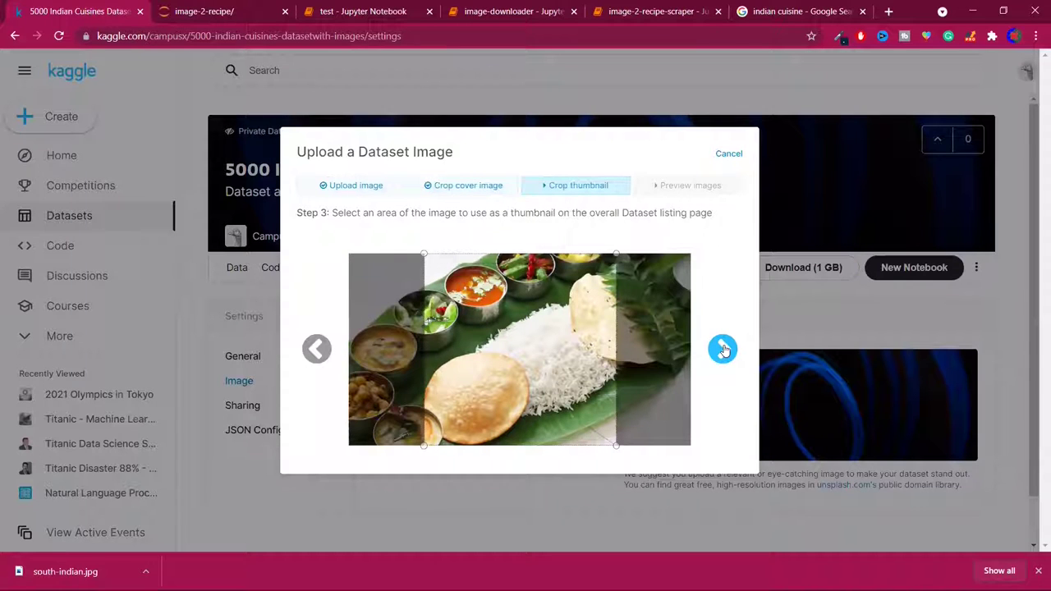
left_click(722, 349)
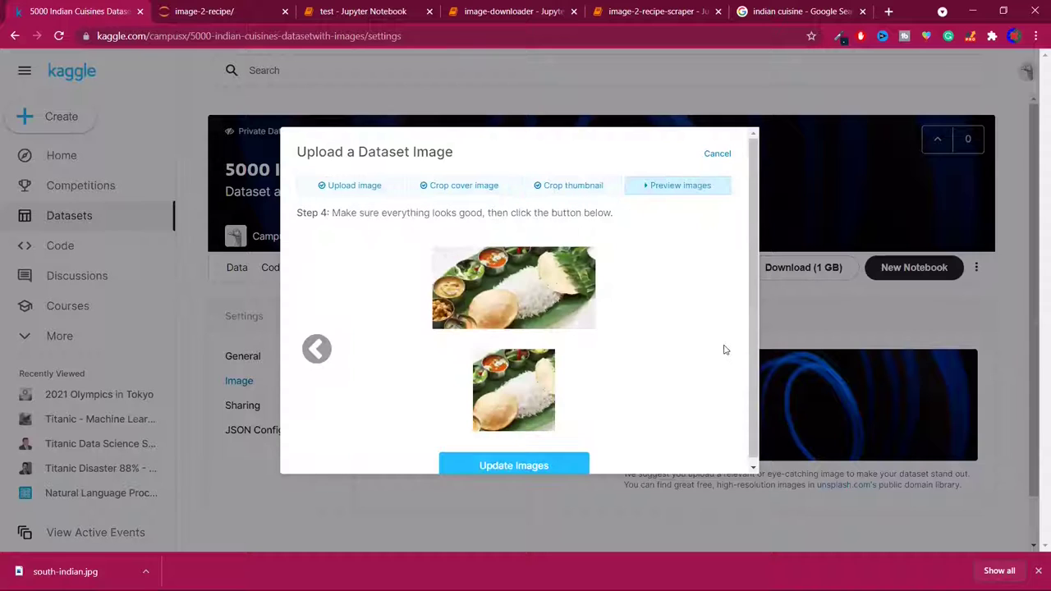
left_click(517, 466)
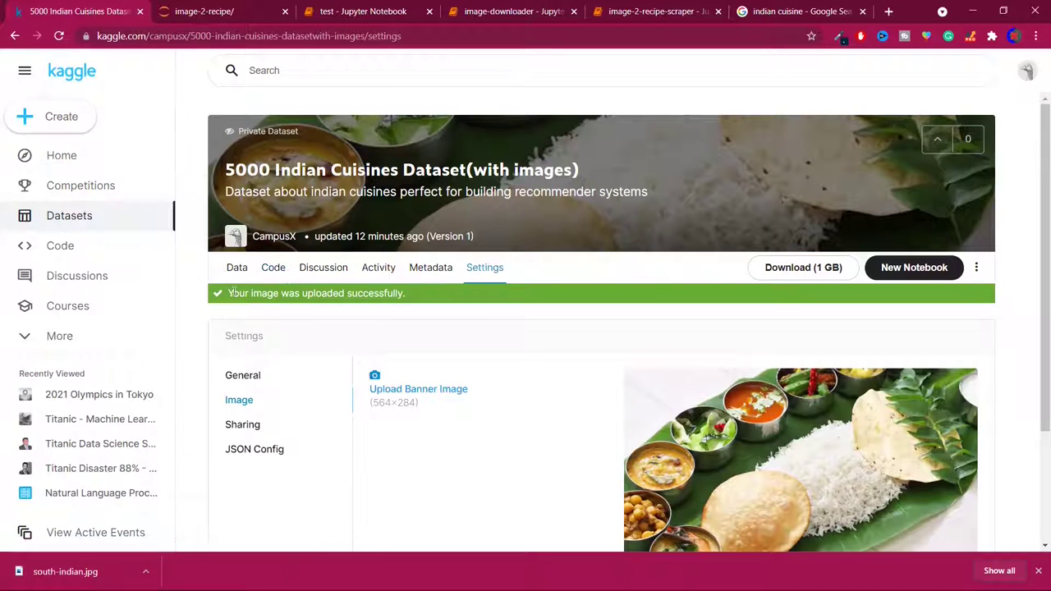
Return to the dataset page and check the image upload item in the usability checklist
left_click(15, 38)
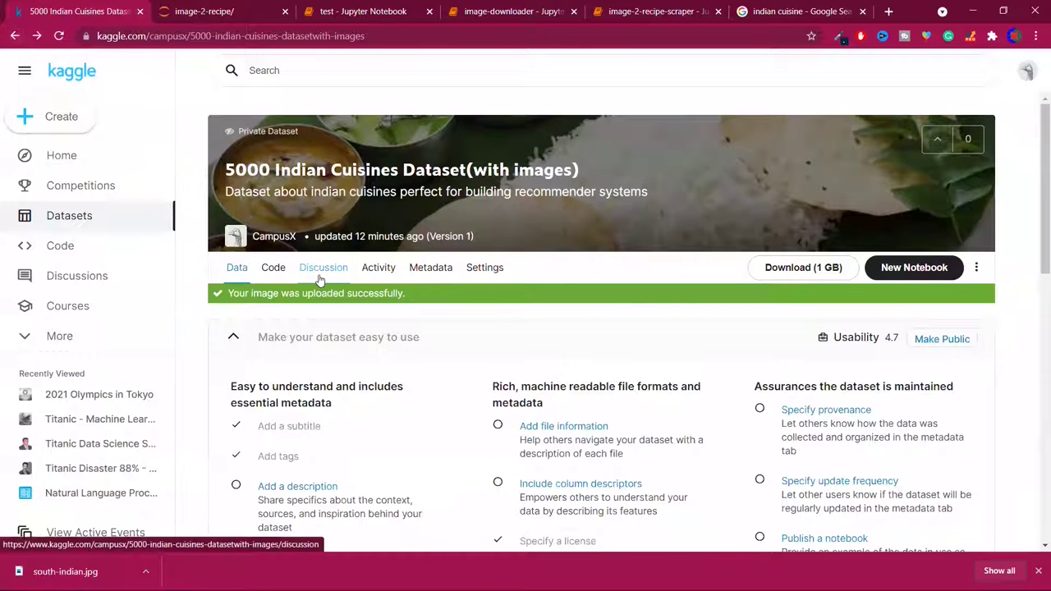
scroll(320, 270, "down", 2)
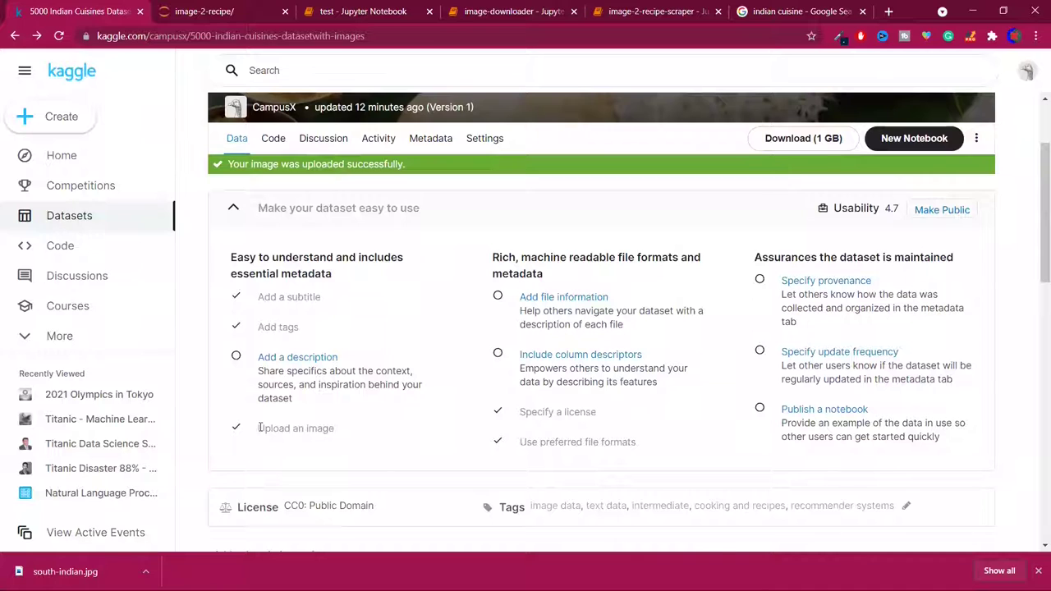
left_click_drag(259, 428, 332, 430)
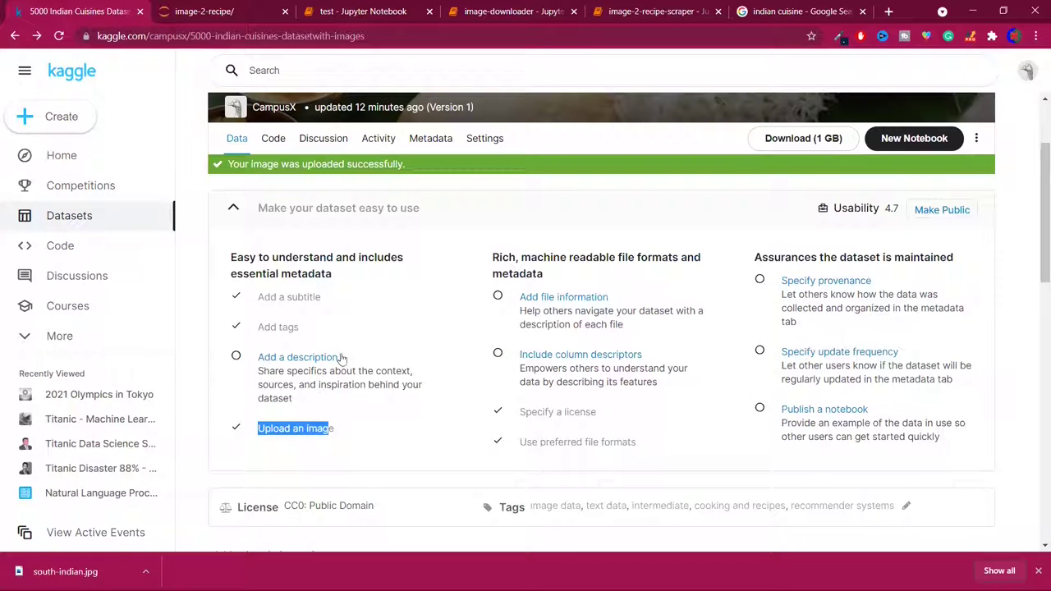
Switch to Notepad, cut the whole Context, Source and Inspiration text, and return to the Kaggle dataset page
key("alt+Tab")
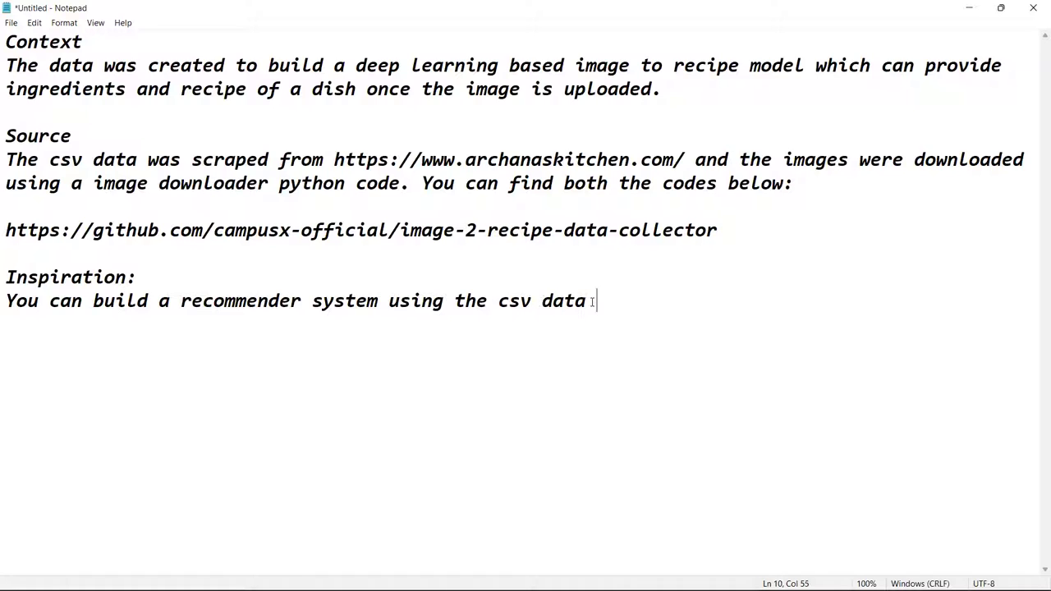
key("ctrl+a")
key("Delete")
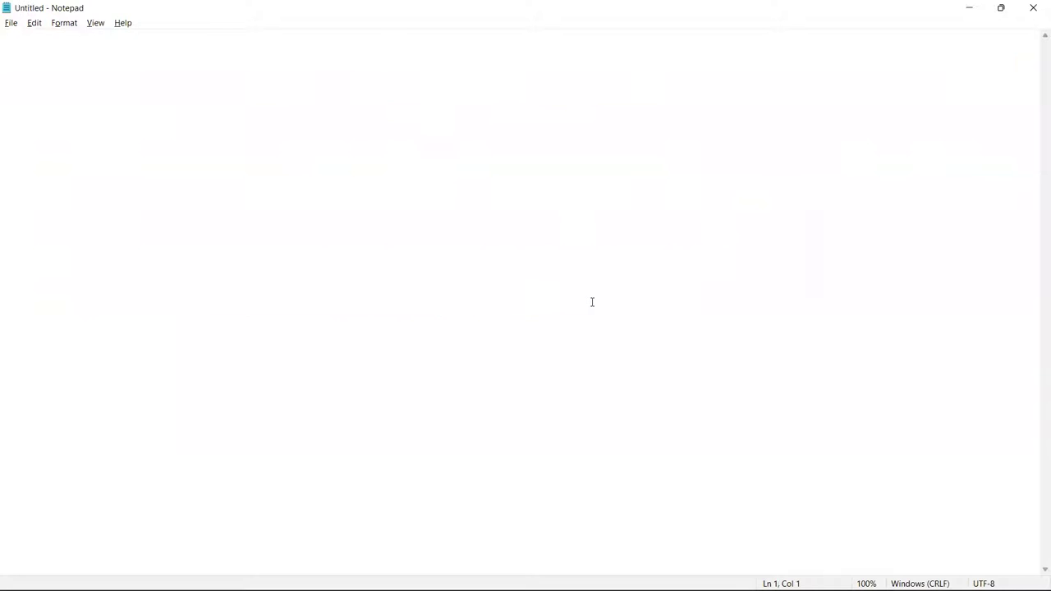
key("alt+Tab")
key("alt+Tab")
key("alt+Tab")
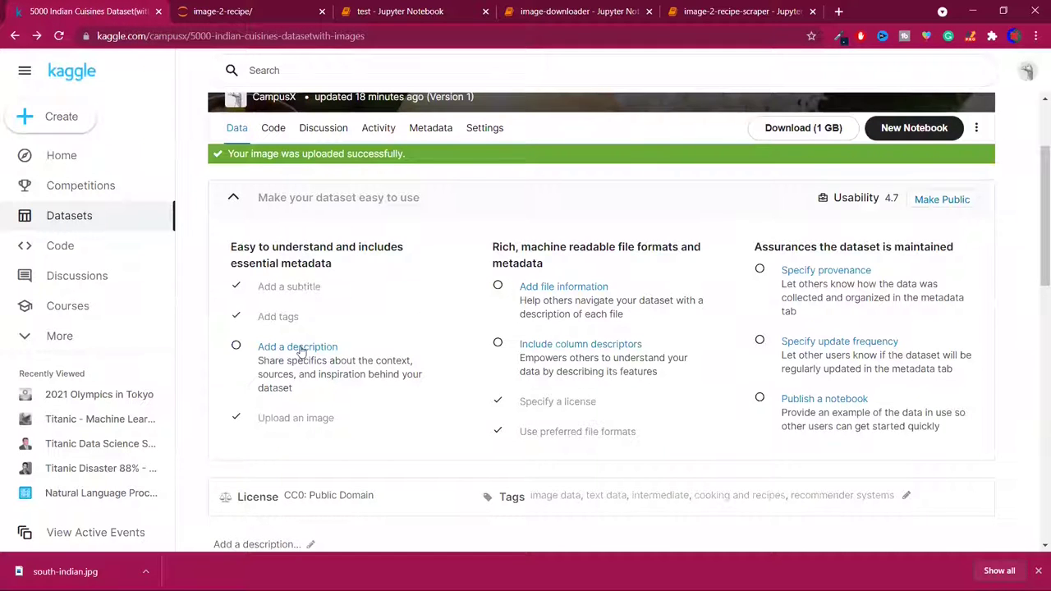
Paste the Context, Source and Inspiration text as the file description of cuisine_updated.csv and save it
scroll(302, 351, "down", 5)
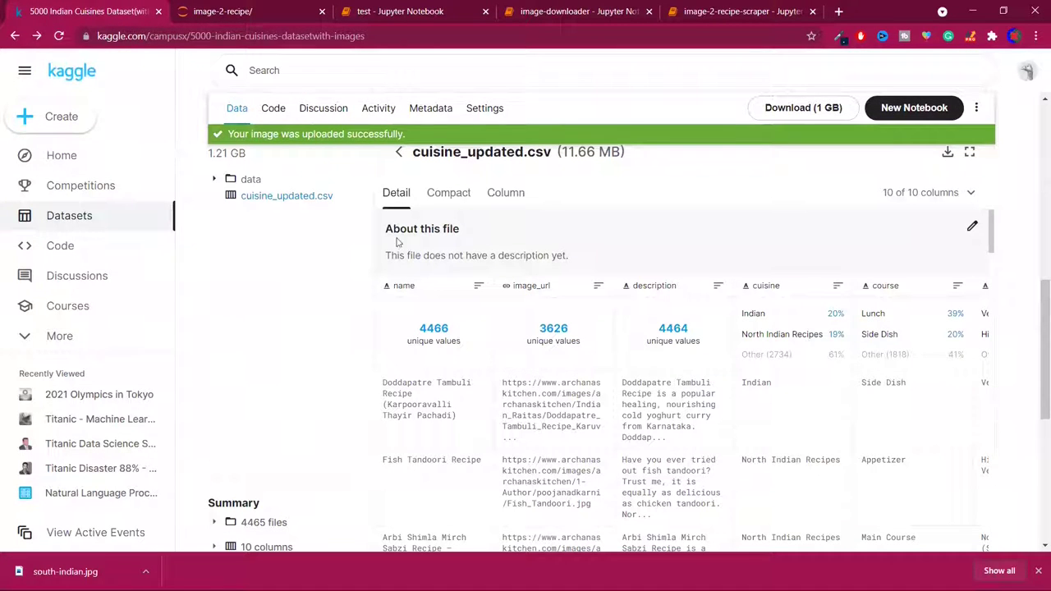
left_click(971, 226)
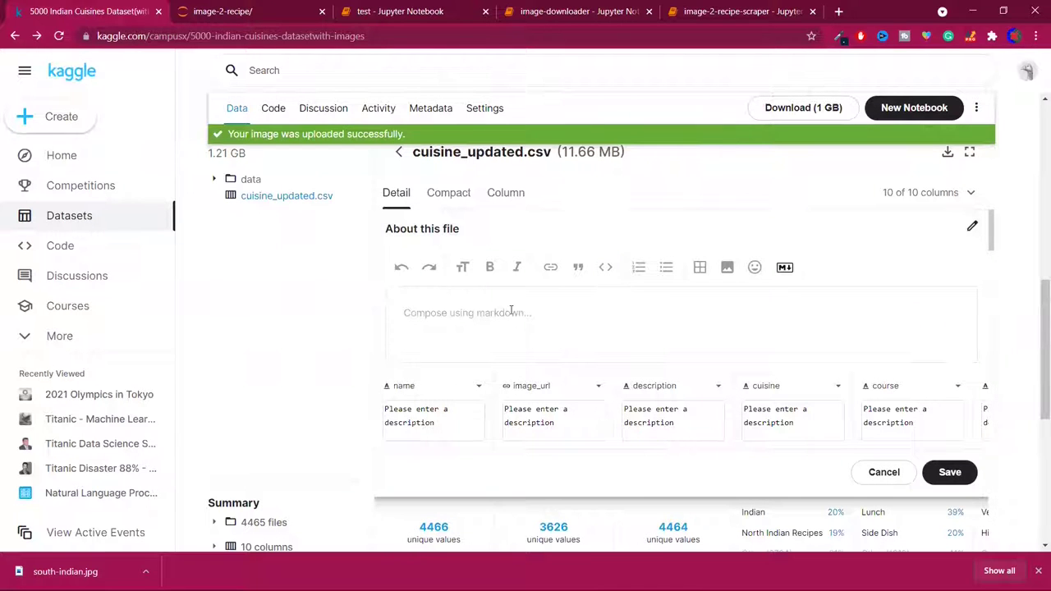
key("ctrl+v")
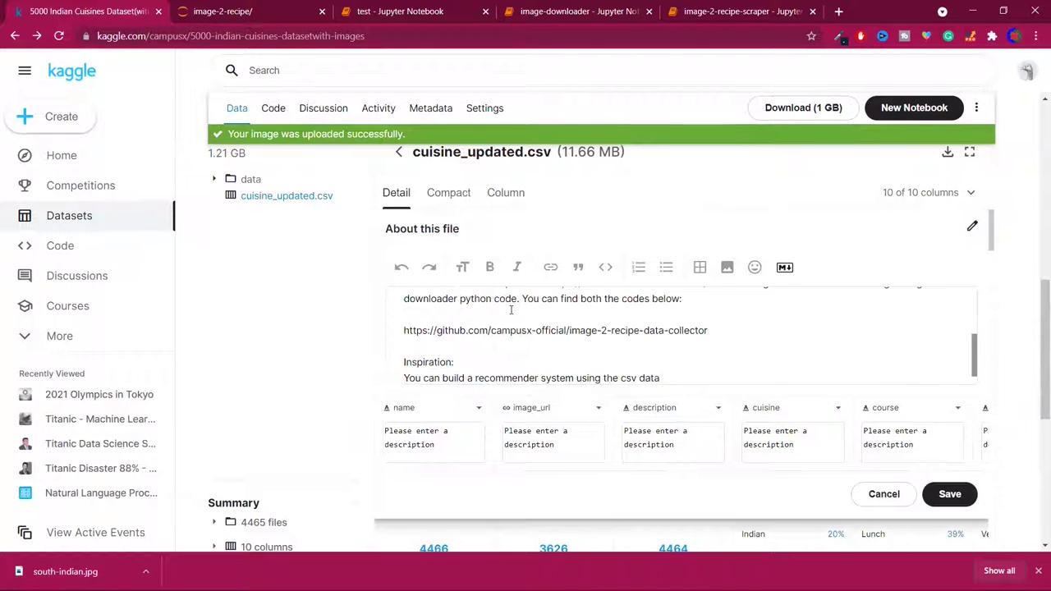
left_click(950, 494)
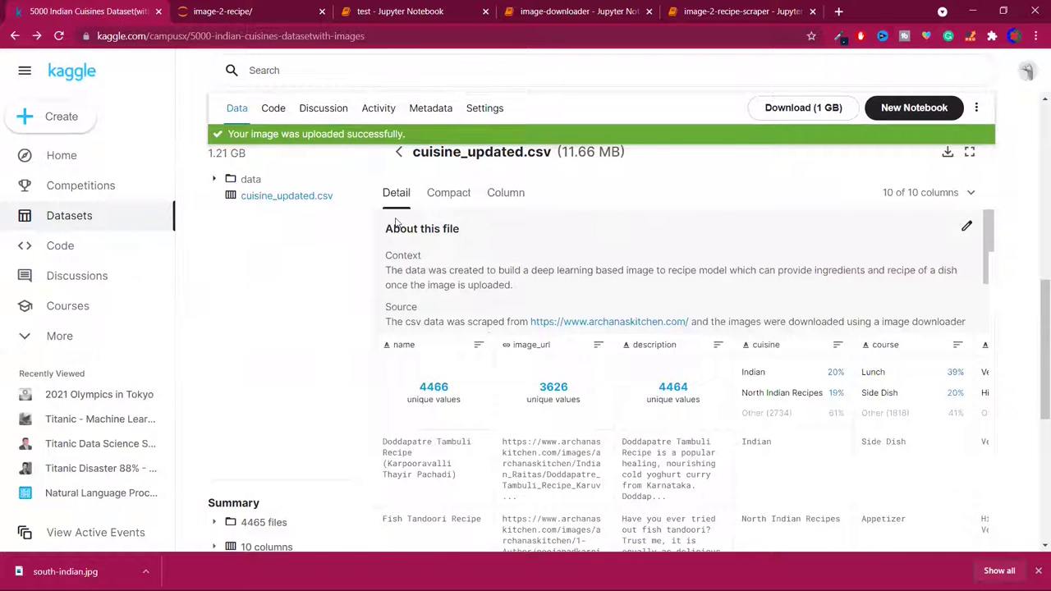
Reload the dataset page and compare the usability checklist with the saved description of cuisine_updated.csv
left_click(15, 36)
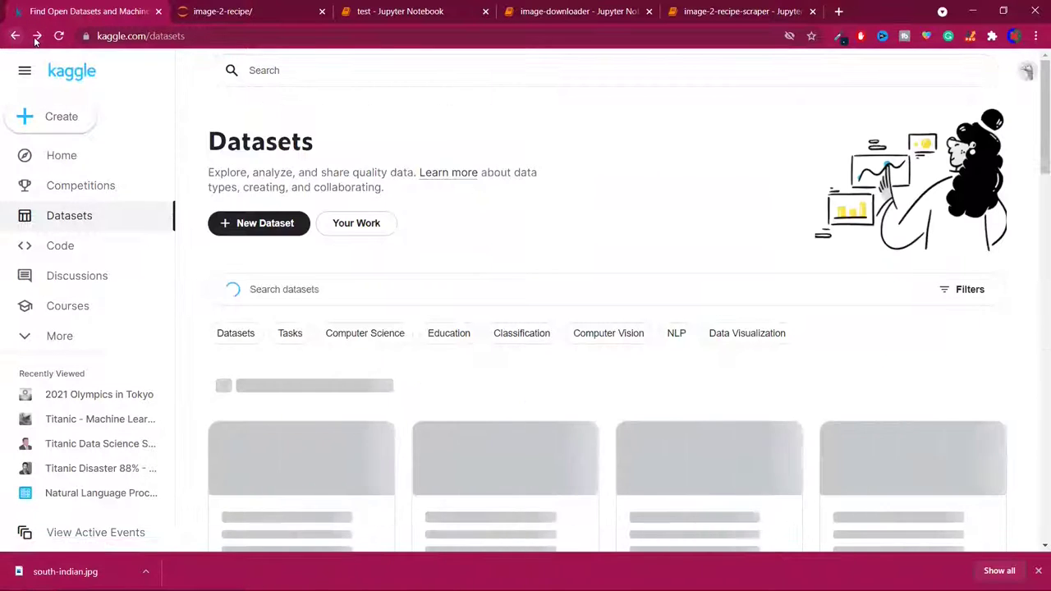
left_click(37, 36)
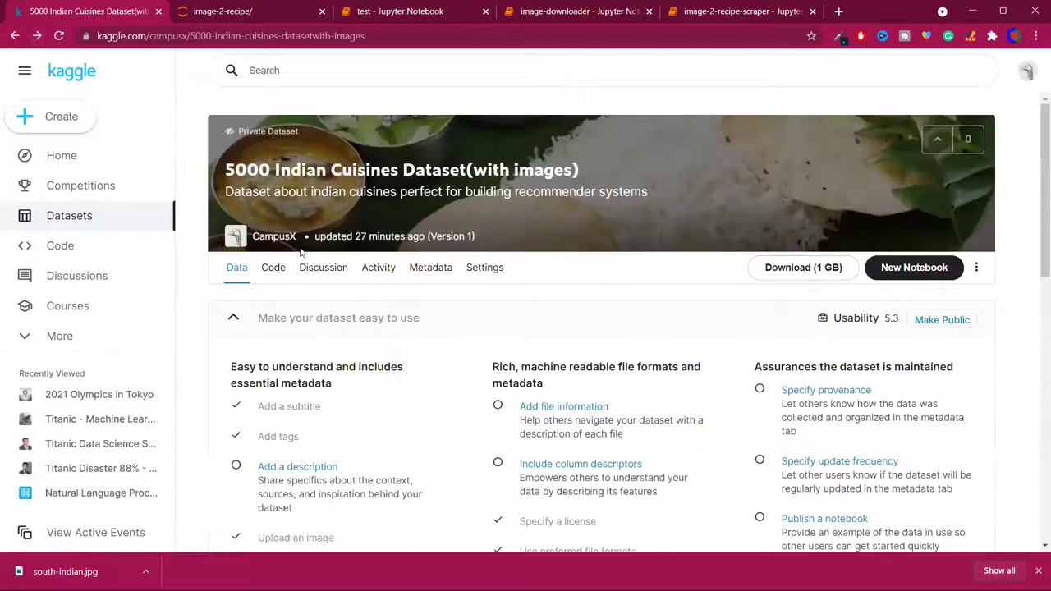
scroll(301, 252, "down", 3)
scroll(320, 263, "up", 3)
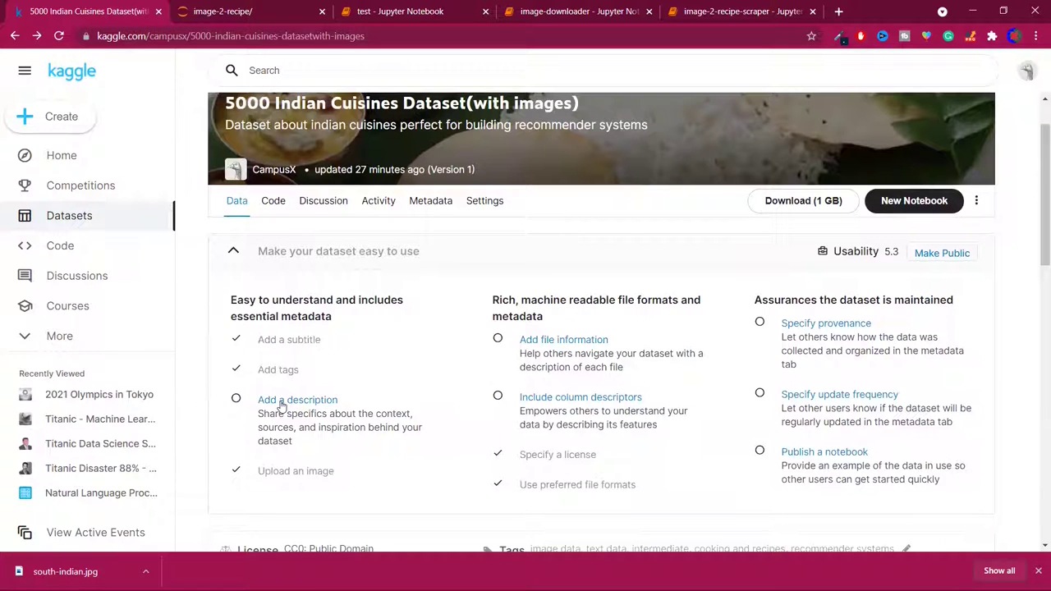
scroll(282, 406, "down", 5)
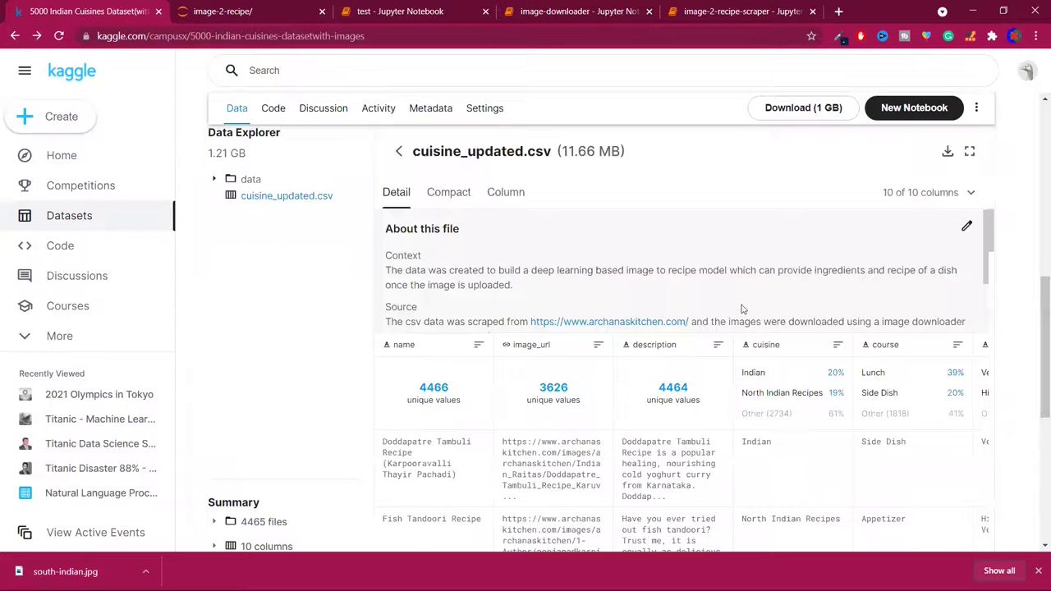
scroll(756, 261, "down", 2)
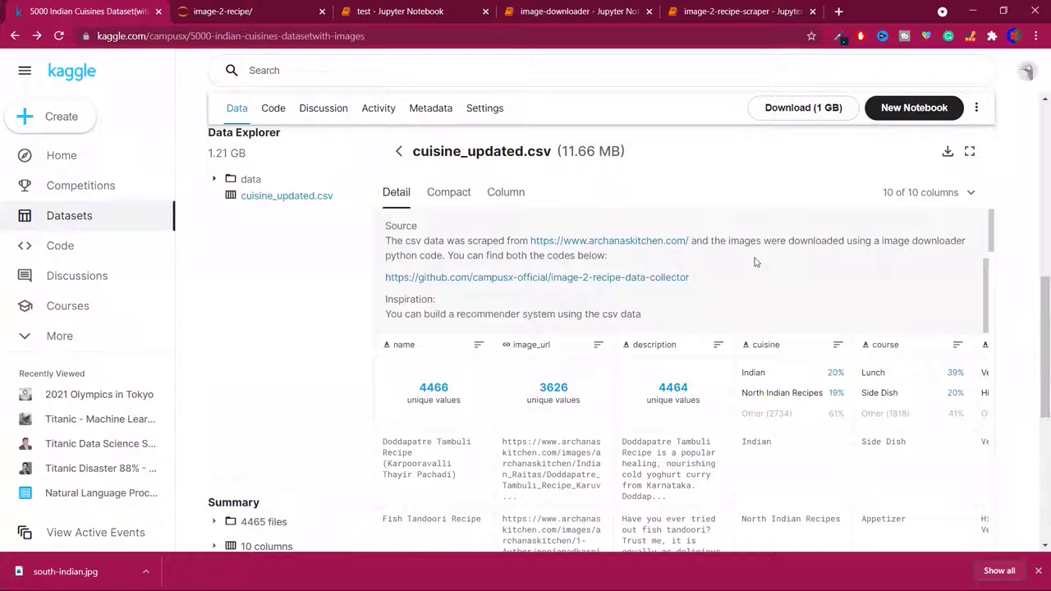
scroll(756, 261, "up", 8)
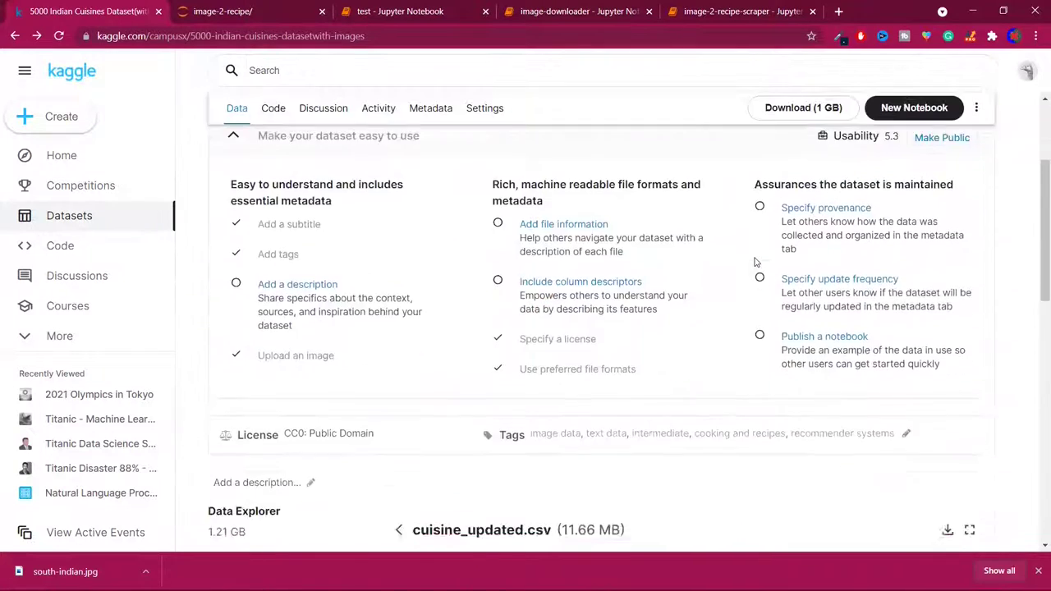
scroll(755, 261, "down", 4)
scroll(756, 261, "down", 1)
scroll(756, 261, "up", 1)
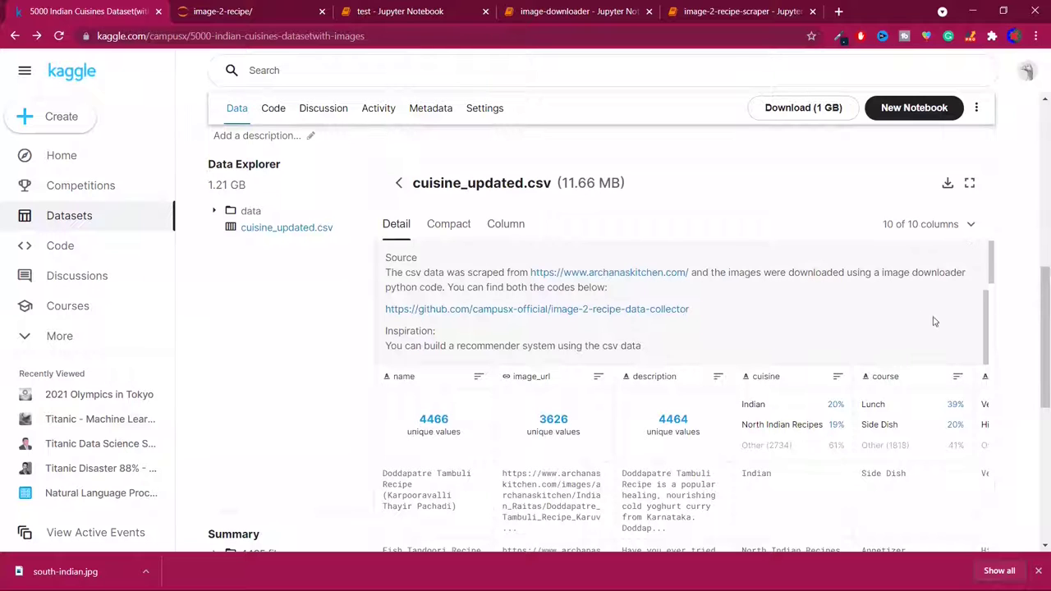
scroll(632, 302, "up", 1)
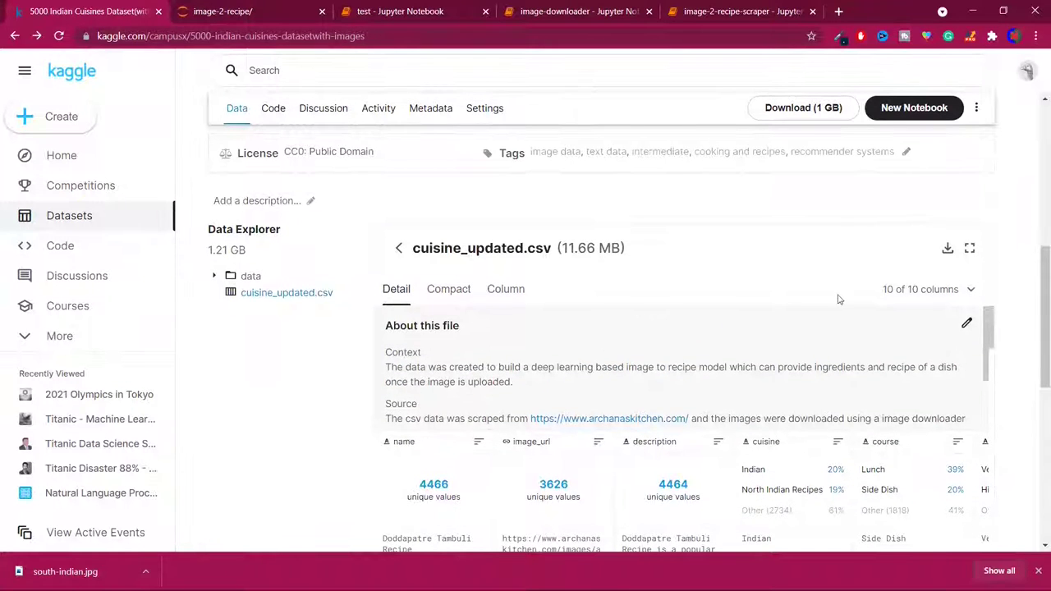
Describe and save all ten columns of cuisine_updated.csv, from name as "Name of the Cuisine" to image_available as "if image is available for the particular dish"
left_click(965, 322)
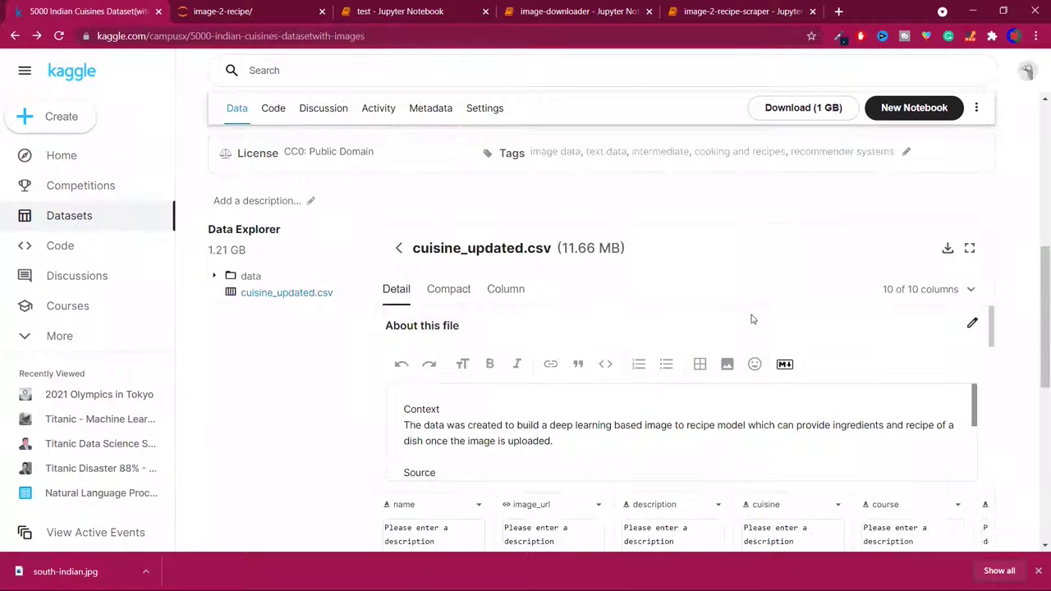
scroll(300, 423, "down", 2)
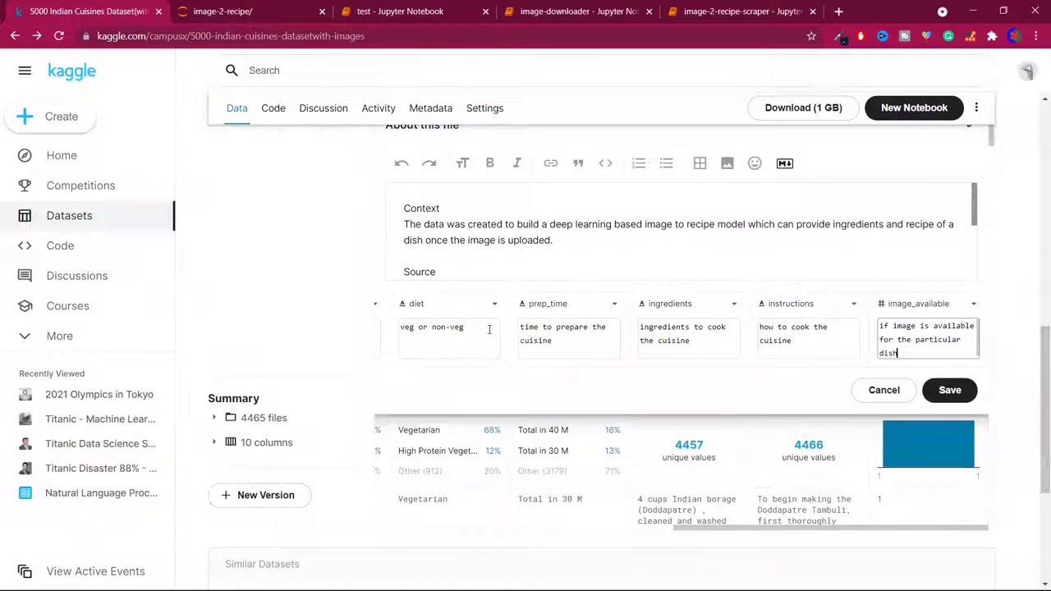
scroll(489, 329, "left", 7)
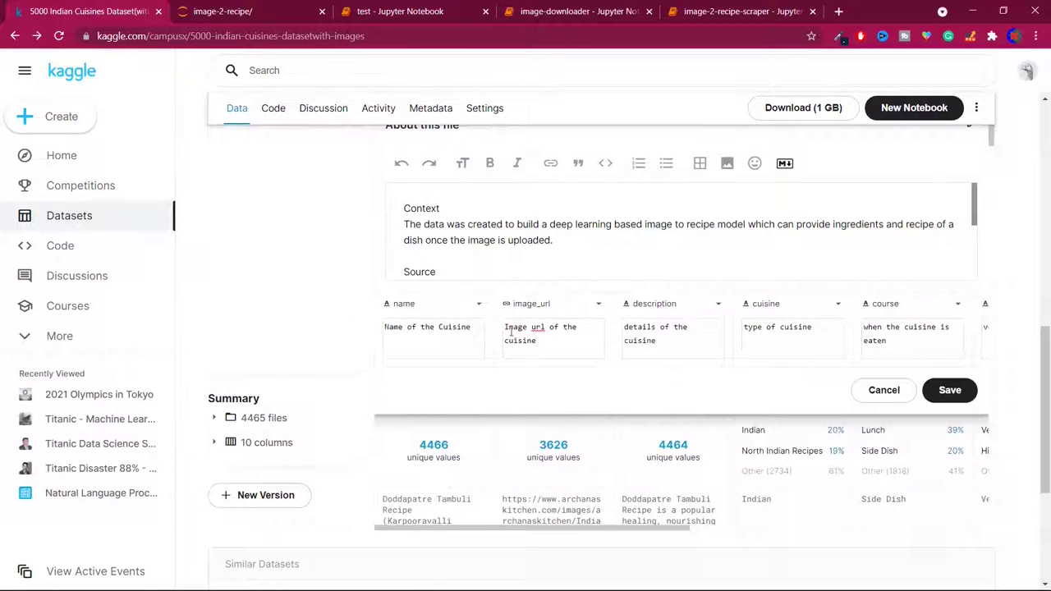
scroll(423, 338, "right", 6)
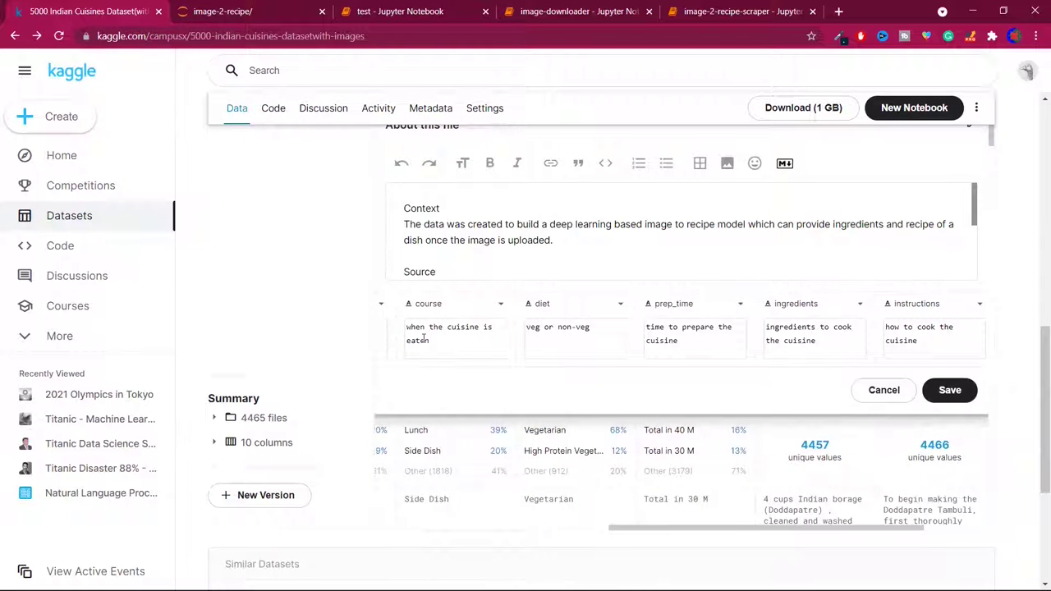
scroll(755, 333, "right", 2)
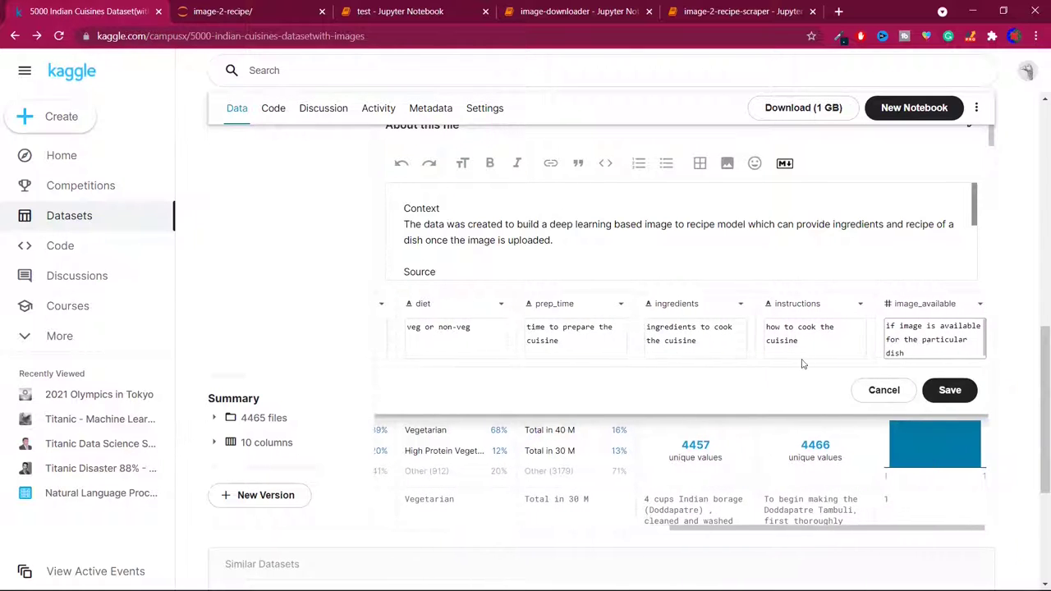
left_click(955, 392)
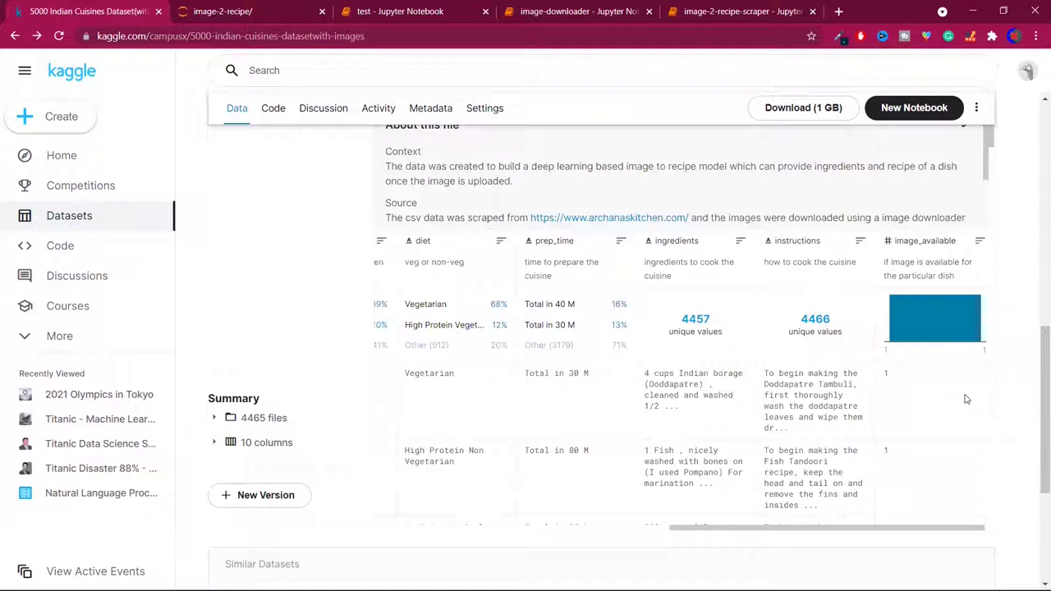
Review the saved column descriptions and reload the dataset page to check its usability checklist
scroll(498, 276, "left", 5)
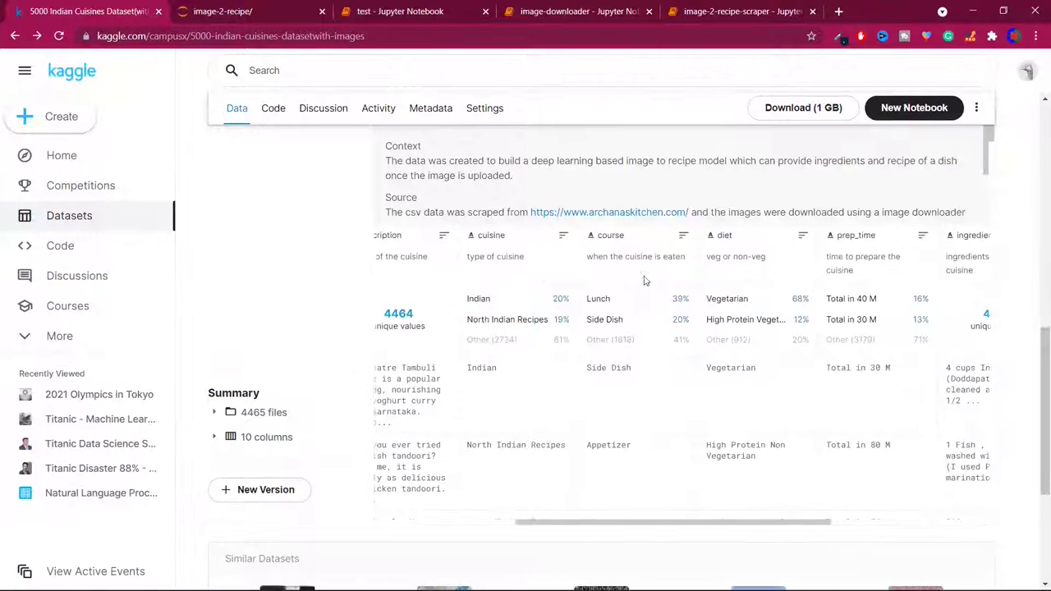
scroll(645, 281, "left", 5)
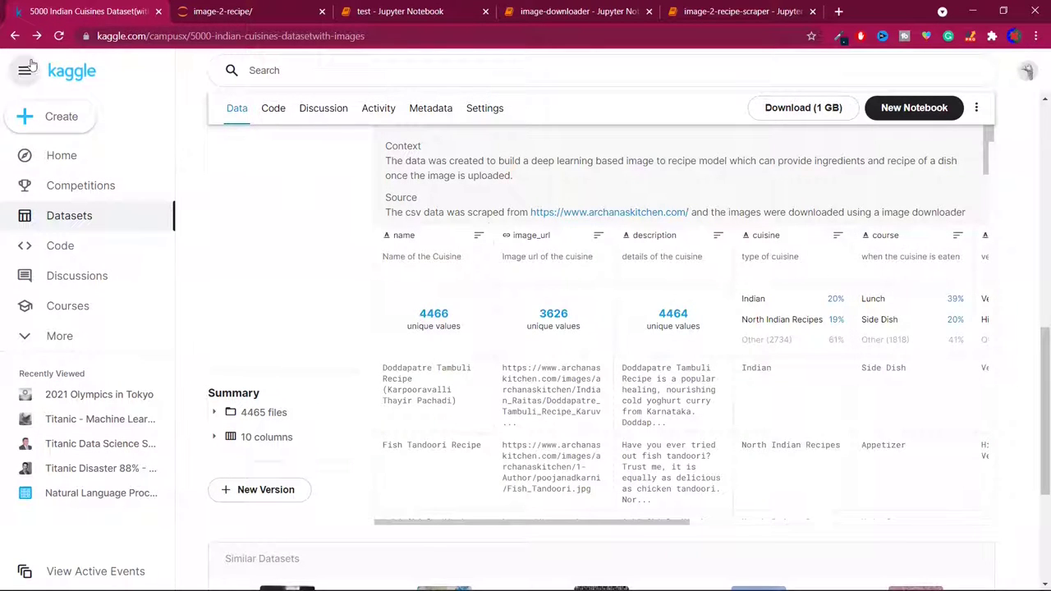
left_click(276, 36)
key("Return")
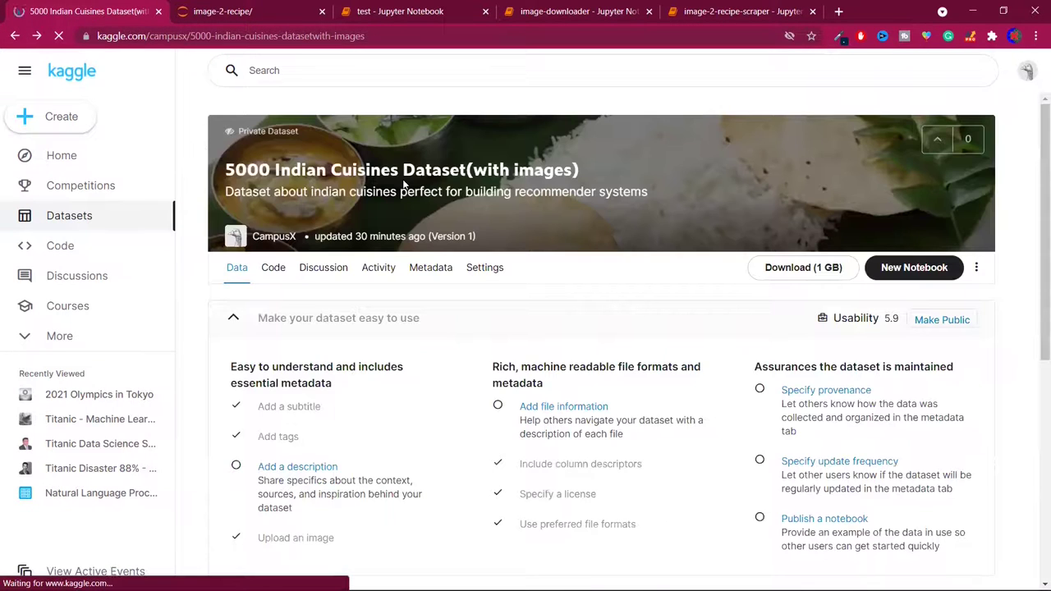
scroll(403, 184, "down", 1)
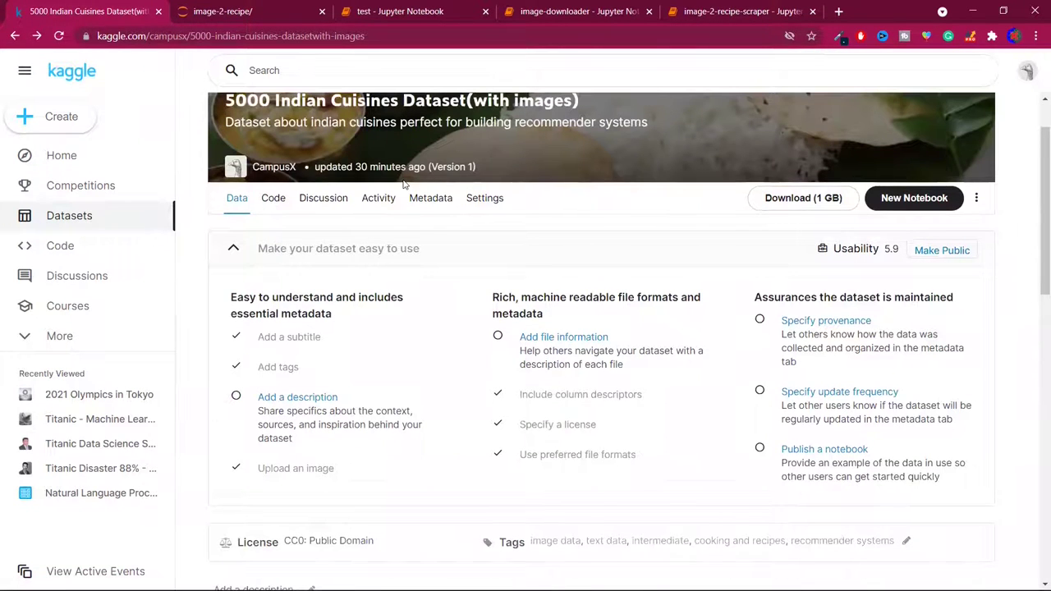
scroll(403, 184, "down", 1)
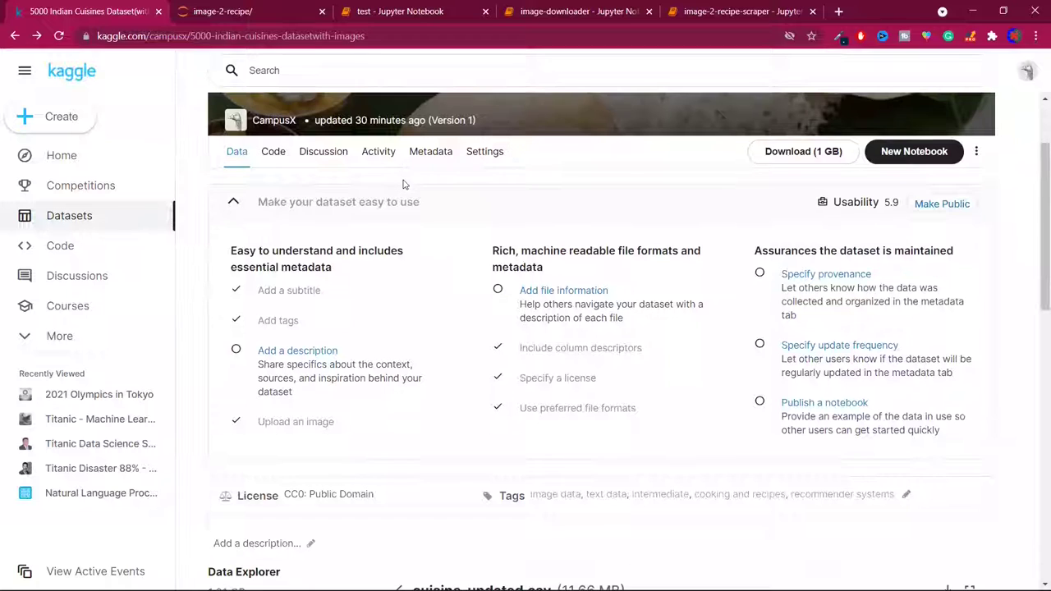
Follow the checklist's "Add a description" item to find its target and return to the checklist
left_click(298, 350)
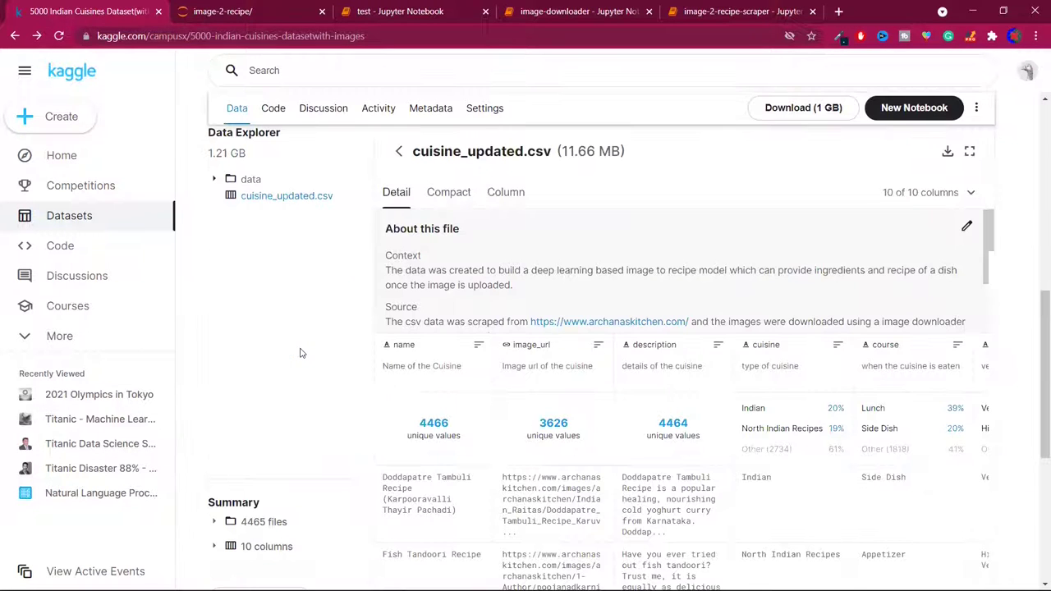
scroll(575, 349, "up", 6)
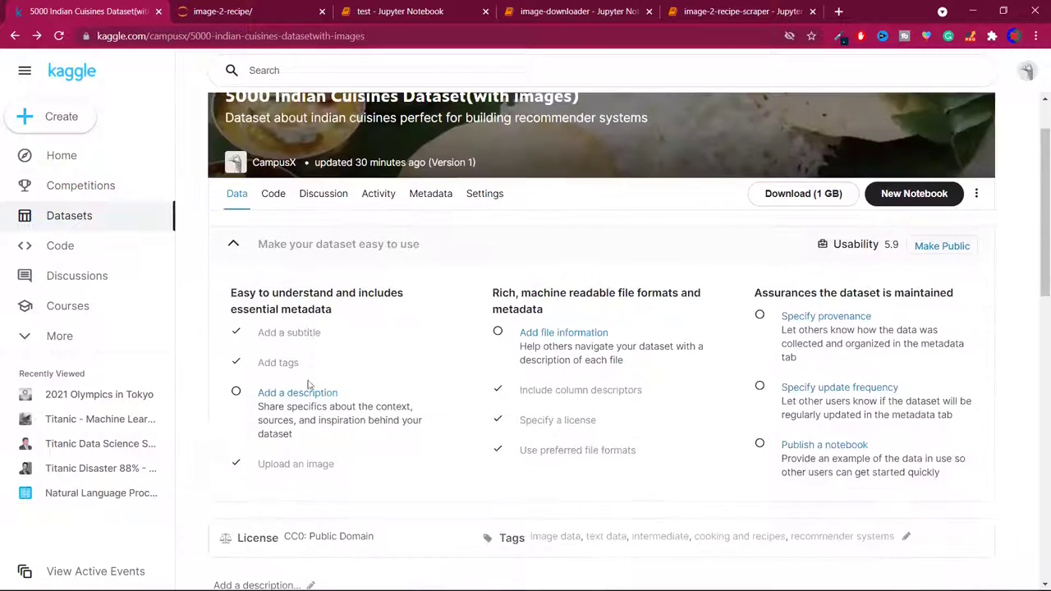
left_click(301, 391)
scroll(301, 387, "up", 5)
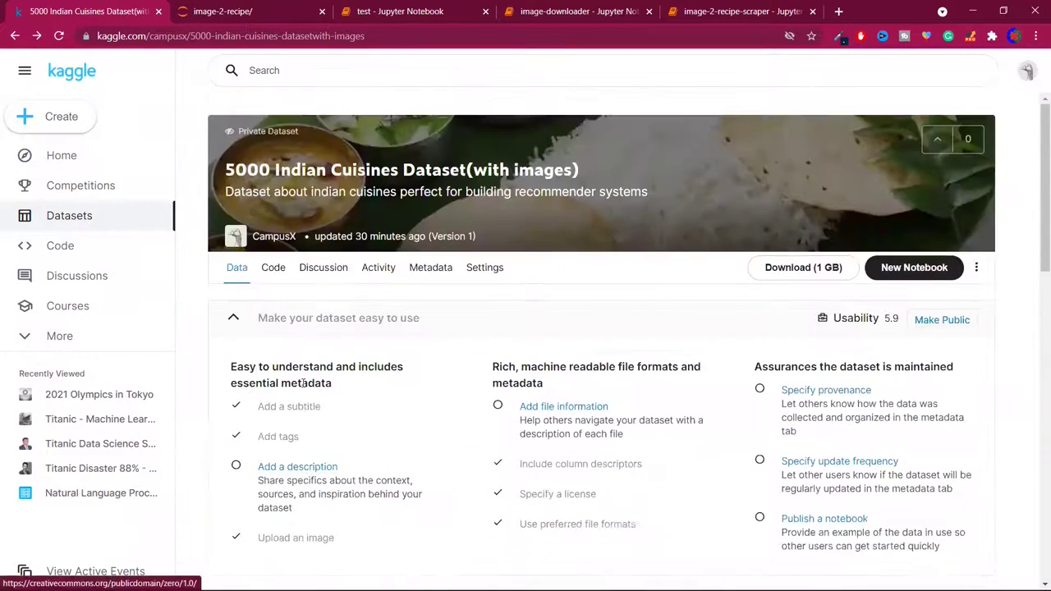
scroll(304, 388, "down", 1)
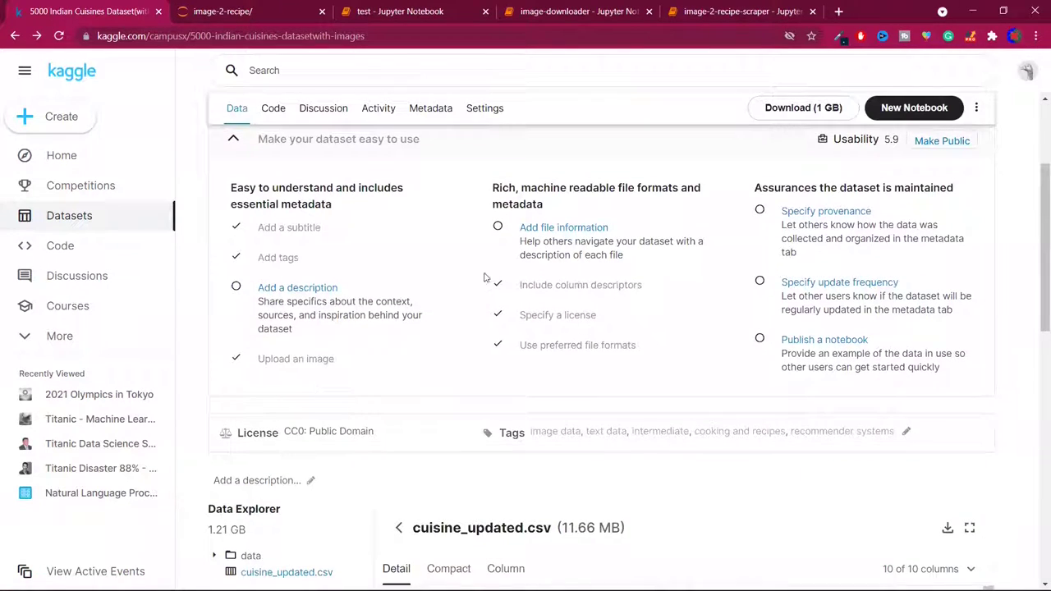
Check the column descriptor and license items in the checklist and follow the "Add file information" item to its target
left_click_drag(520, 286, 629, 285)
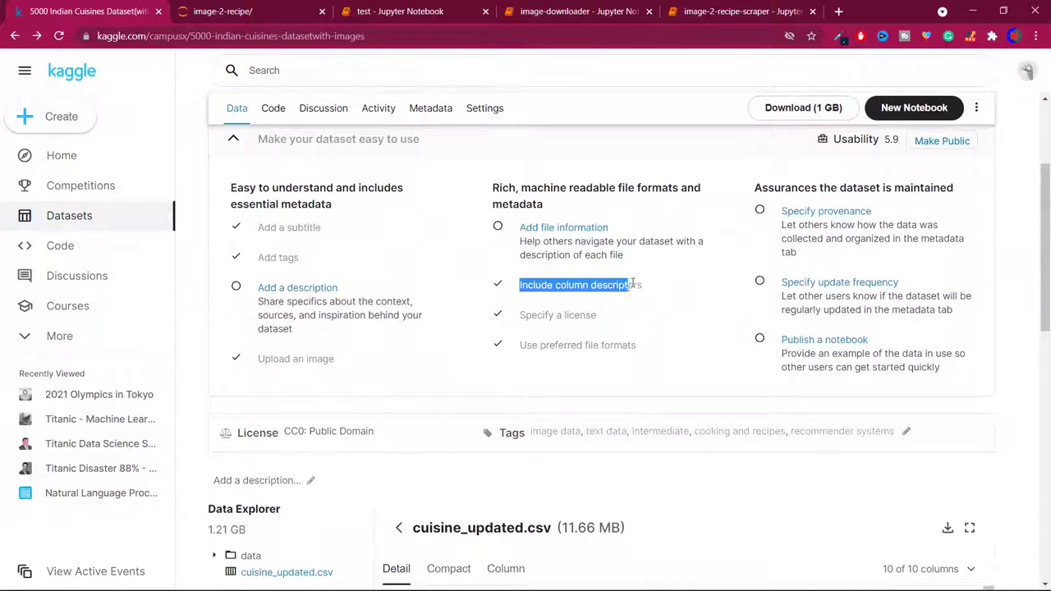
left_click_drag(520, 315, 629, 321)
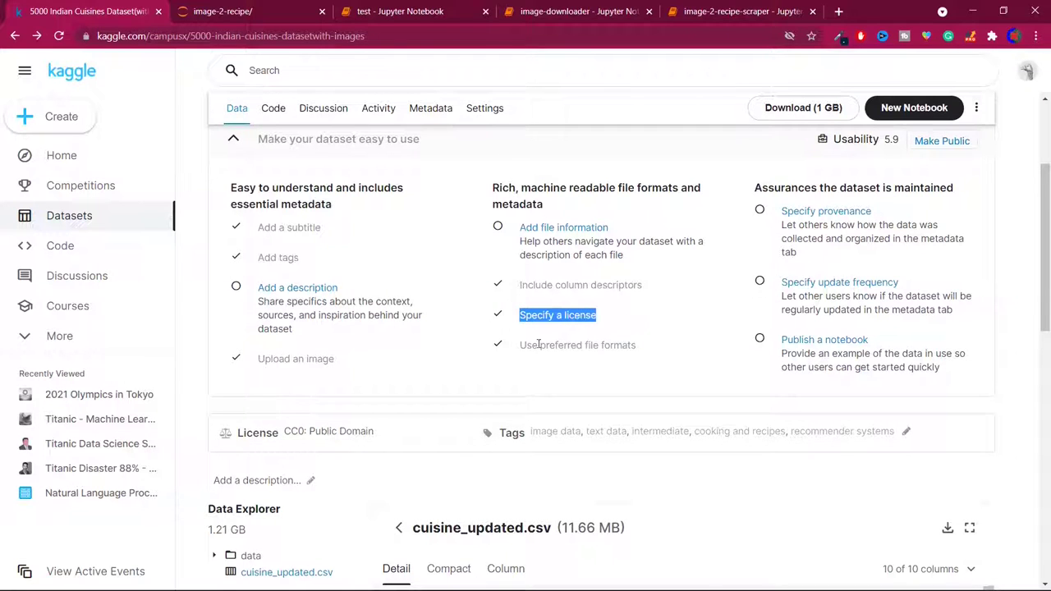
left_click(566, 234)
scroll(567, 234, "down", 5)
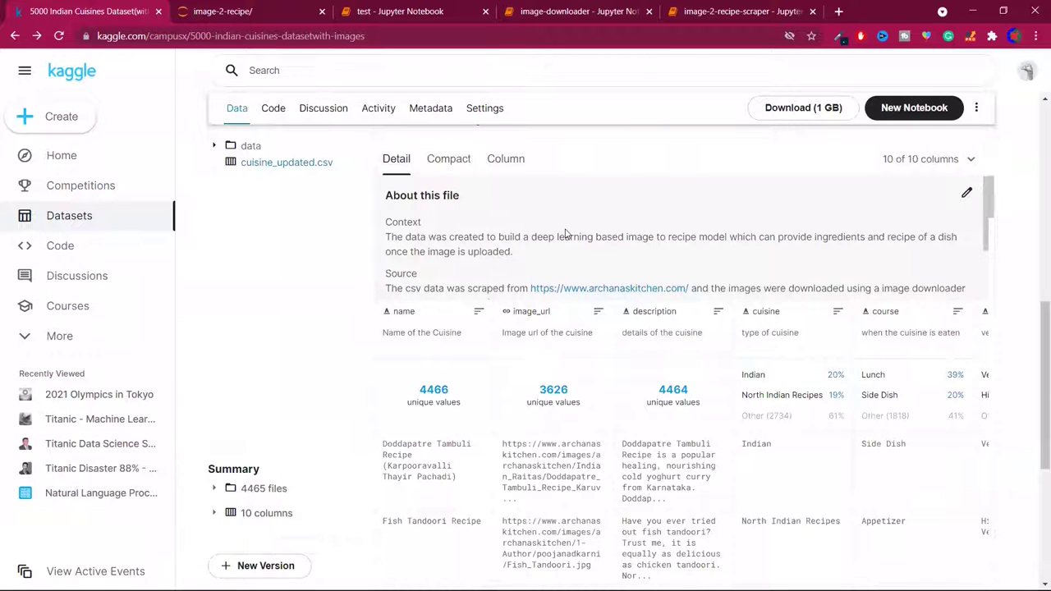
scroll(565, 234, "up", 1)
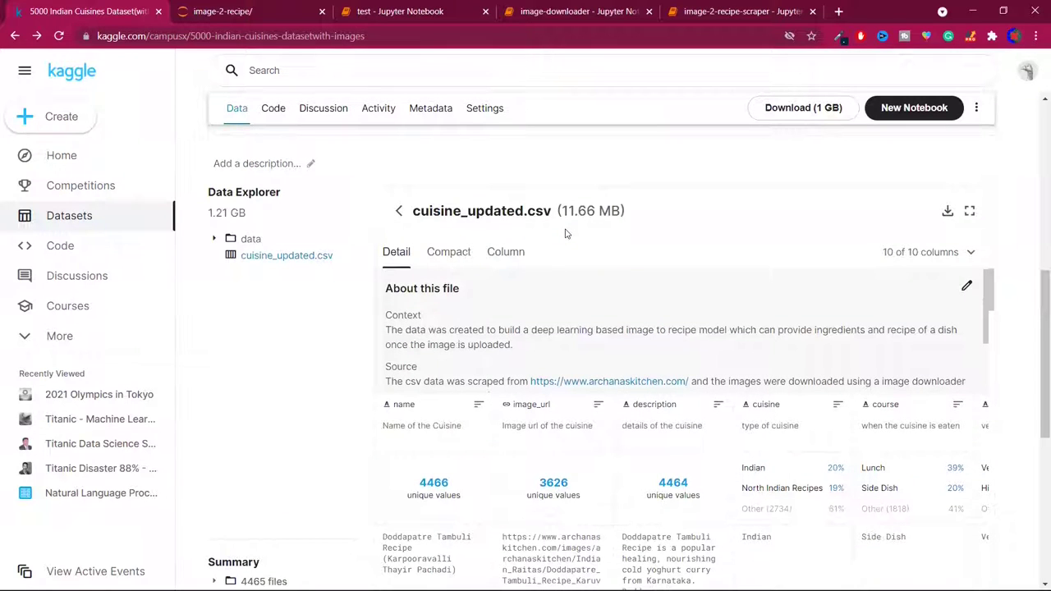
scroll(565, 232, "up", 5)
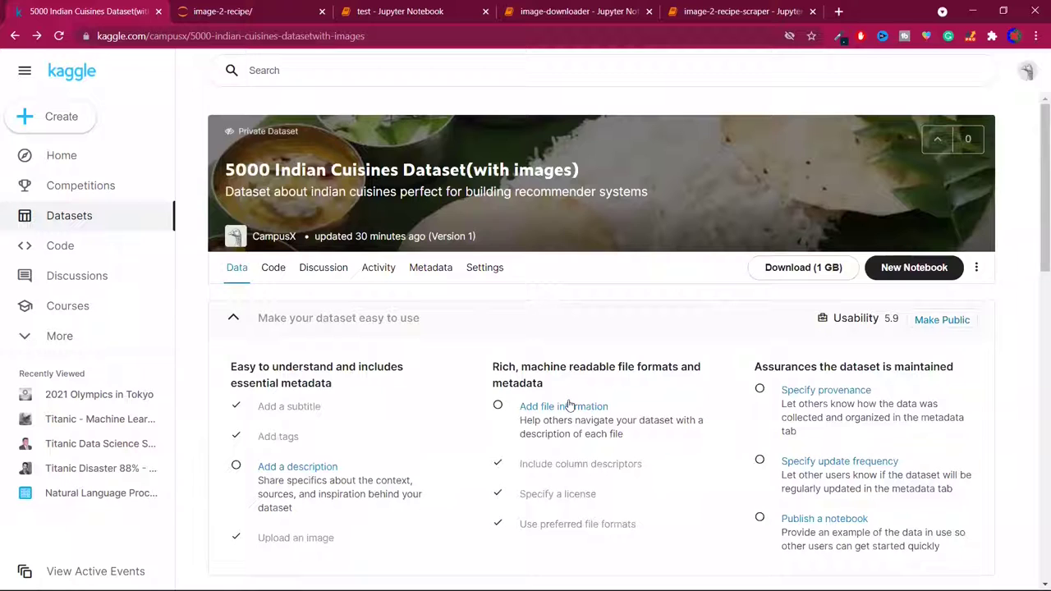
Follow the checklist's "Specify provenance" item and open the dataset's metadata for editing at the Provenance section
scroll(569, 401, "down", 1)
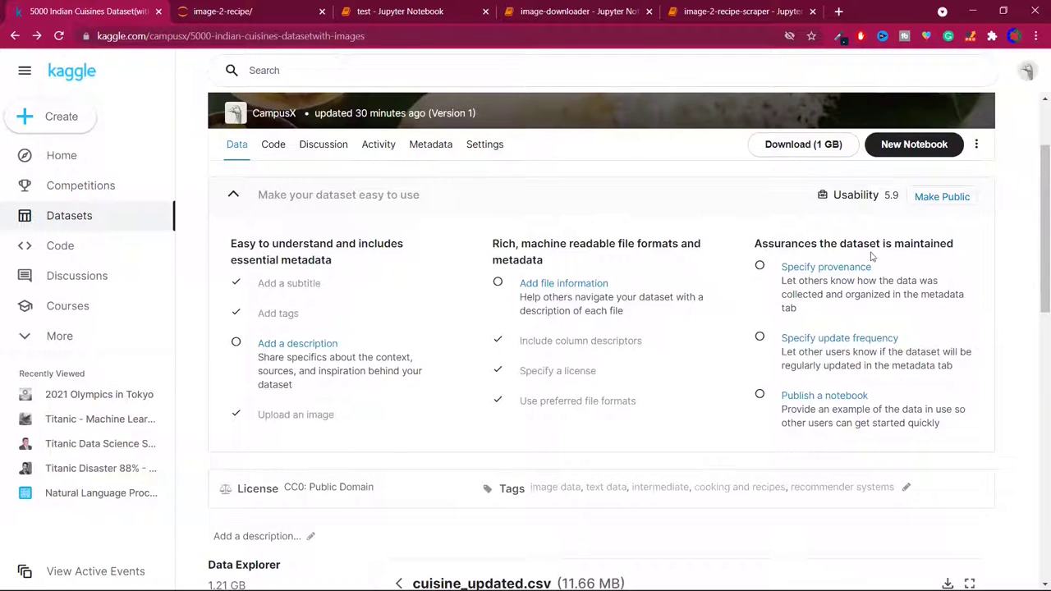
left_click(811, 269)
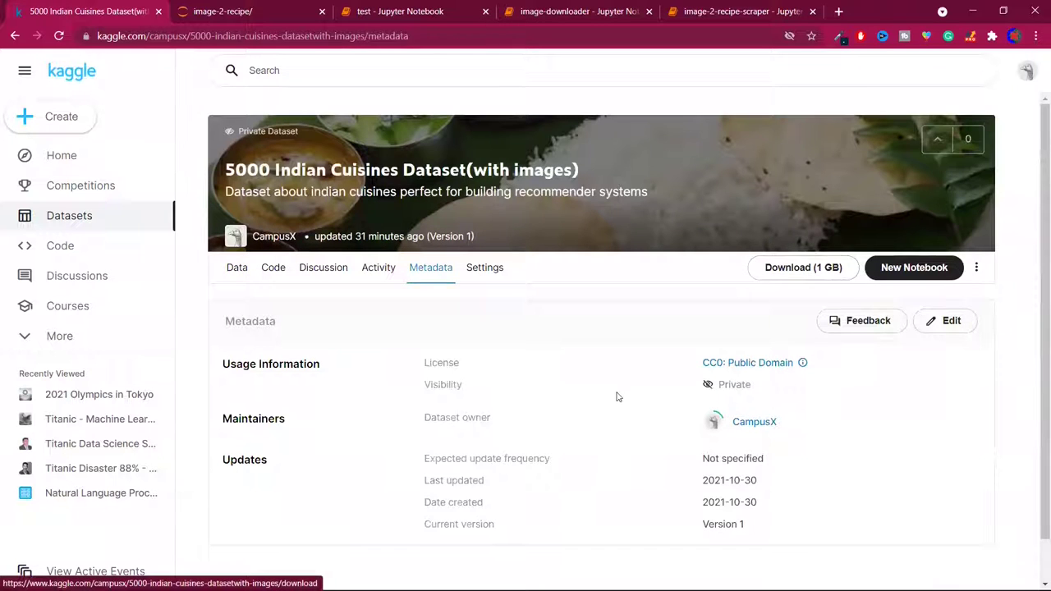
scroll(617, 399, "down", 1)
left_click(930, 280)
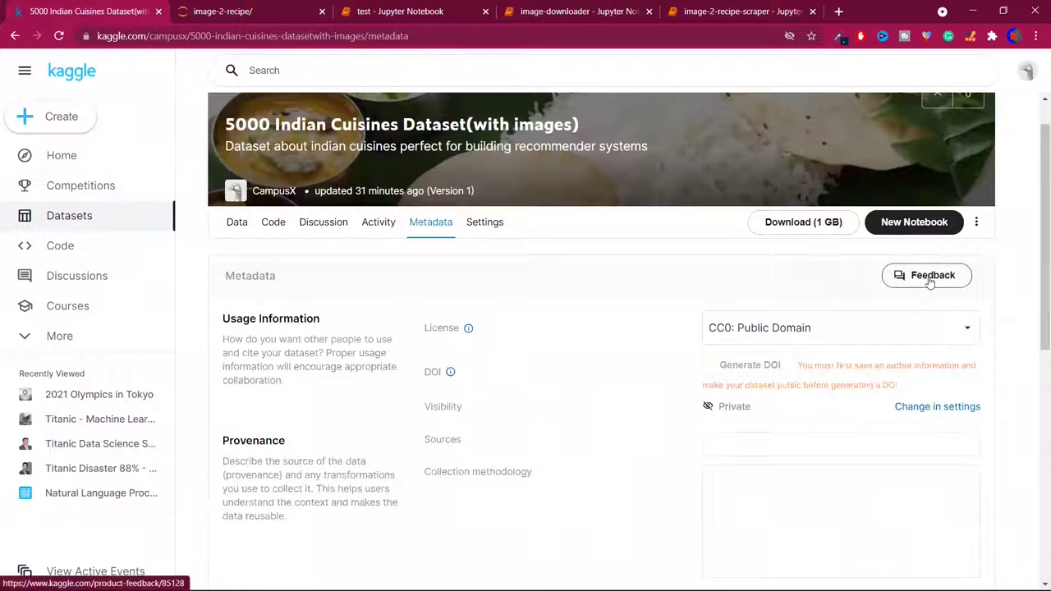
scroll(607, 423, "down", 2)
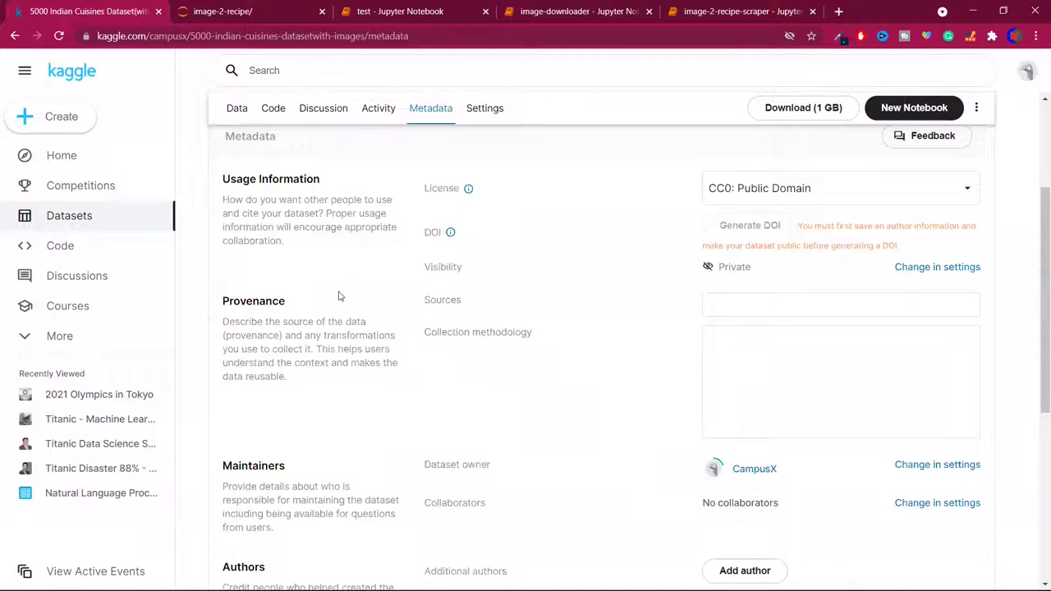
left_click(778, 296)
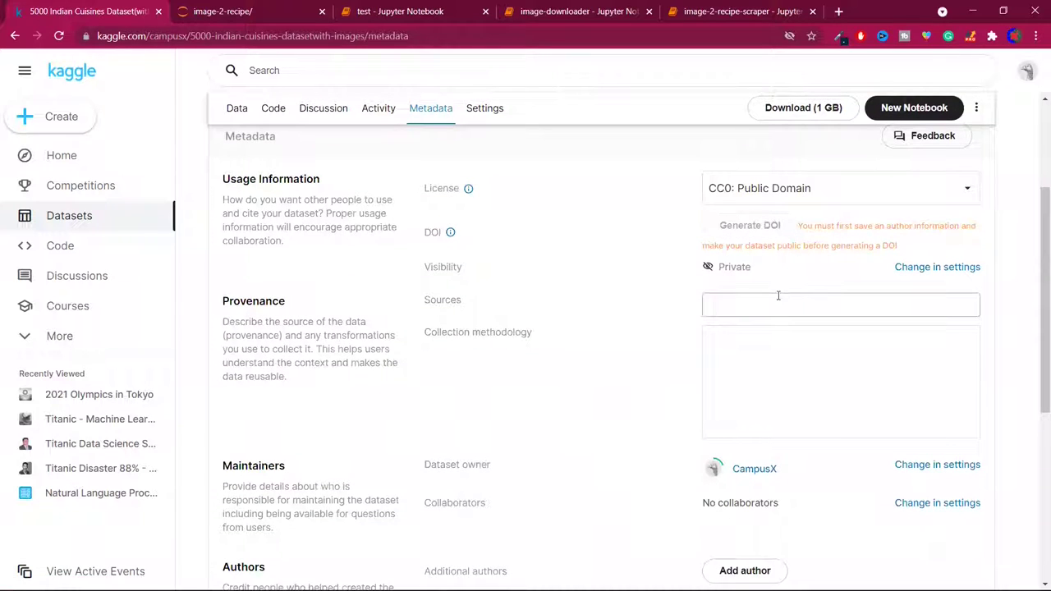
type("htt")
left_click(839, 12)
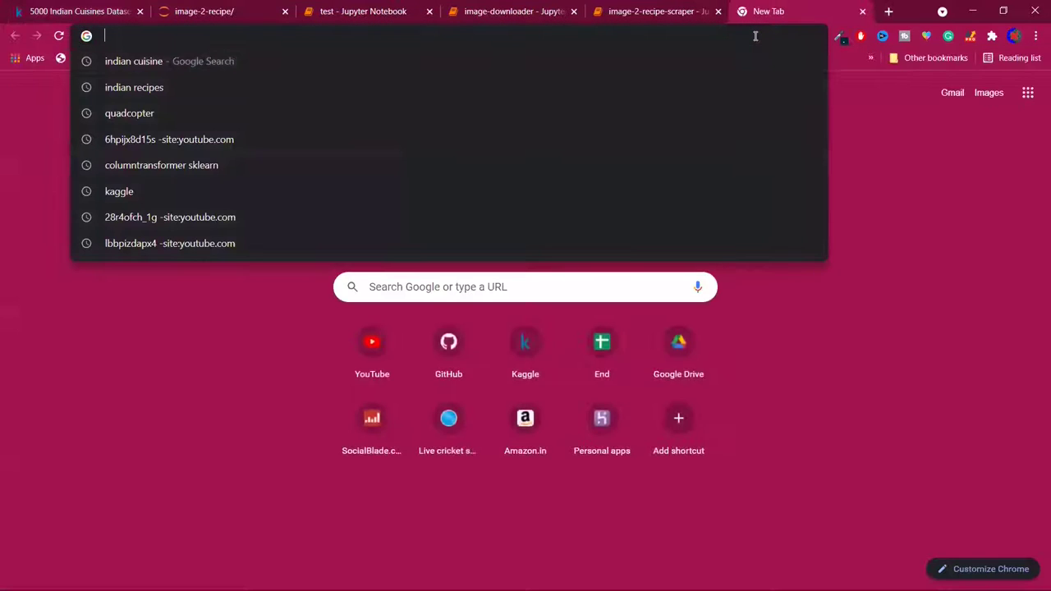
type("arc")
key("Right")
key("BackSpace")
key("BackSpace")
key("BackSpace")
key("BackSpace")
key("BackSpace")
key("BackSpace")
key("BackSpace")
key("BackSpace")
key("BackSpace")
key("BackSpace")
key("BackSpace")
key("BackSpace")
key("BackSpace")
key("BackSpace")
key("BackSpace")
key("BackSpace")
key("BackSpace")
key("BackSpace")
key("BackSpace")
key("BackSpace")
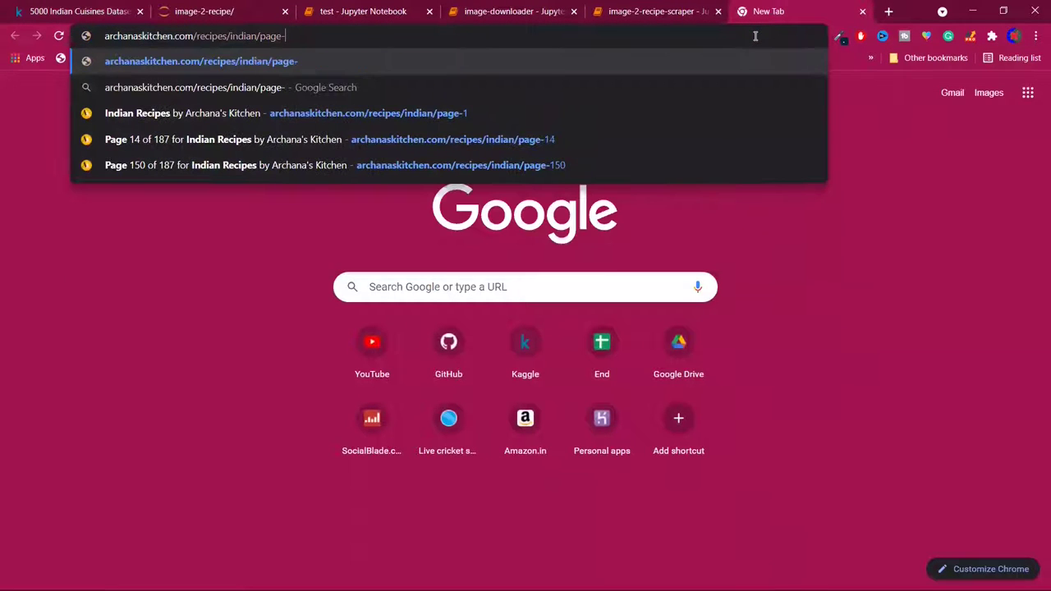
key("BackSpace")
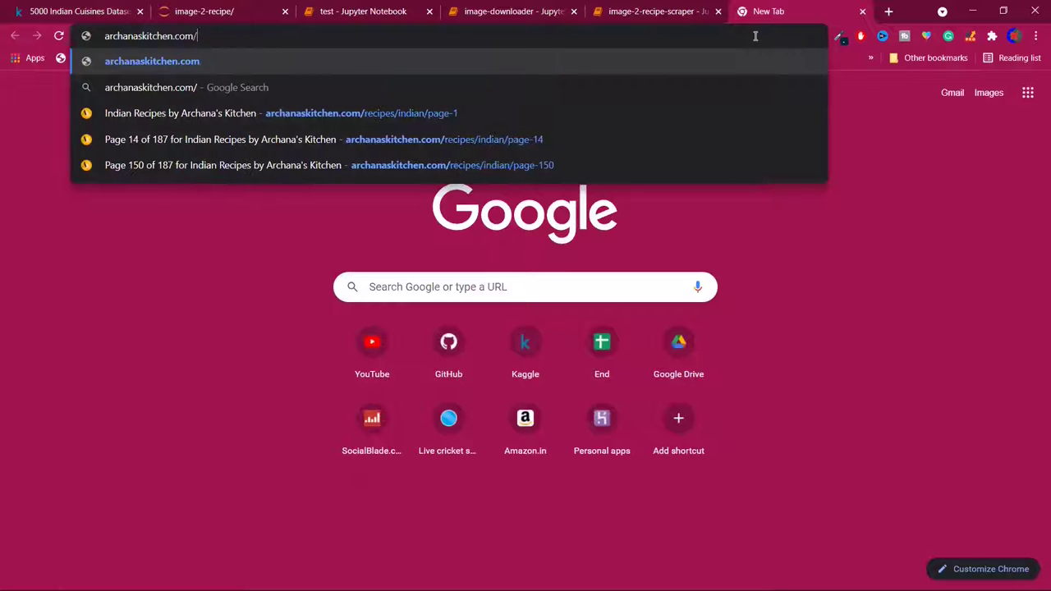
key("ctrl+a")
key("ctrl+c")
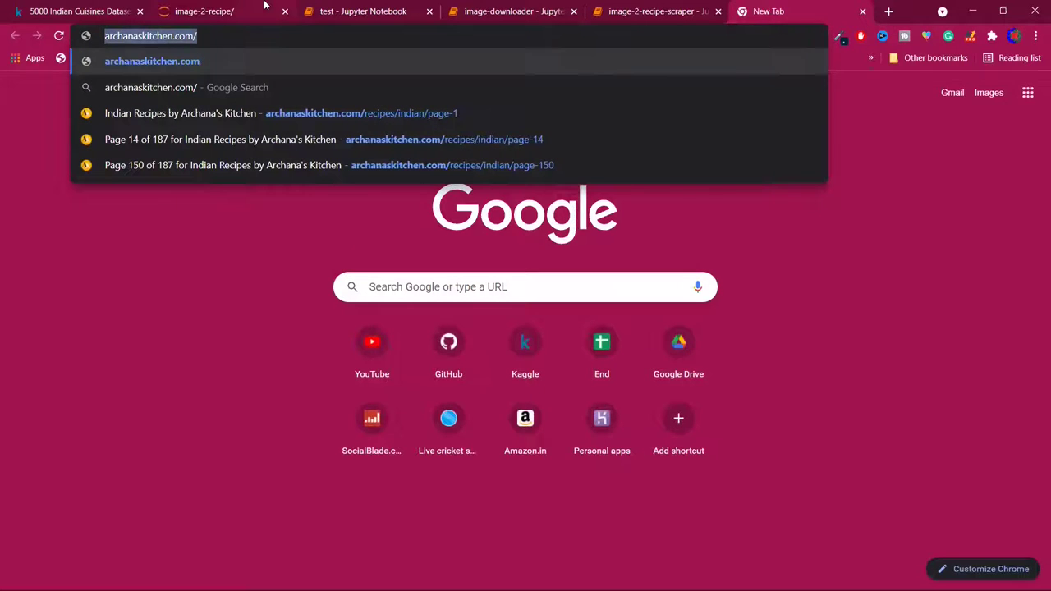
left_click(78, 6)
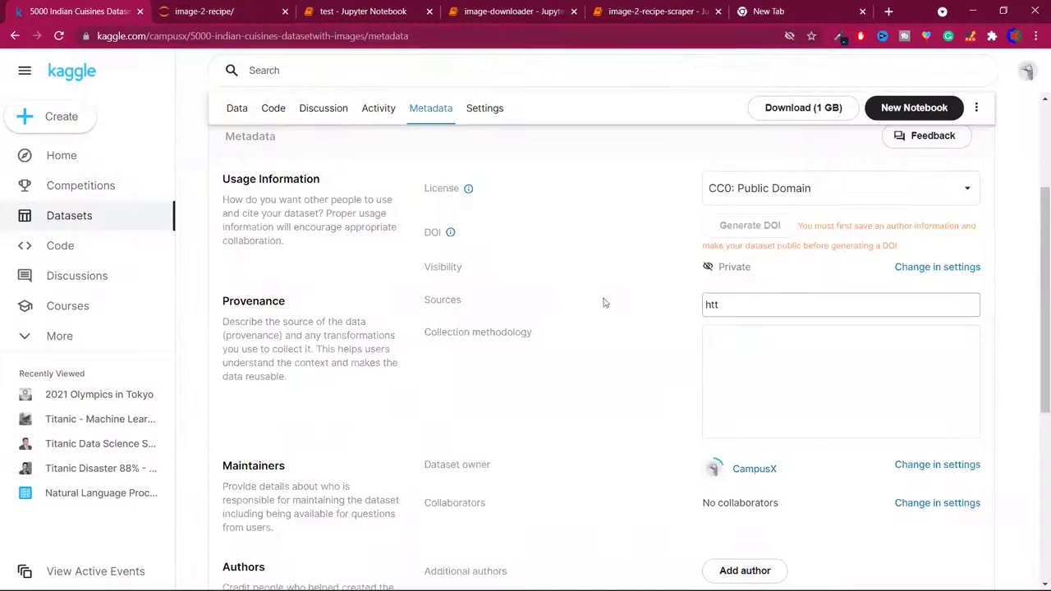
key("ctrl+v")
left_click(729, 341)
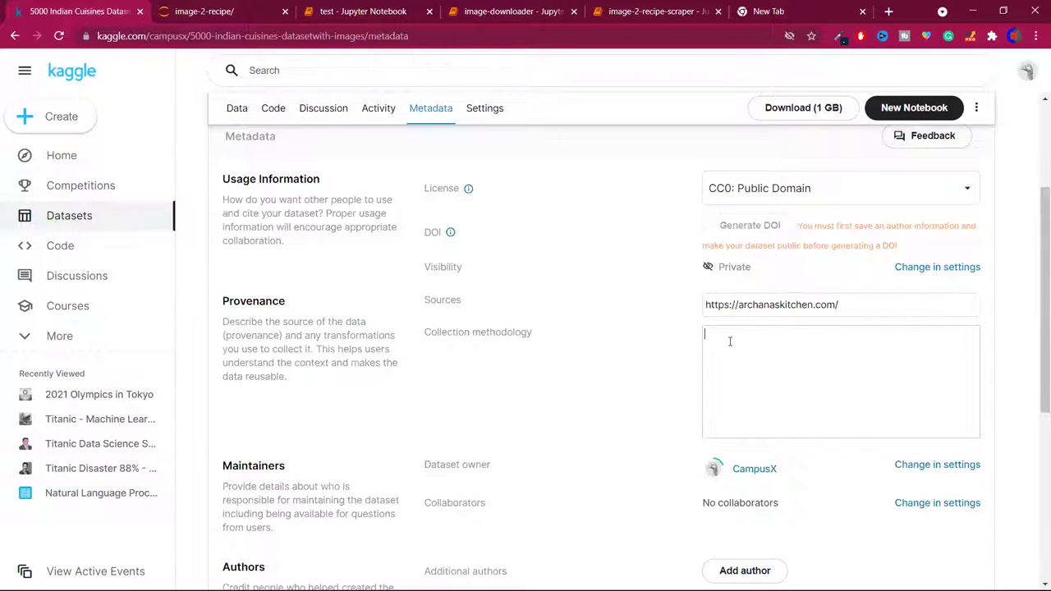
type("Data was web sc")
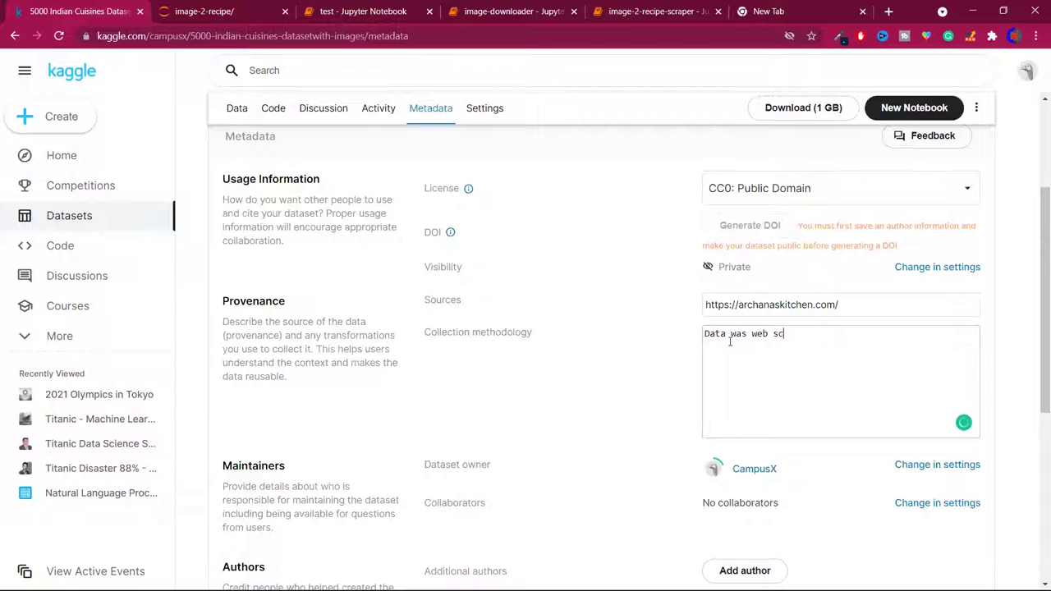
type("rpae")
key("BackSpace")
key("BackSpace")
key("BackSpace")
key("BackSpace")
key("BackSpace")
type("aped from the website")
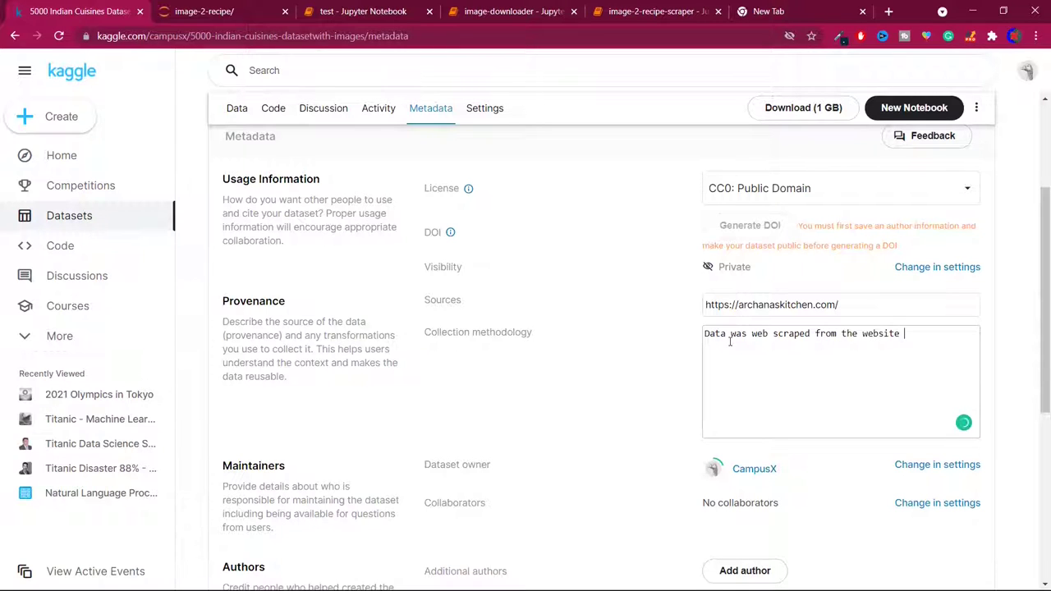
key("ctrl+v")
Set the expected update frequency to Never and save the dataset metadata
scroll(730, 345, "down", 3)
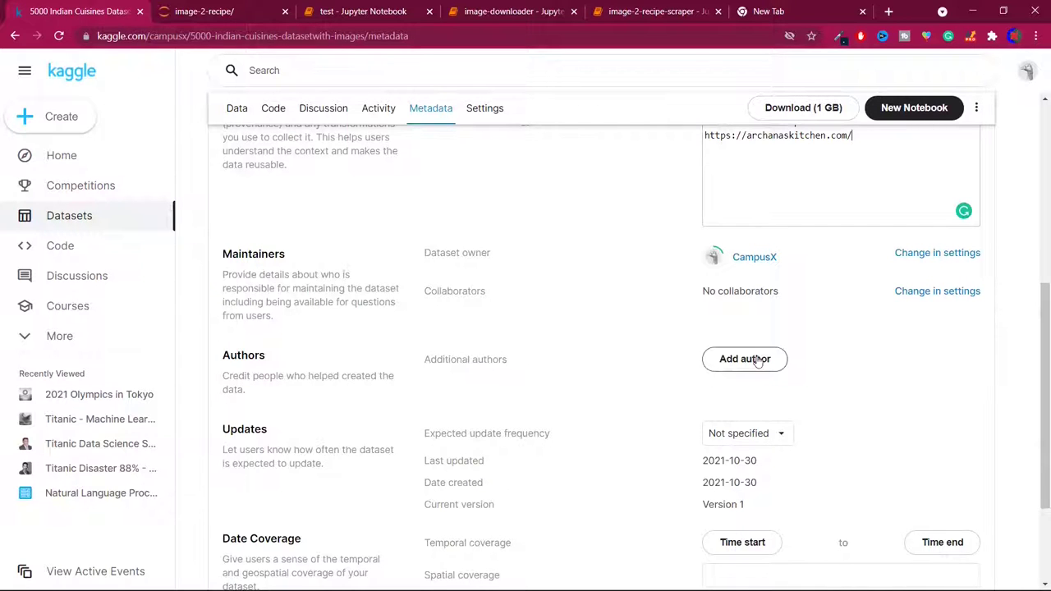
scroll(752, 362, "down", 1)
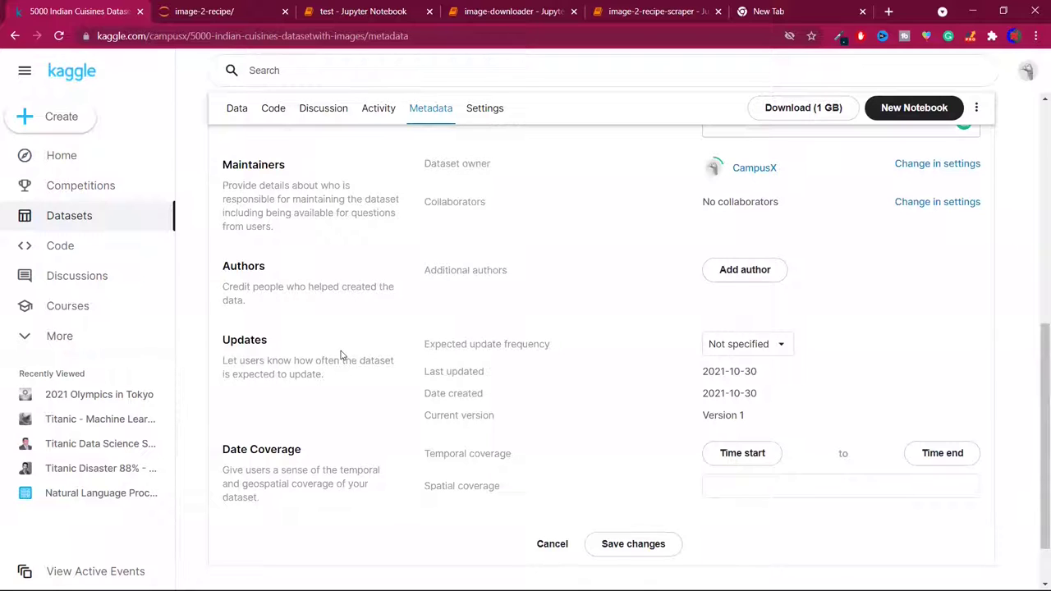
left_click(748, 348)
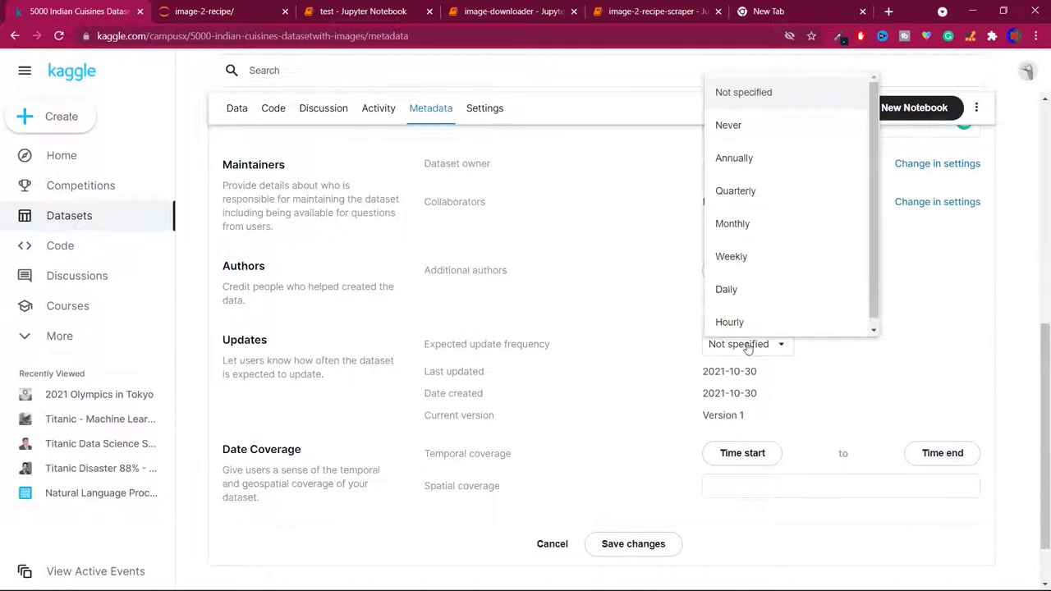
left_click(736, 128)
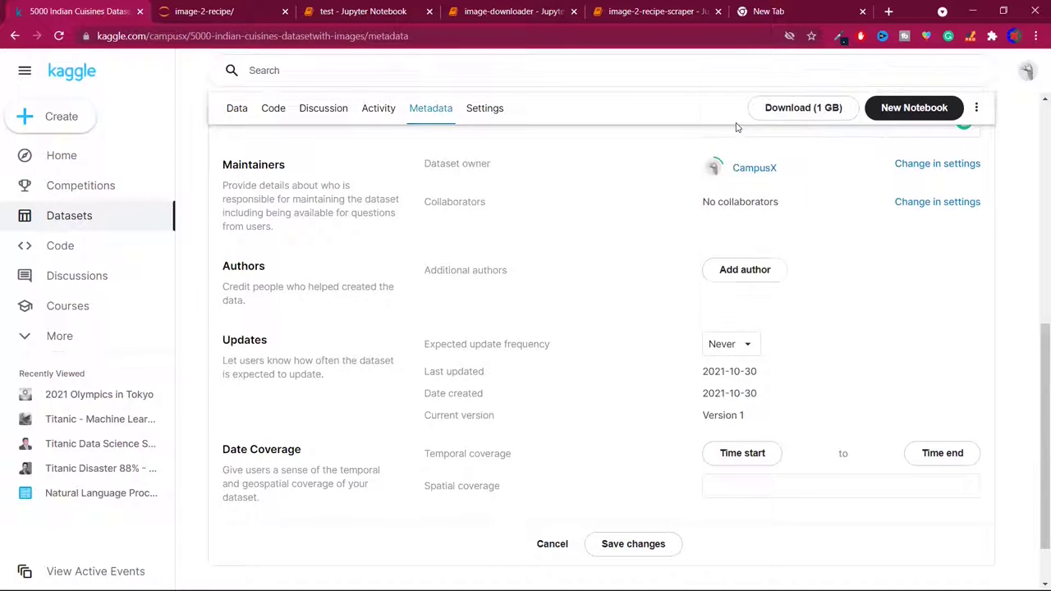
scroll(793, 312, "down", 1)
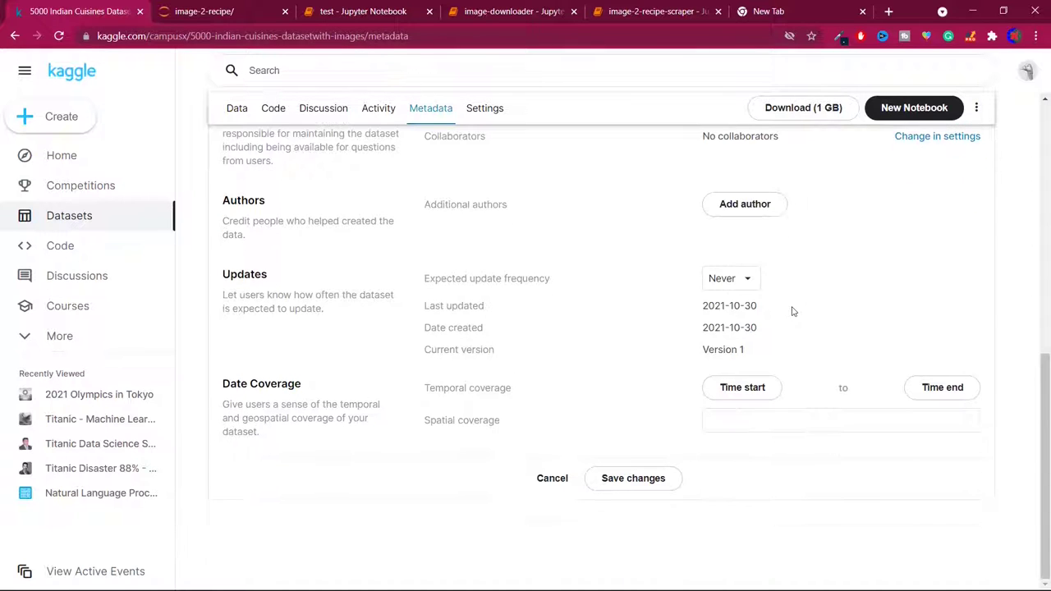
left_click(616, 480)
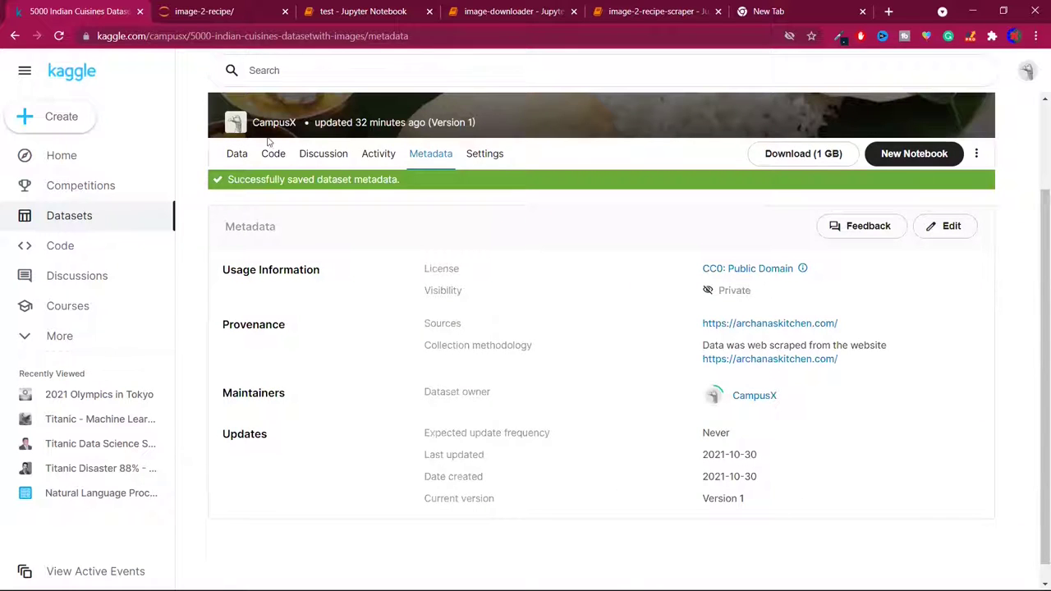
Create a notebook for the dataset from the checklist's "Publish a notebook" item and run its starter cell
left_click(235, 155)
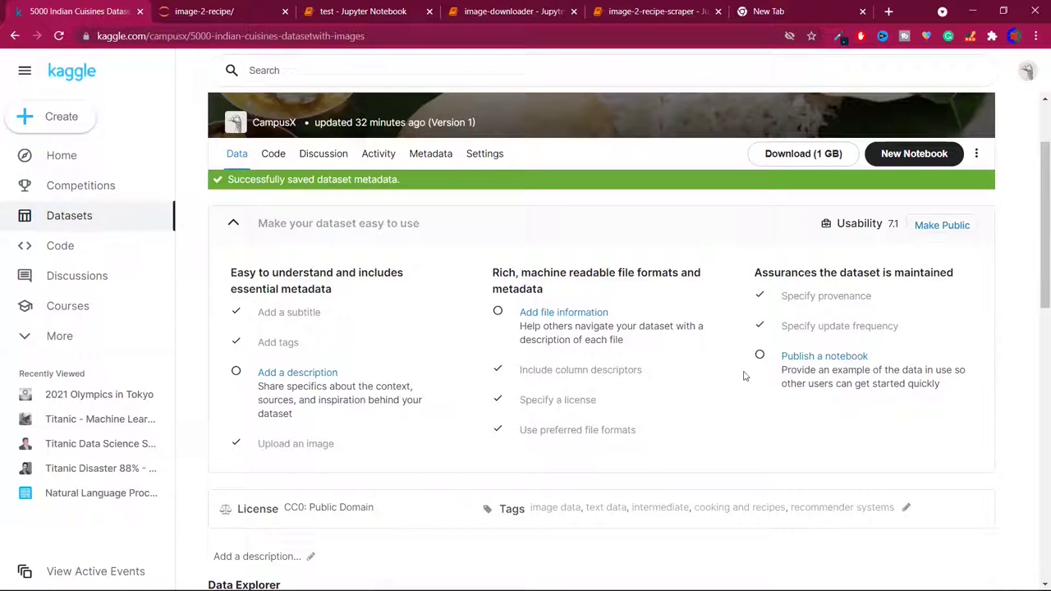
left_click(819, 362)
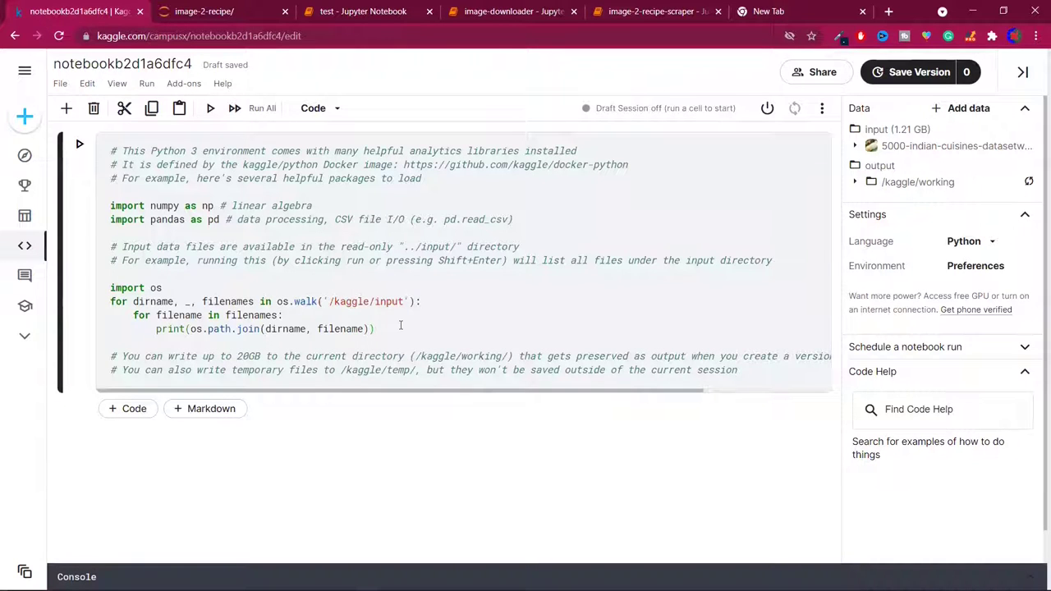
key("shift+Return")
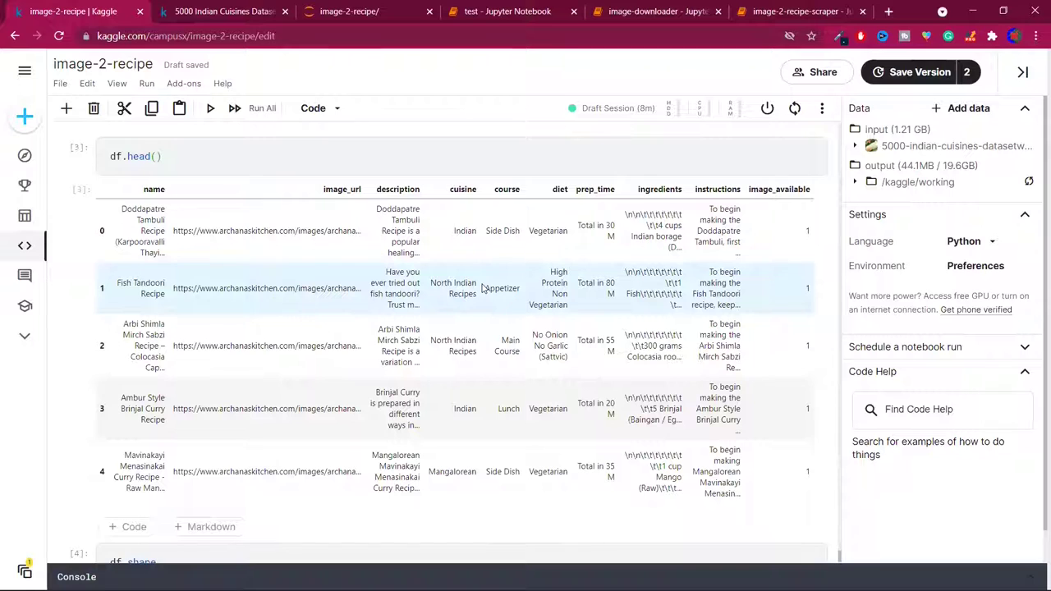
Review the image-2-recipe notebook's df.head() and df.shape outputs and recheck the "Publish a notebook" item in the dataset's usability checklist
scroll(482, 287, "down", 2)
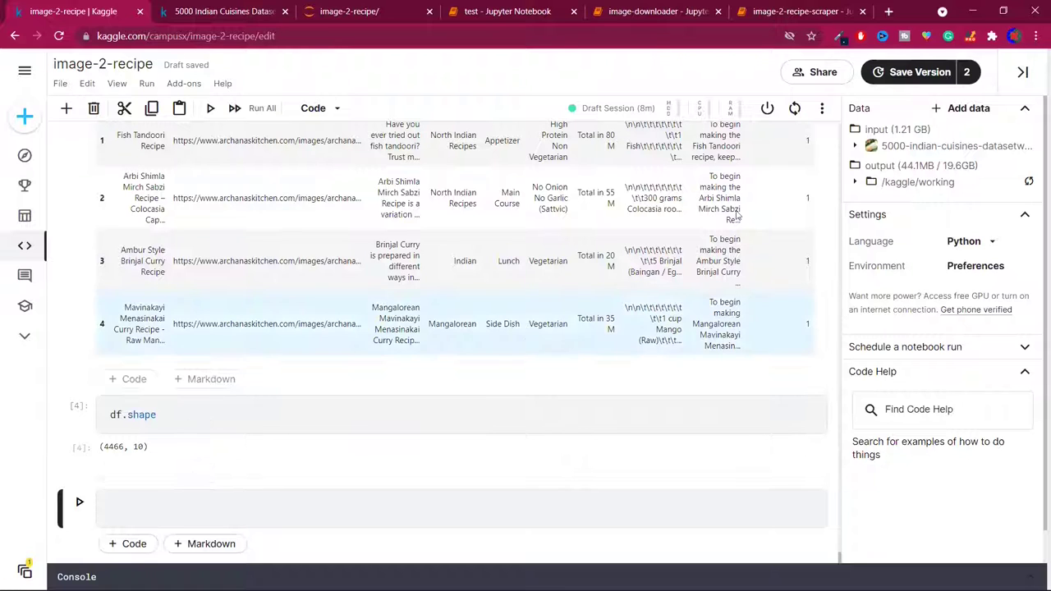
left_click(242, 8)
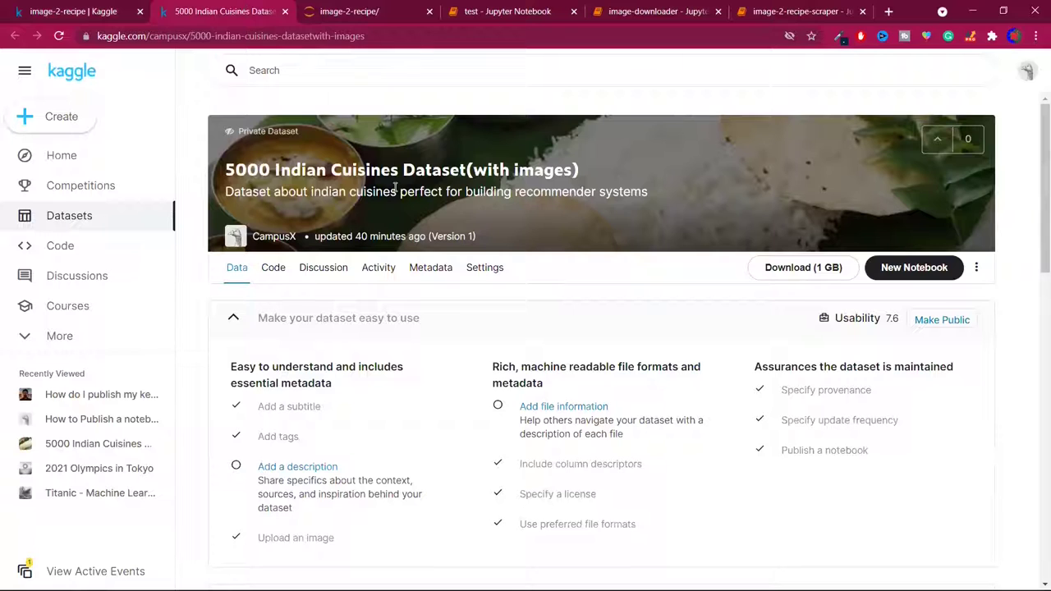
scroll(397, 188, "down", 1)
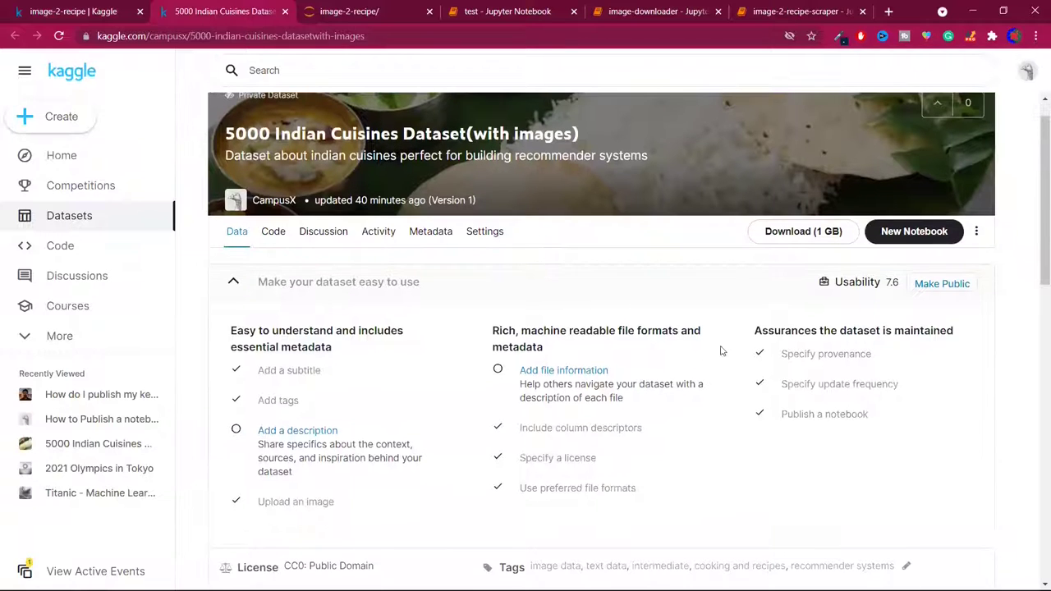
left_click_drag(782, 413, 895, 421)
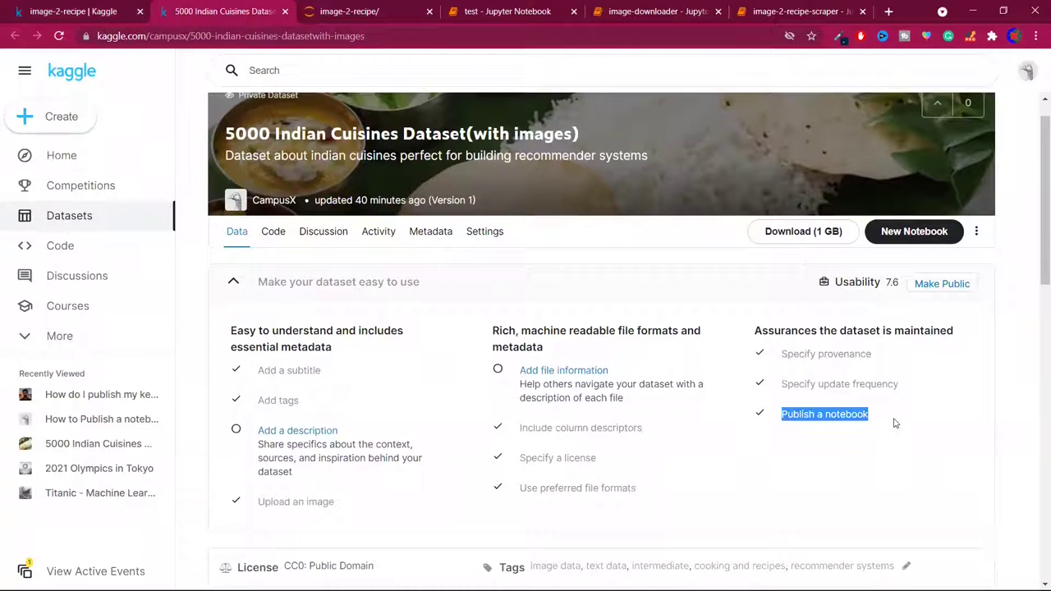
left_click(777, 454)
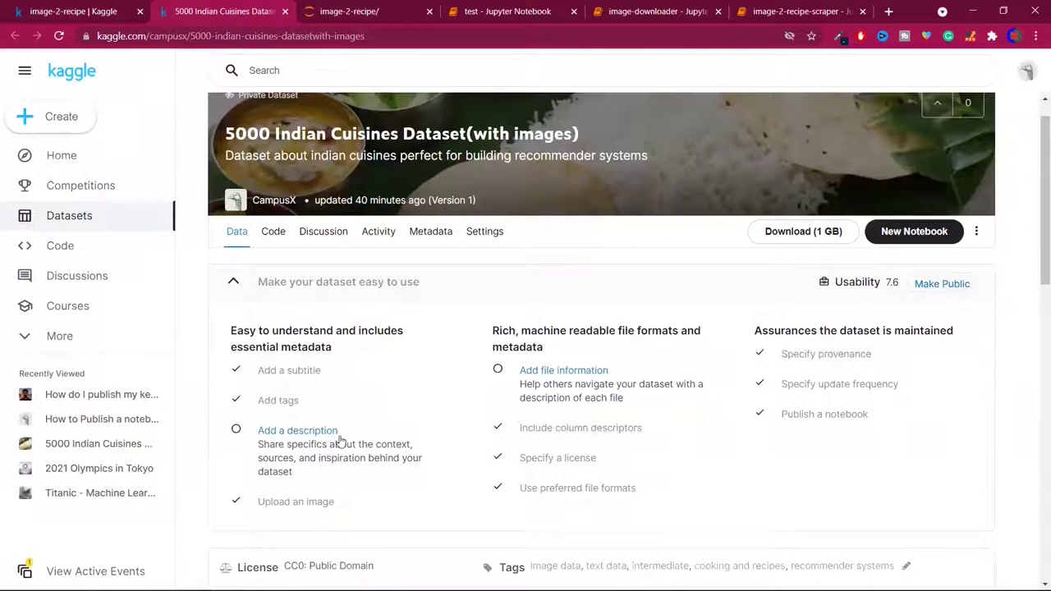
Make the dataset public and copy its page address
left_click(939, 286)
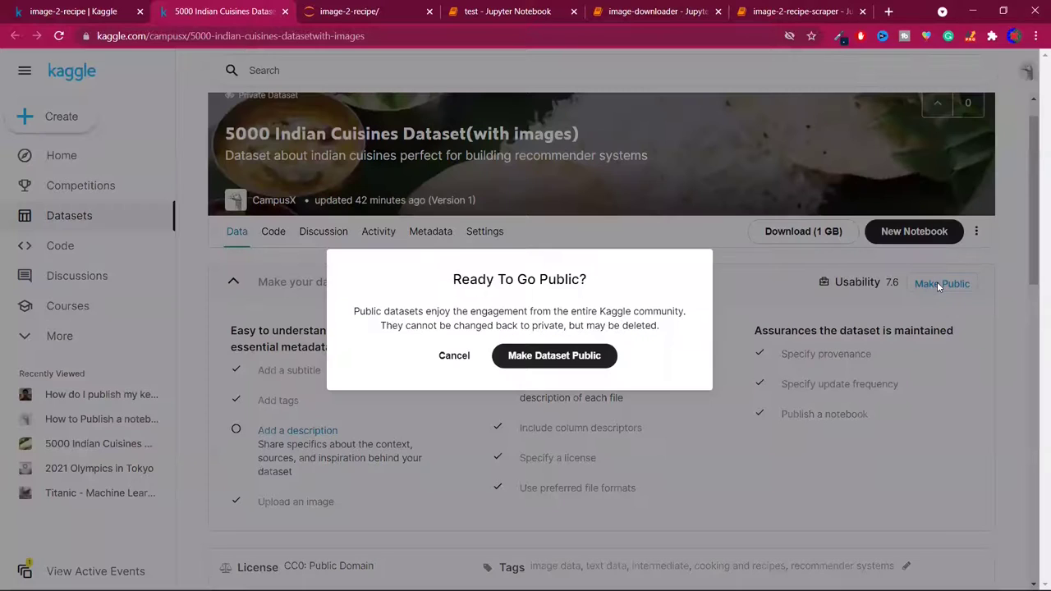
left_click(555, 358)
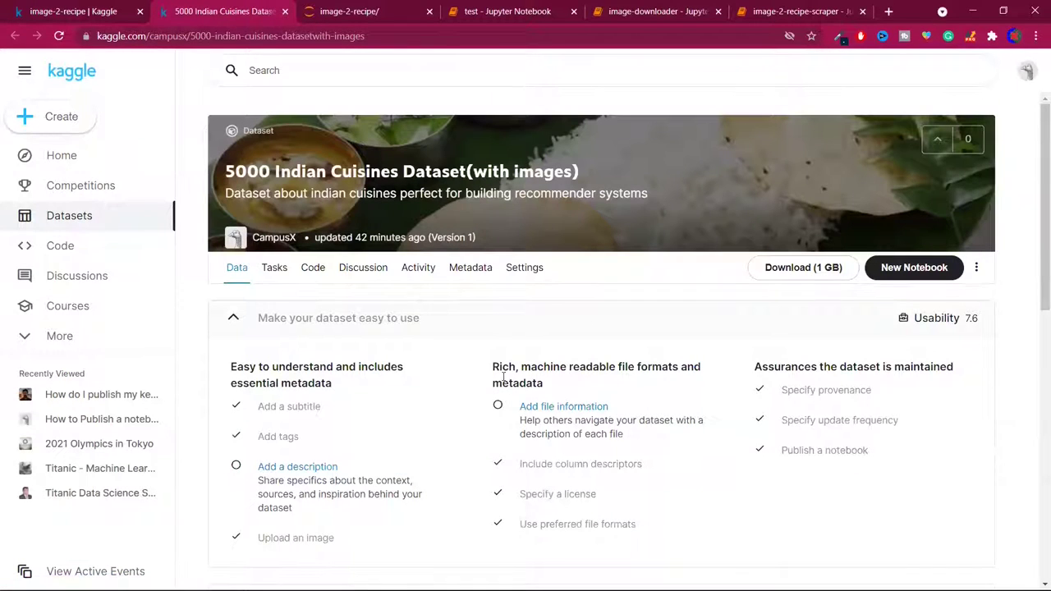
left_click(383, 32)
key("ctrl+c")
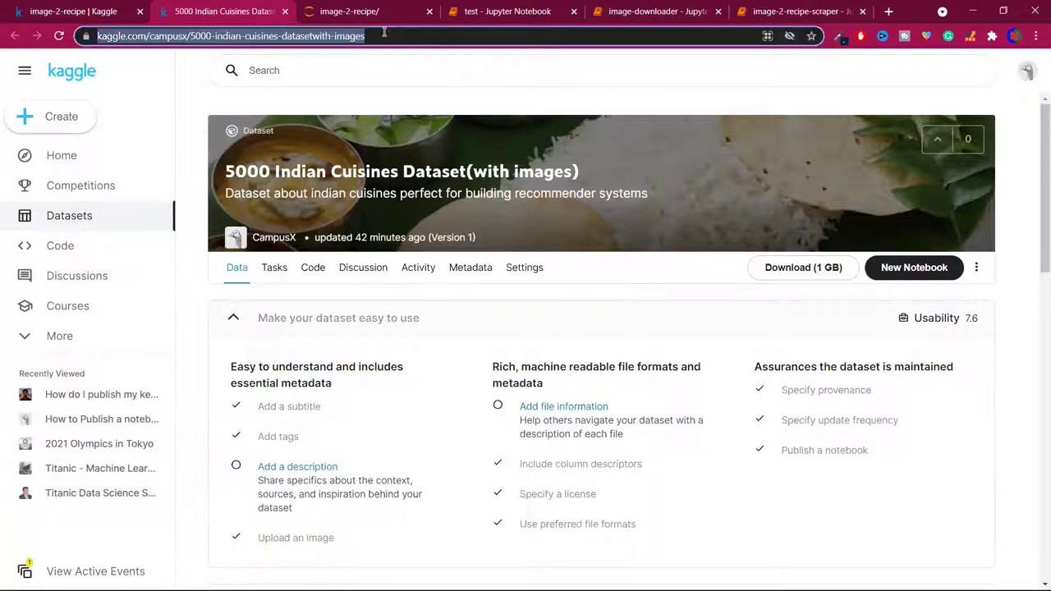
Open the copied dataset address in an incognito window, look through the public page and return to the owner's usability checklist
left_click(1036, 36)
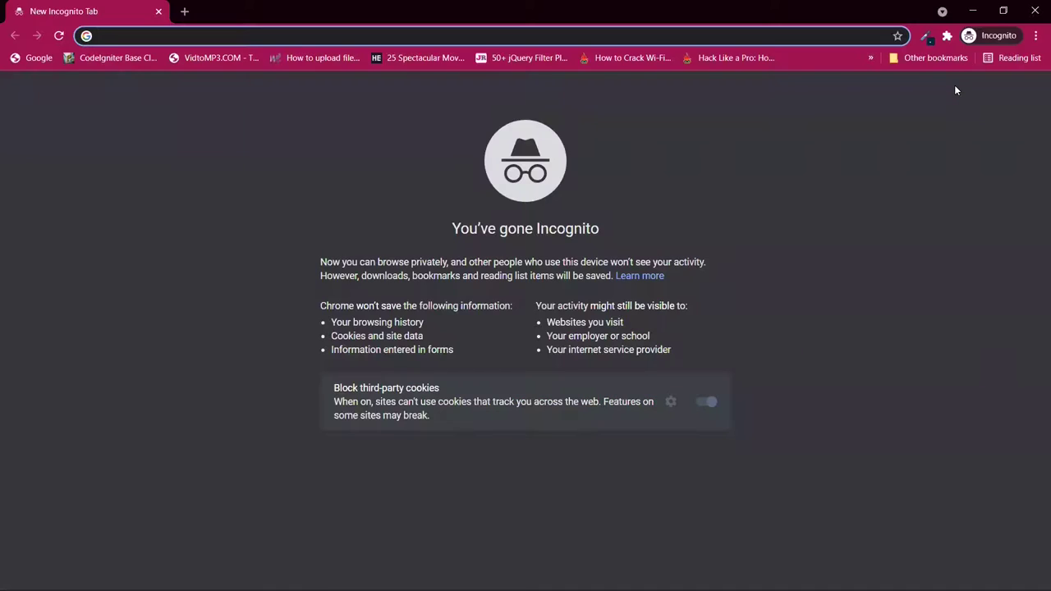
key("ctrl+v")
key("Return")
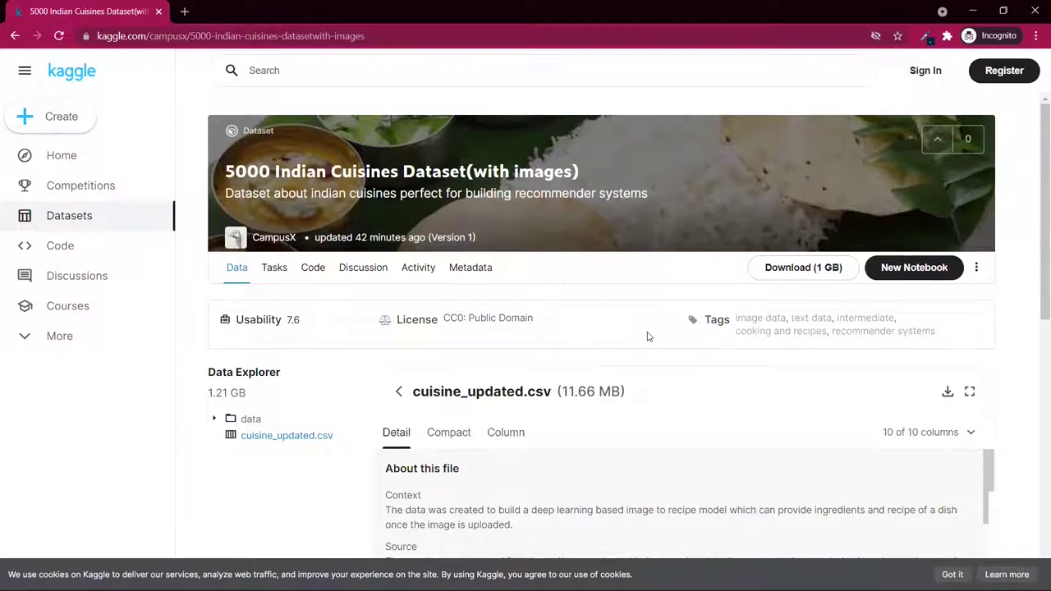
scroll(647, 336, "down", 2)
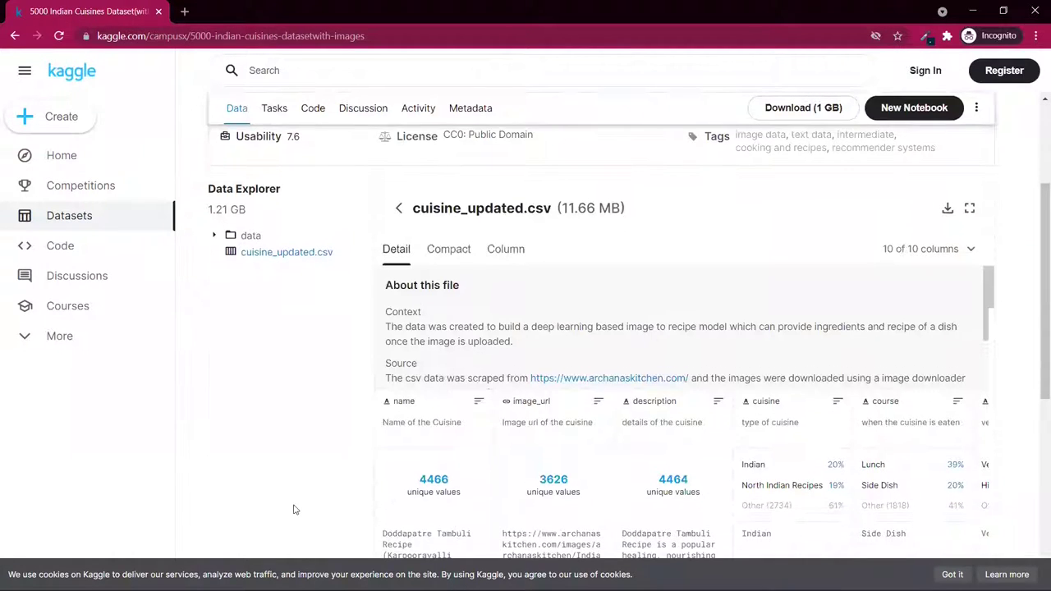
scroll(295, 510, "down", 5)
scroll(293, 504, "up", 7)
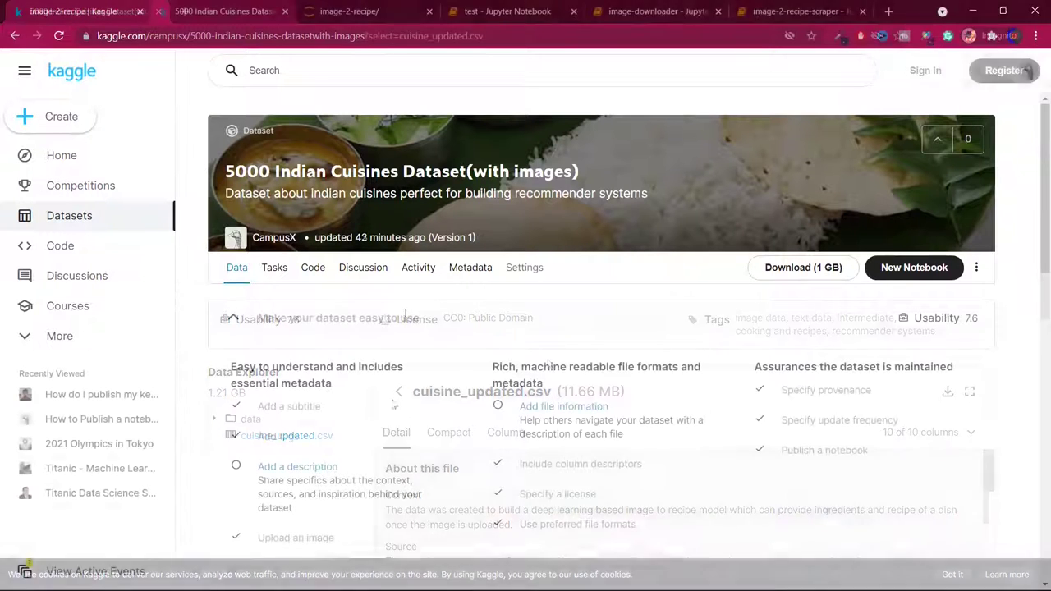
scroll(441, 348, "down", 1)
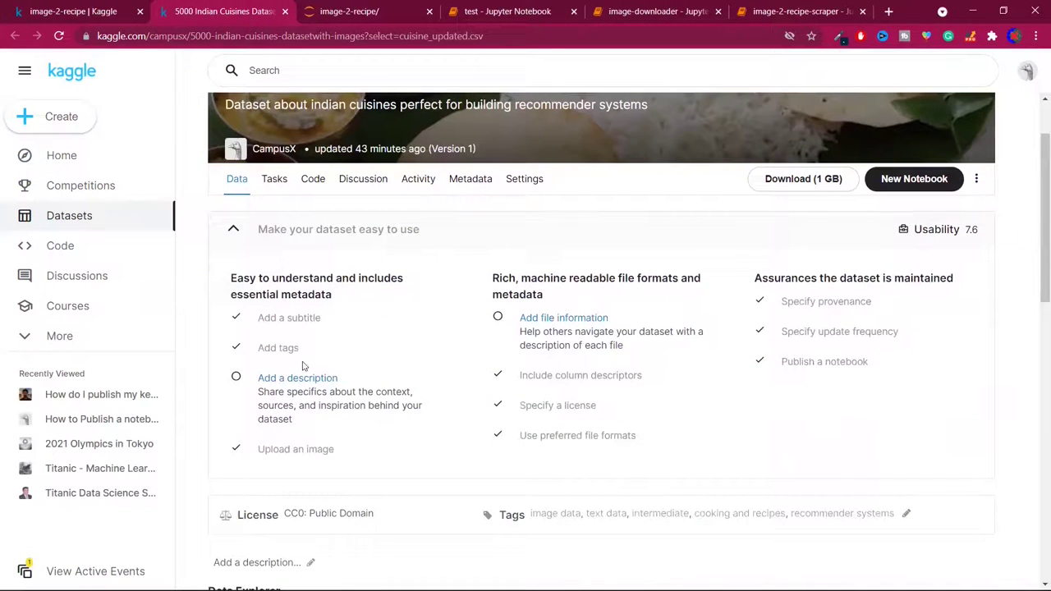
Add the description "This directory contains images of 4500 cuisines in jpg format" to the top-level data directory and reload the dataset page
scroll(290, 379, "down", 5)
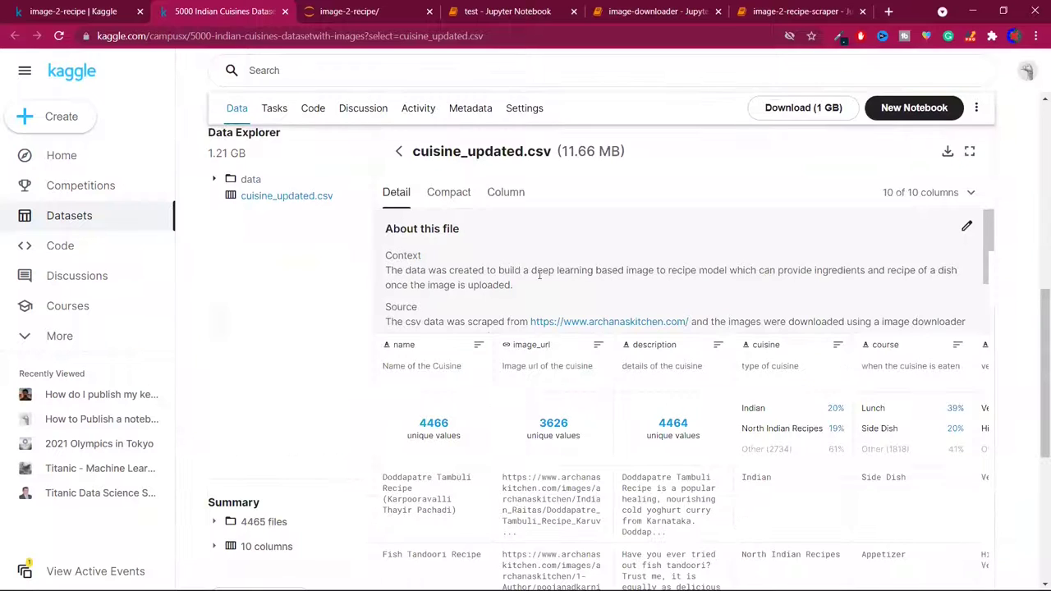
left_click(251, 180)
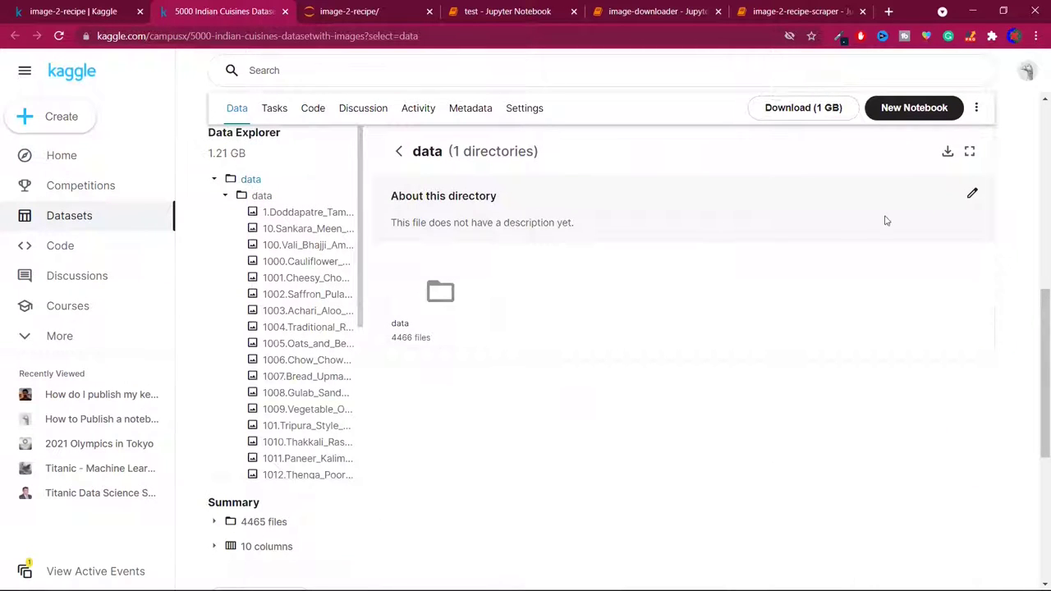
left_click(973, 193)
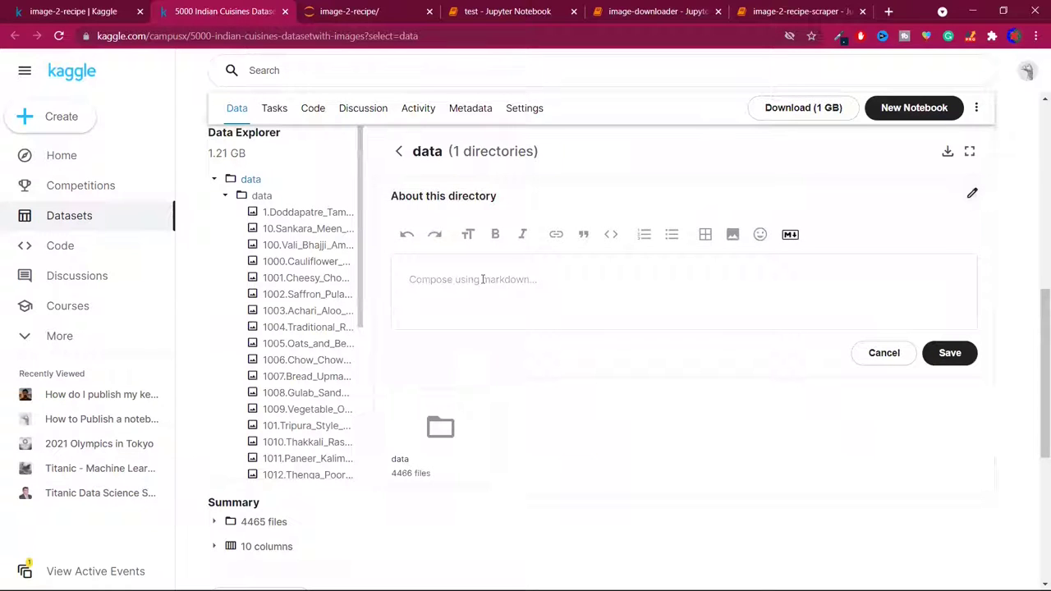
type("This directory contains images of 4500 cuisines in jpg format")
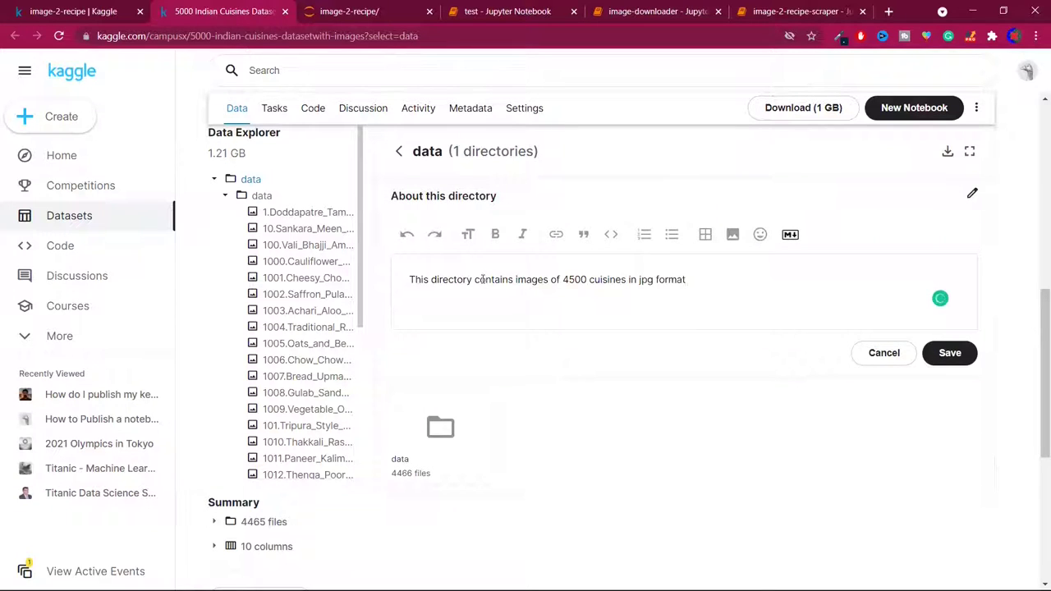
left_click(952, 354)
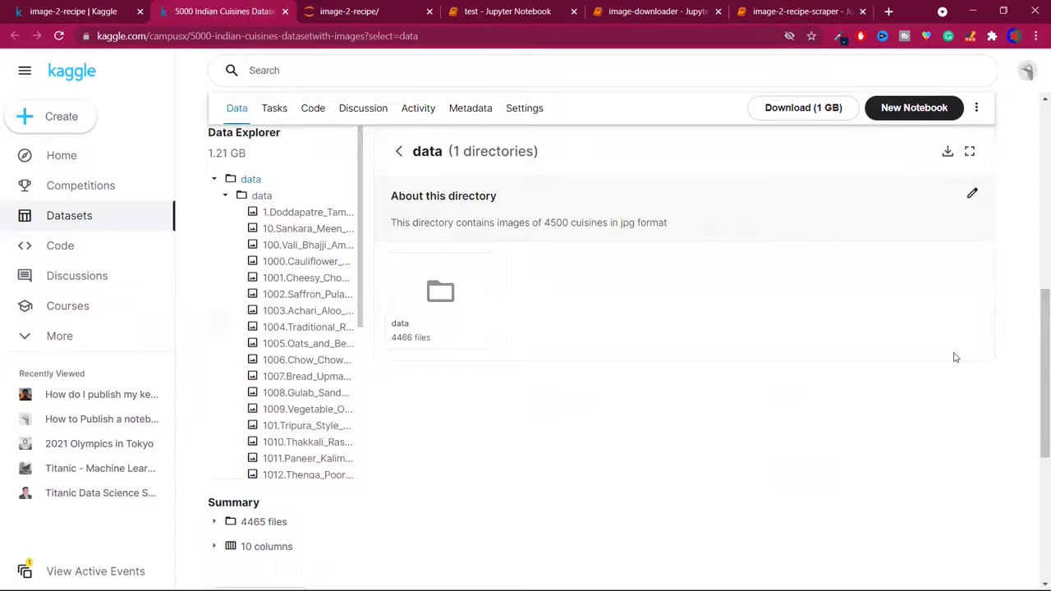
scroll(596, 347, "up", 10)
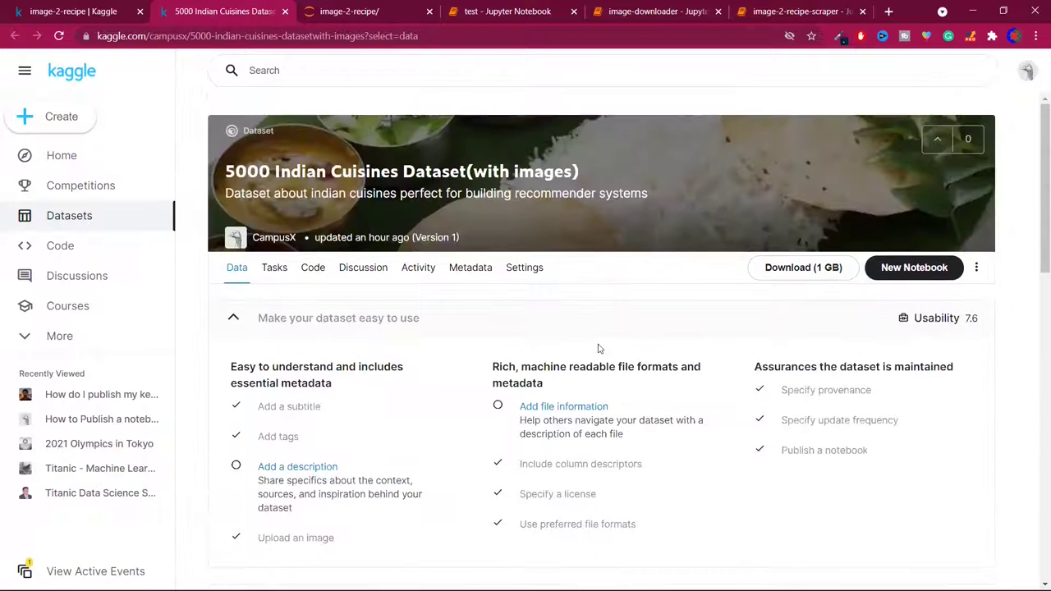
left_click(60, 36)
Fill the dataset description with the image-to-recipe context, column list, archanaskitchen.com source and acknowledgement, campusx-official/image-2-recipe-data-collector GitHub link and recommender-system inspiration
scroll(576, 271, "down", 1)
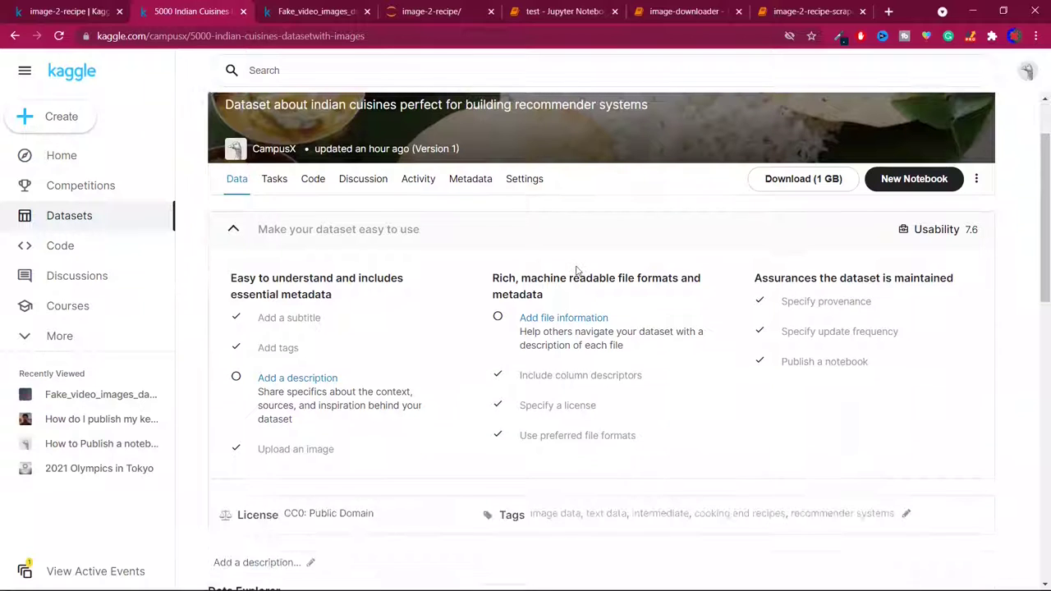
scroll(293, 383, "down", 5)
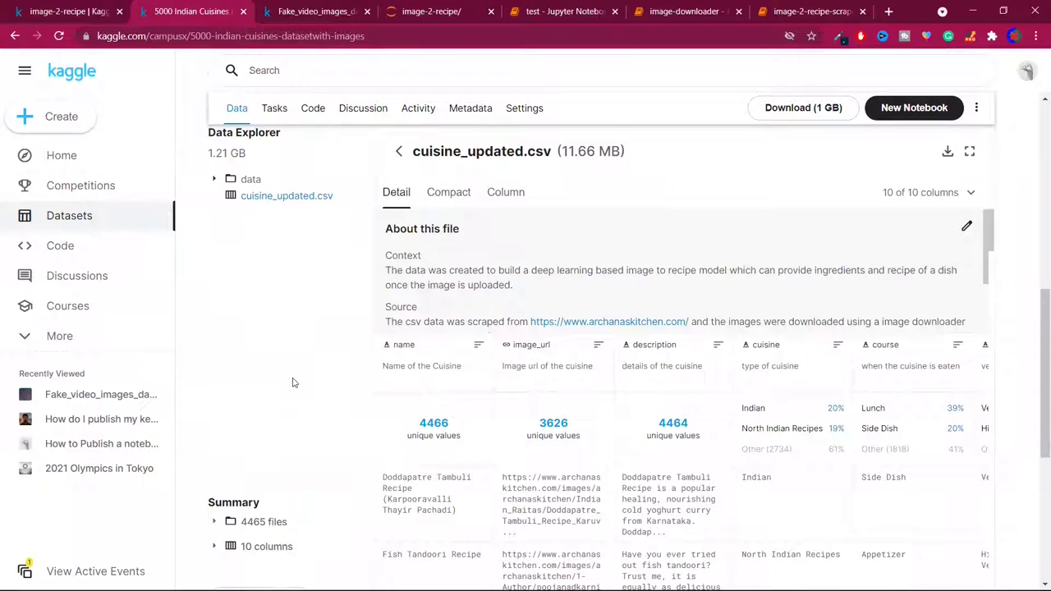
scroll(293, 382, "up", 6)
scroll(275, 470, "down", 6)
scroll(642, 294, "up", 2)
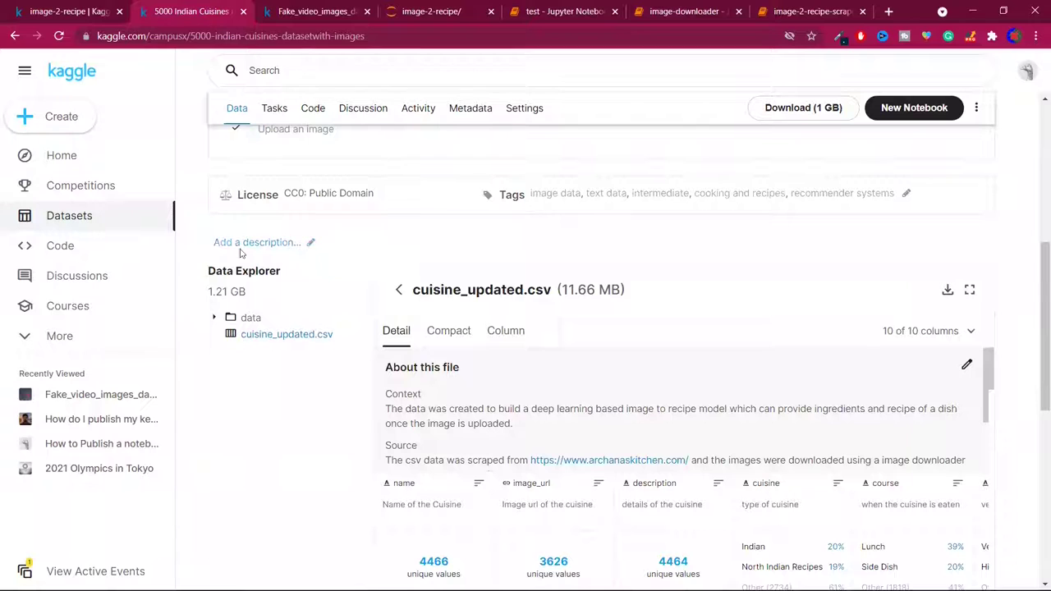
left_click(311, 245)
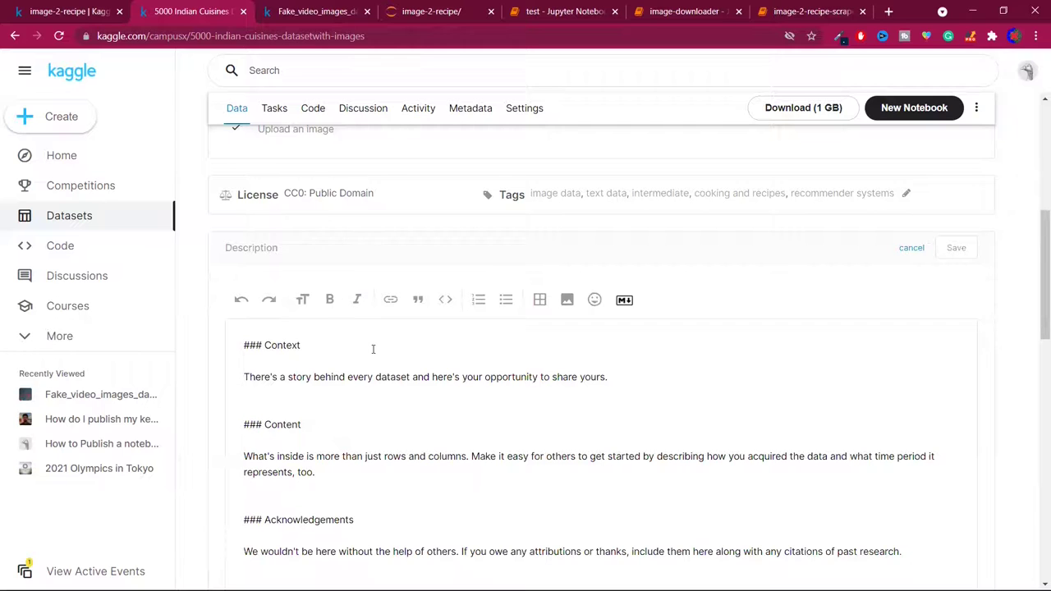
scroll(373, 349, "down", 2)
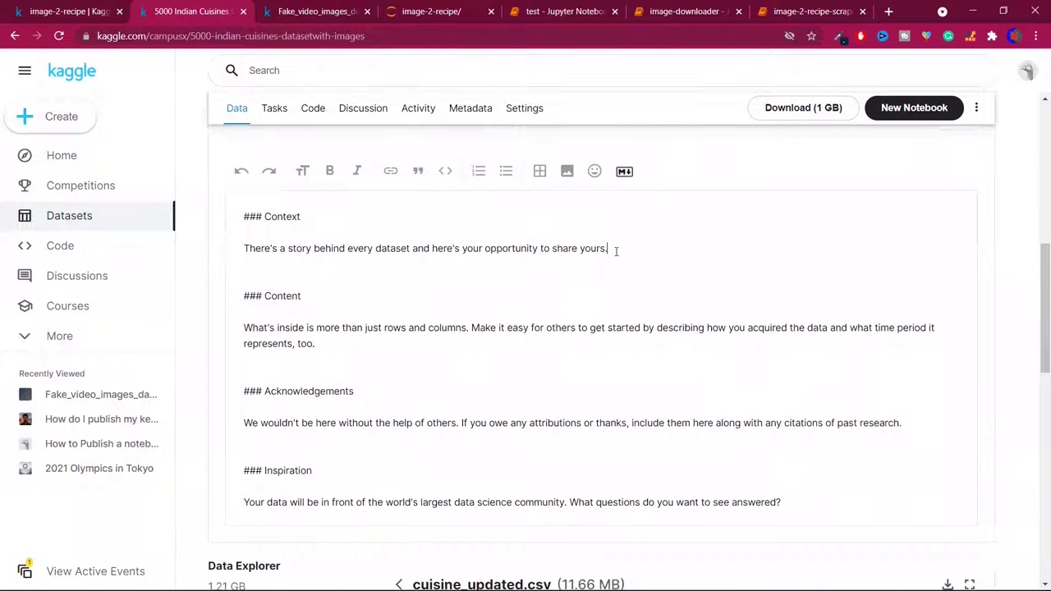
key("Return")
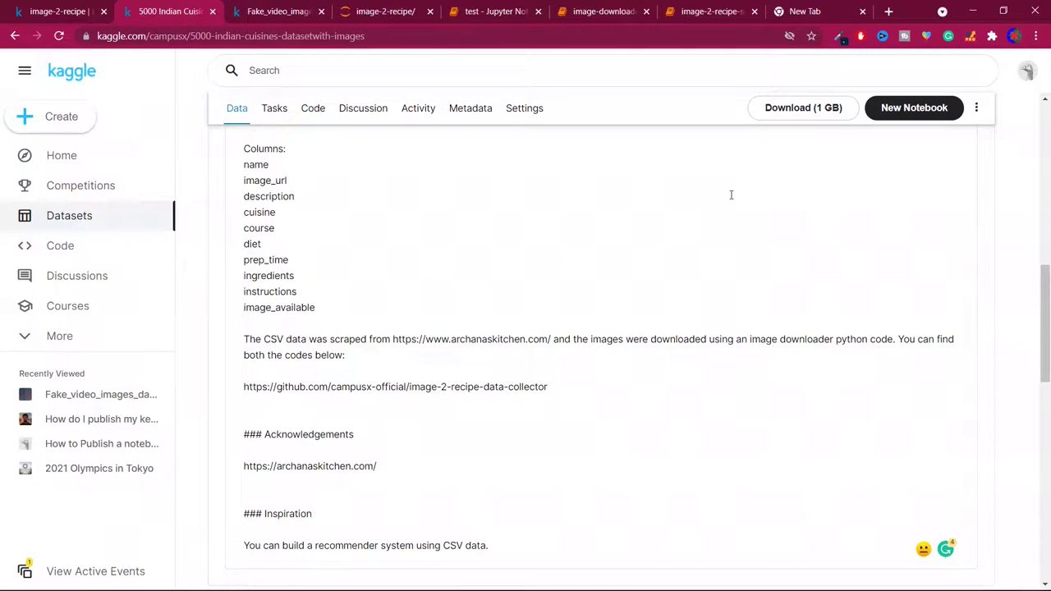
Review the drafted dataset description from end to end, save it and reload the dataset page
scroll(731, 195, "down", 2)
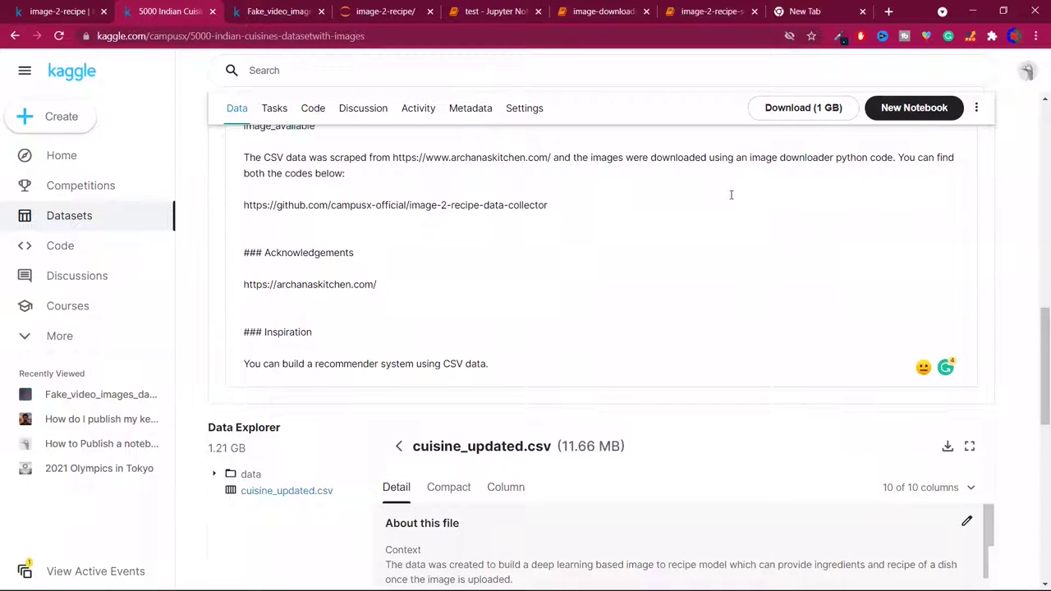
scroll(730, 194, "up", 3)
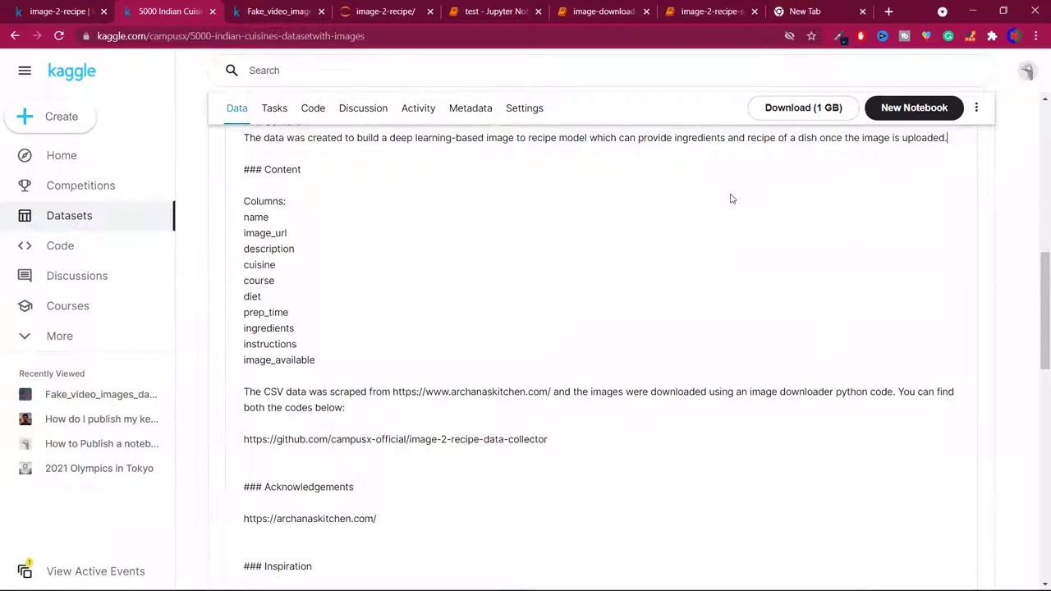
scroll(731, 198, "up", 4)
scroll(730, 197, "down", 1)
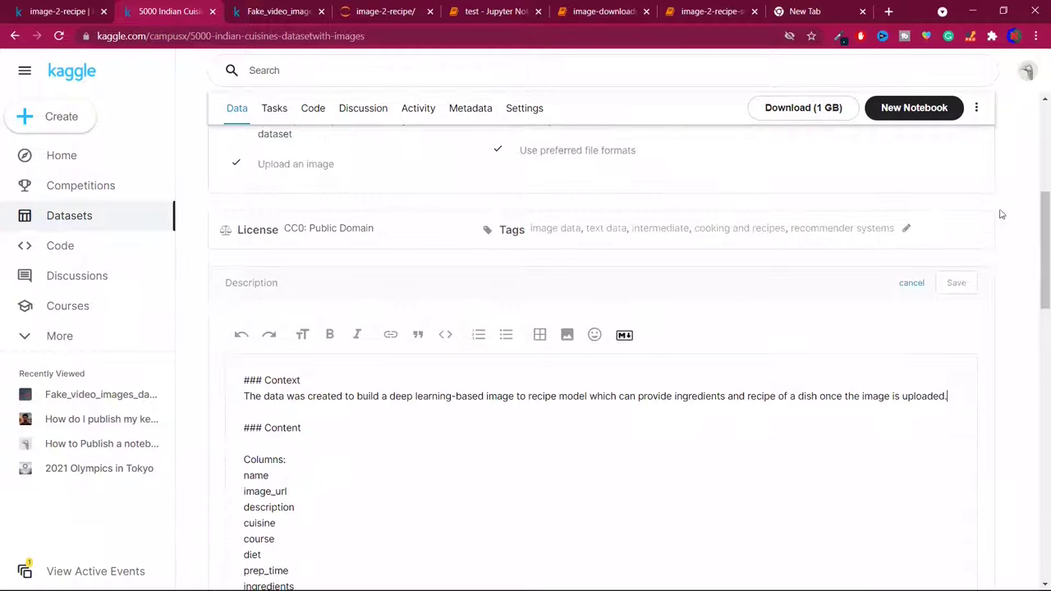
left_click(957, 283)
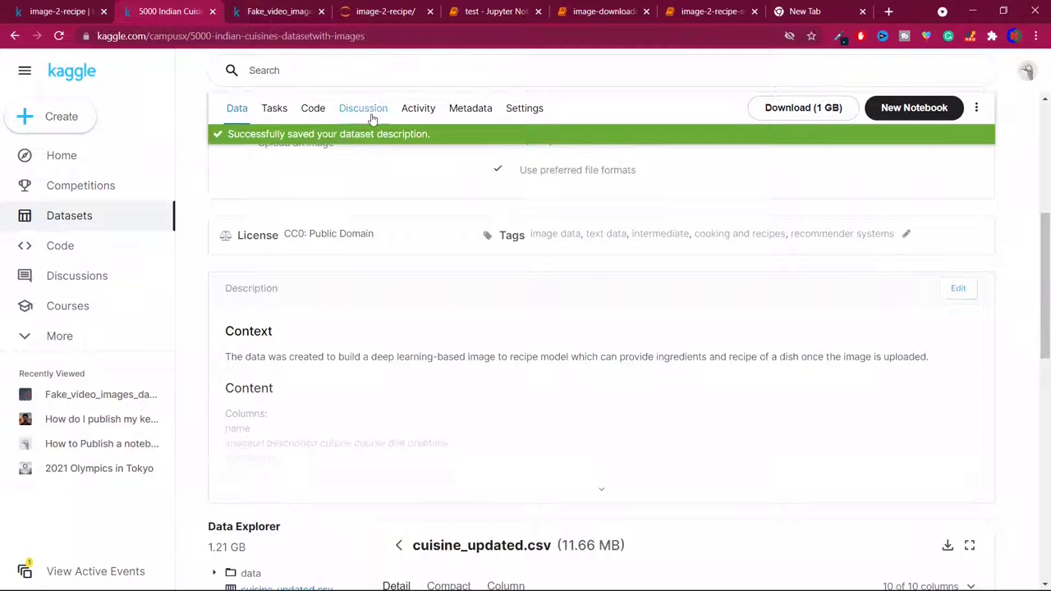
left_click(365, 37)
key("Return")
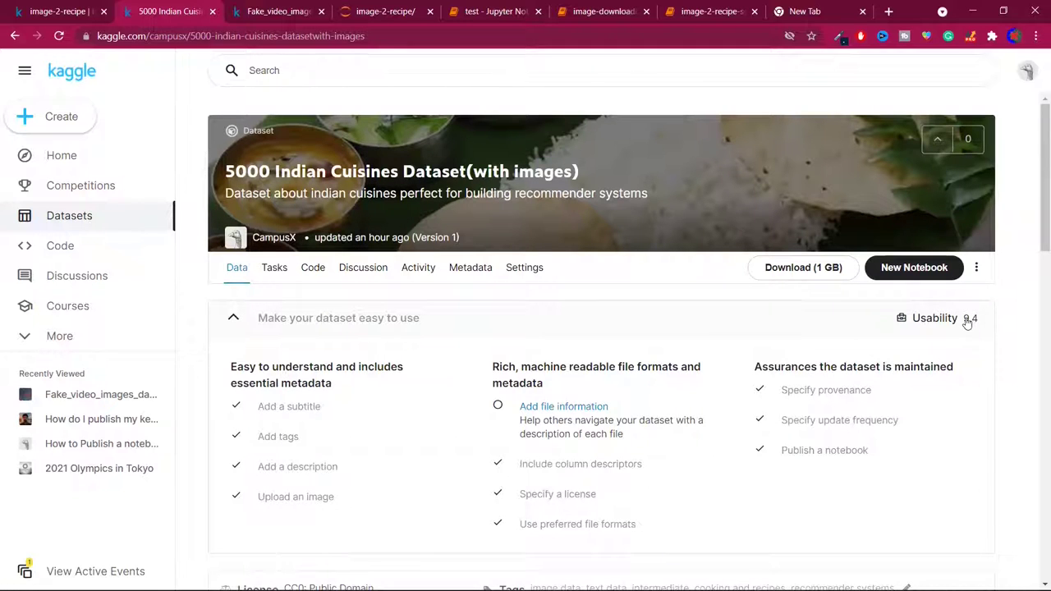
Follow the checklist's "Add file information" item, inspect the first image's file details in the nested data folder and return to the checklist
scroll(968, 322, "down", 1)
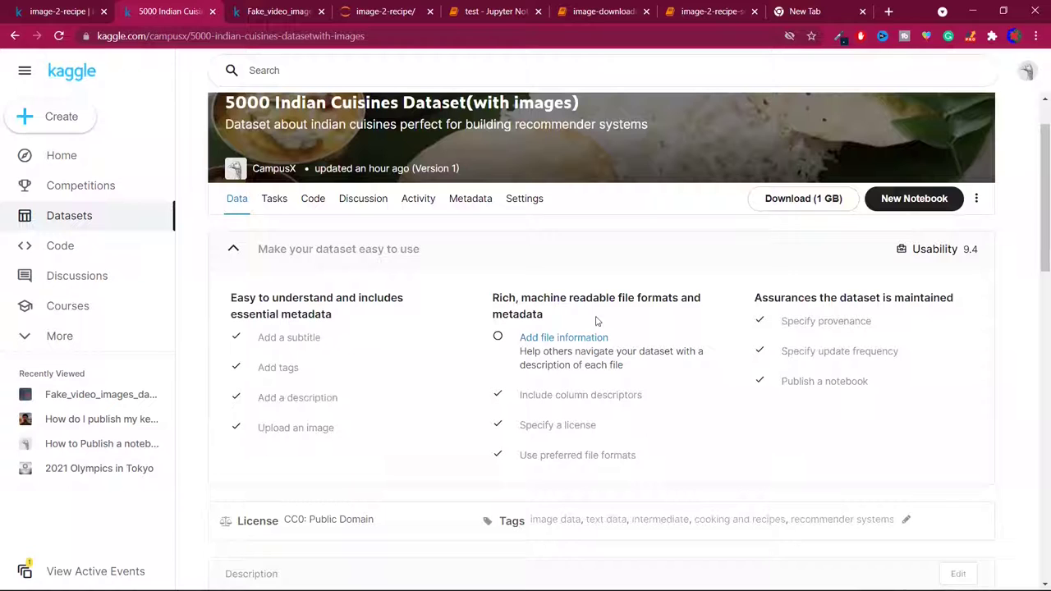
left_click(579, 337)
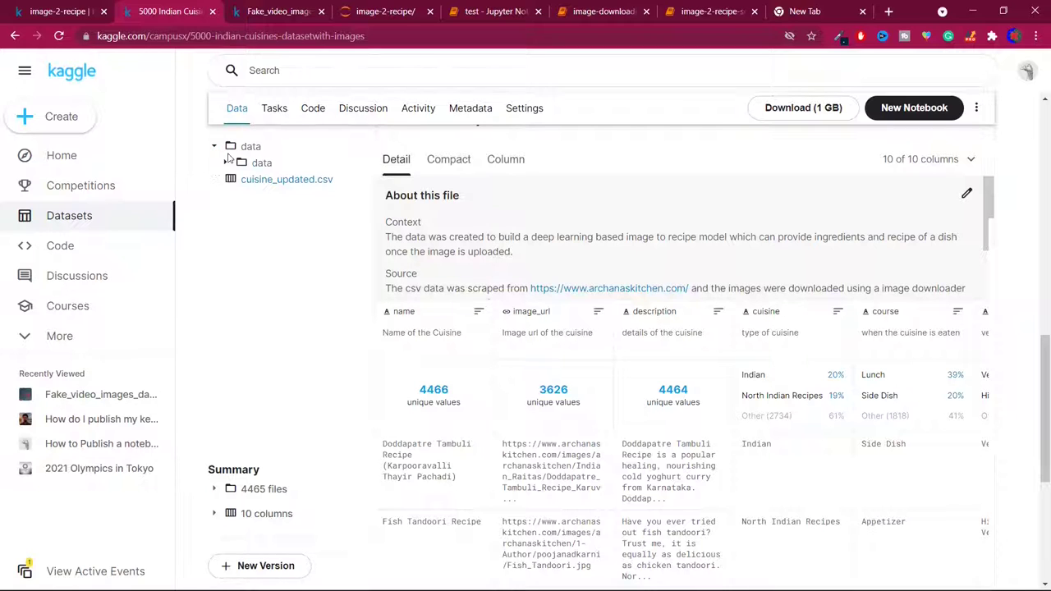
left_click(227, 165)
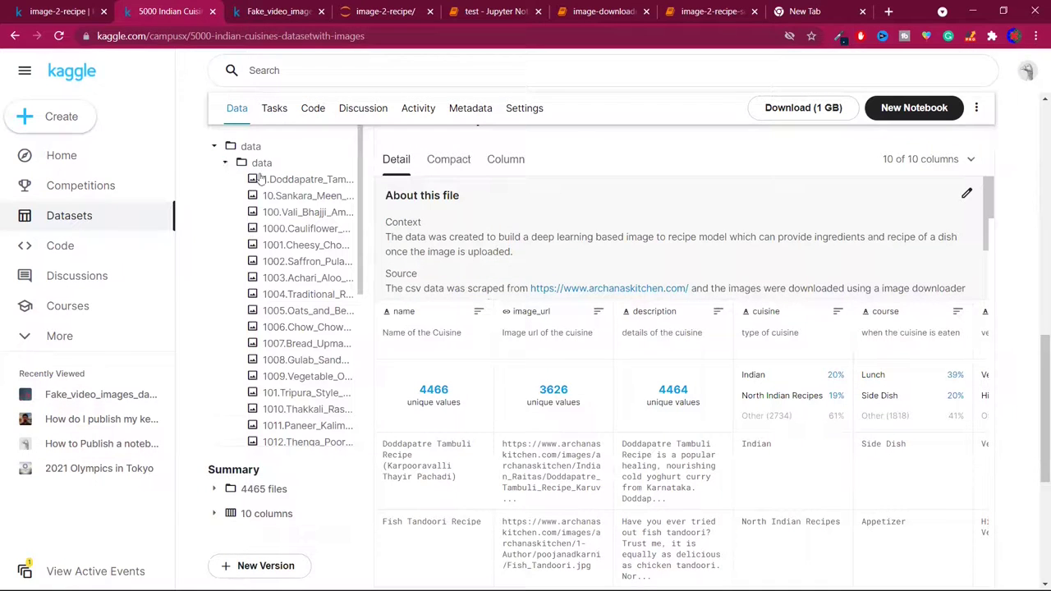
left_click(286, 187)
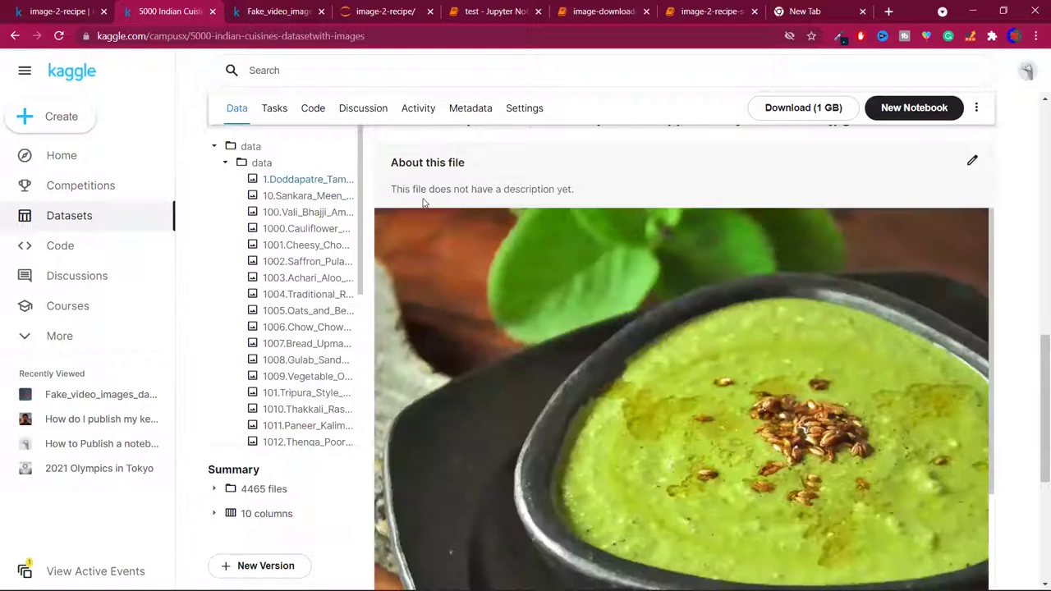
scroll(413, 206, "up", 15)
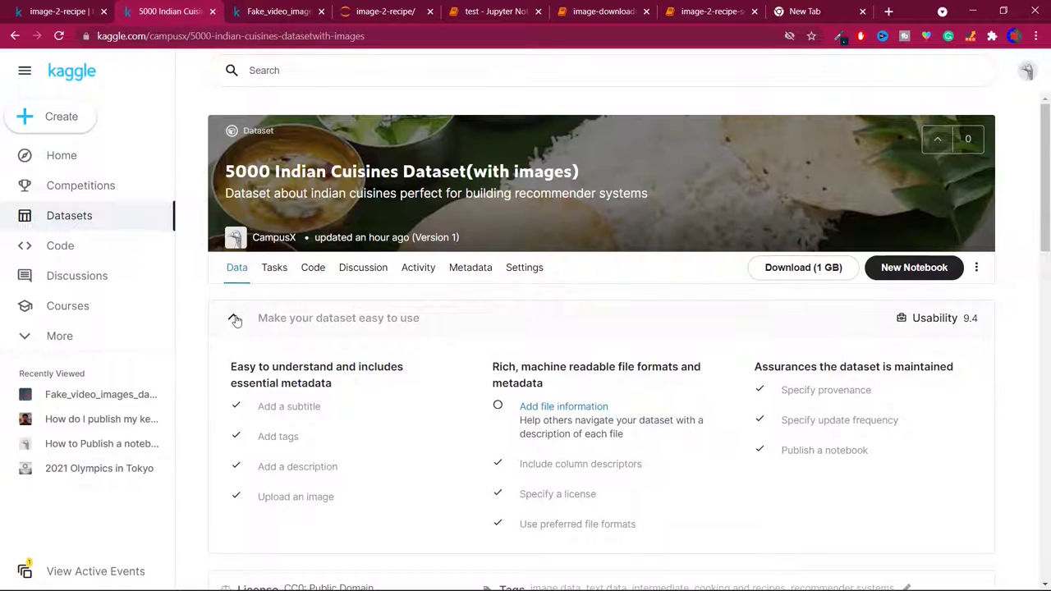
Look through the dataset's Tasks, Code, Discussion and Activity pages
left_click(313, 36)
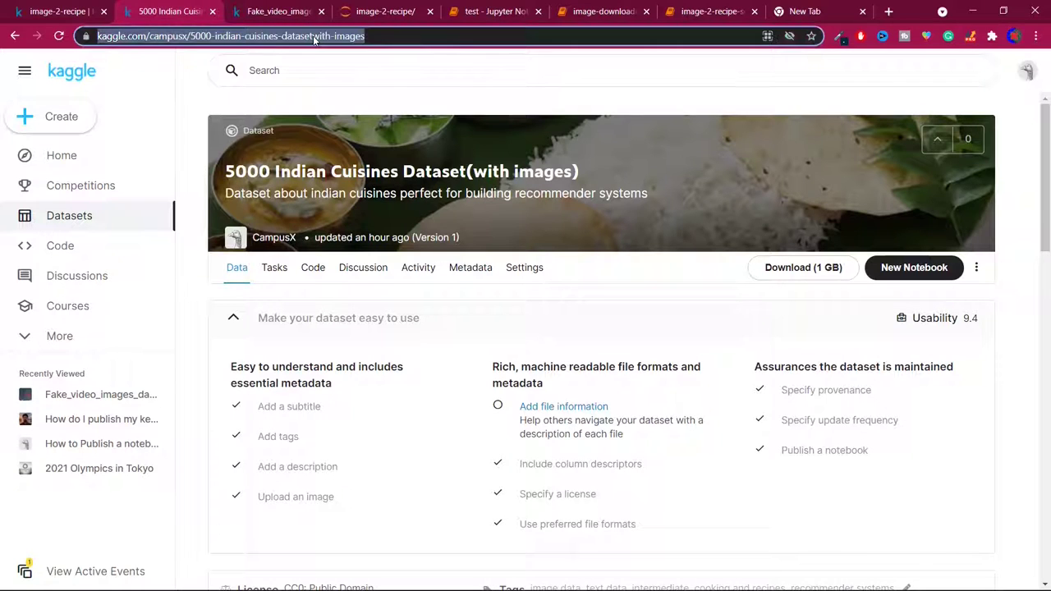
left_click(269, 270)
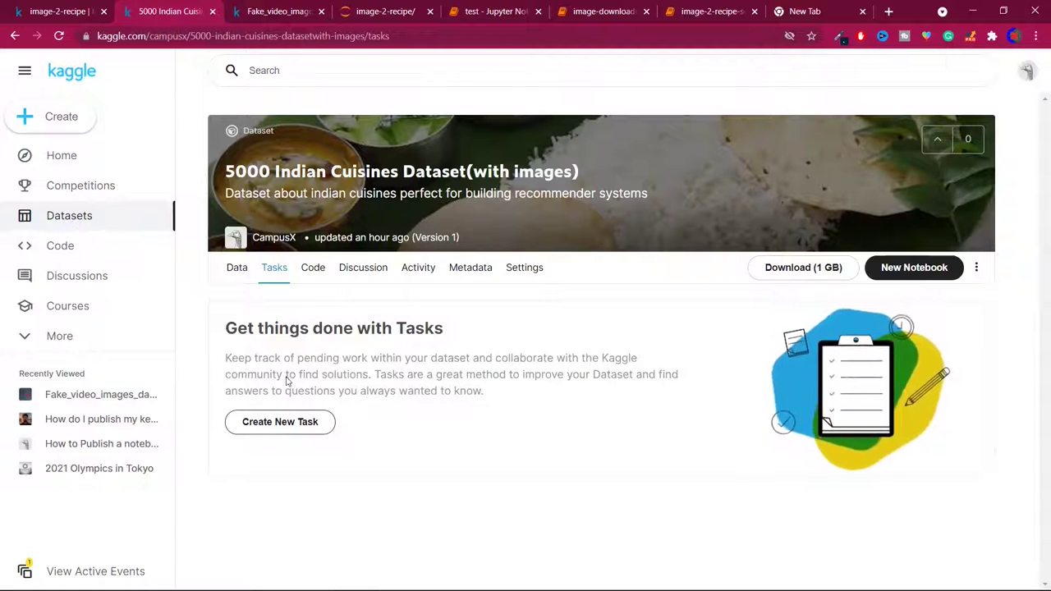
left_click(306, 283)
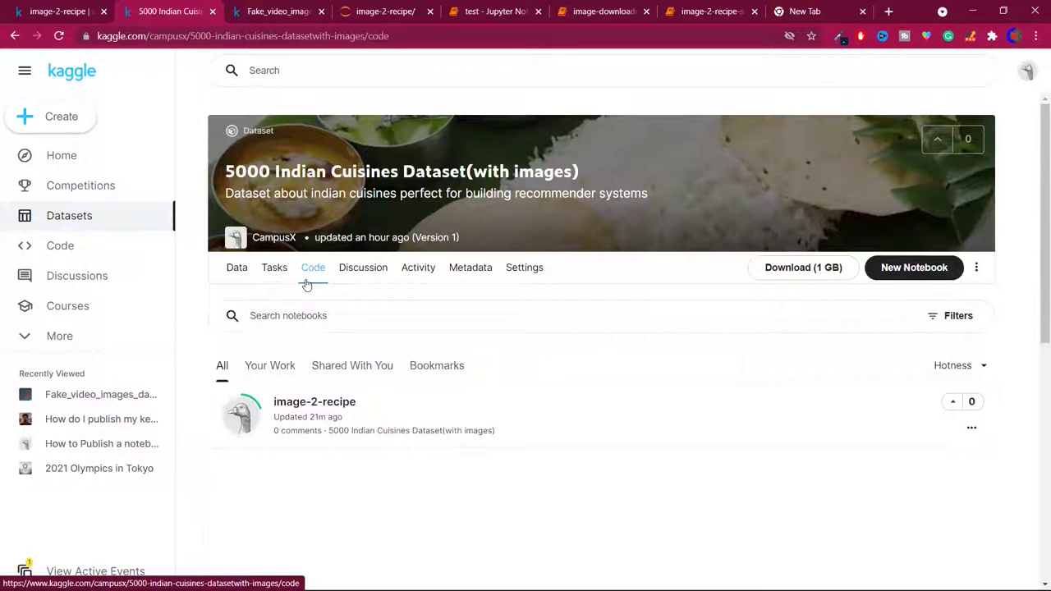
left_click(356, 274)
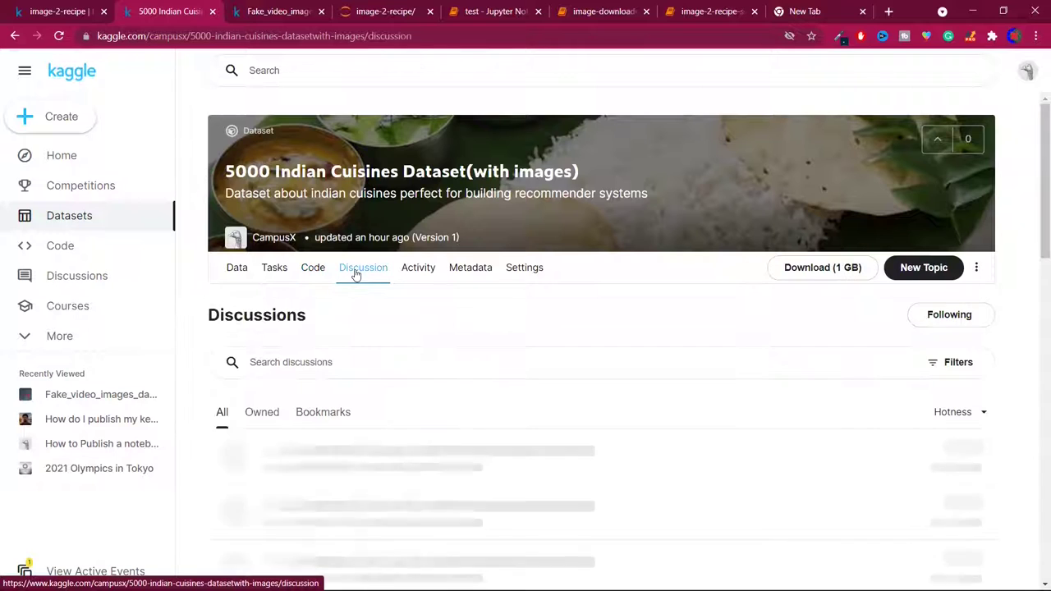
left_click(416, 268)
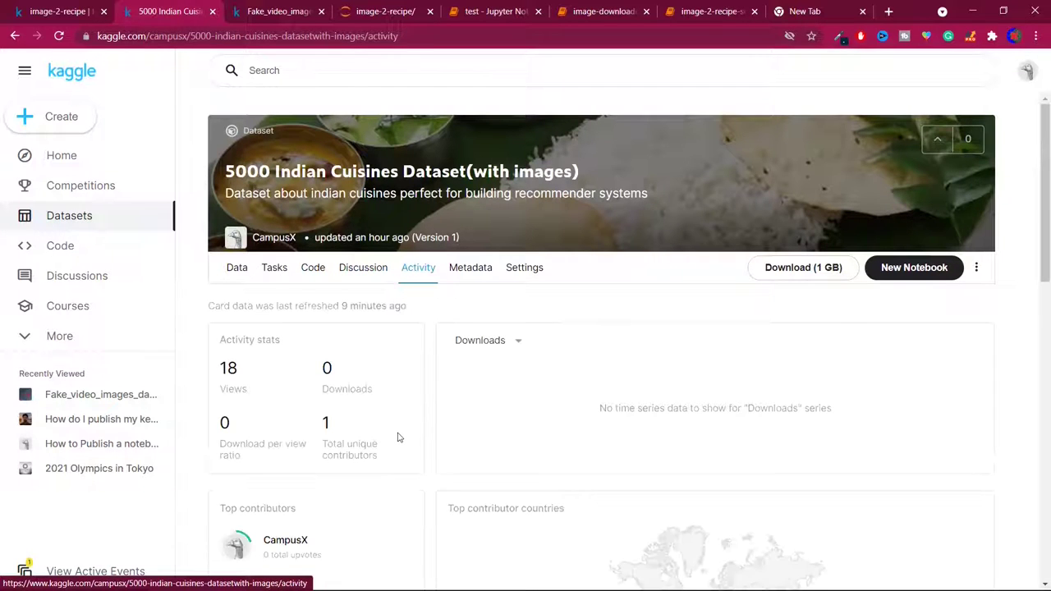
scroll(397, 437, "down", 1)
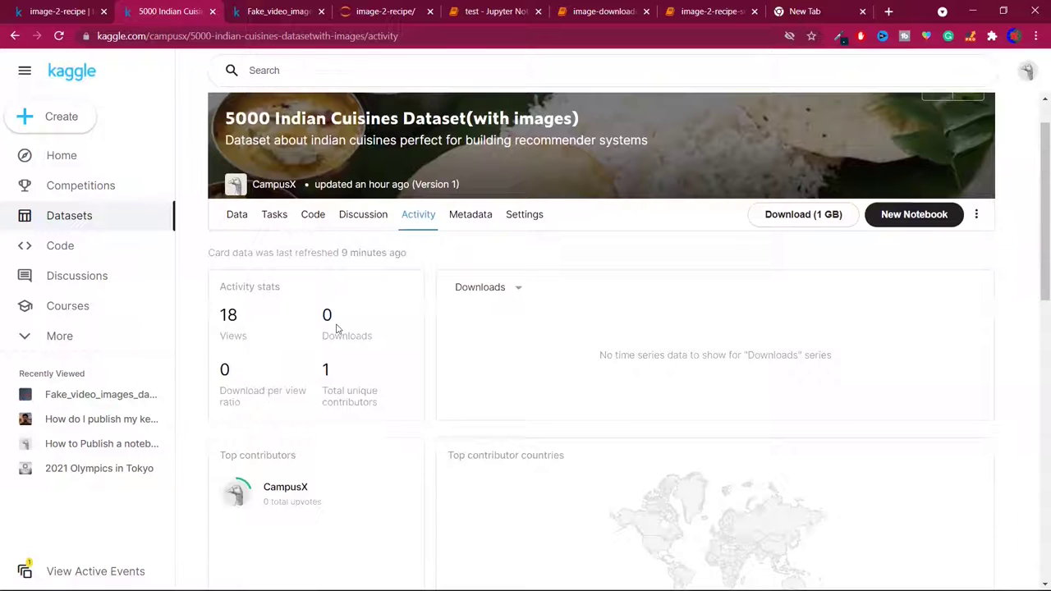
Review the dataset's Metadata and general Settings pages, and return to its Data page
left_click(461, 216)
scroll(579, 431, "down", 2)
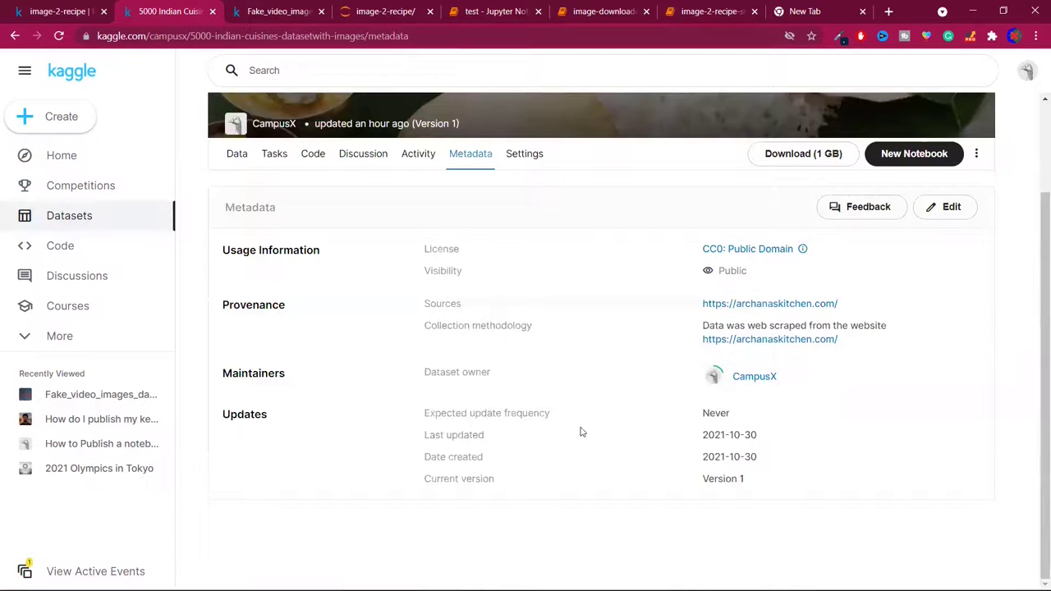
scroll(580, 432, "up", 2)
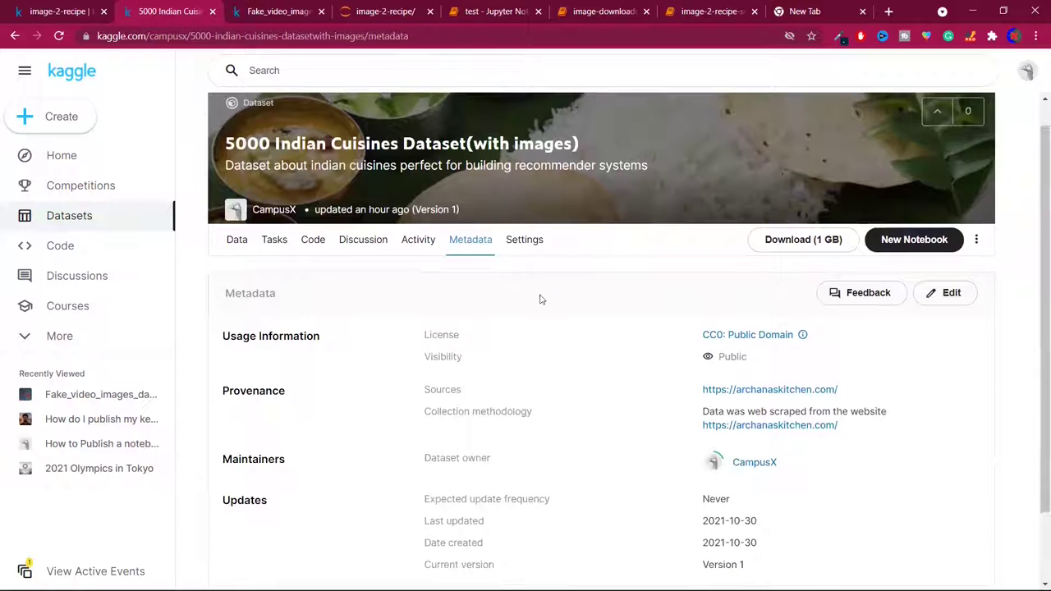
left_click(523, 241)
scroll(523, 244, "down", 1)
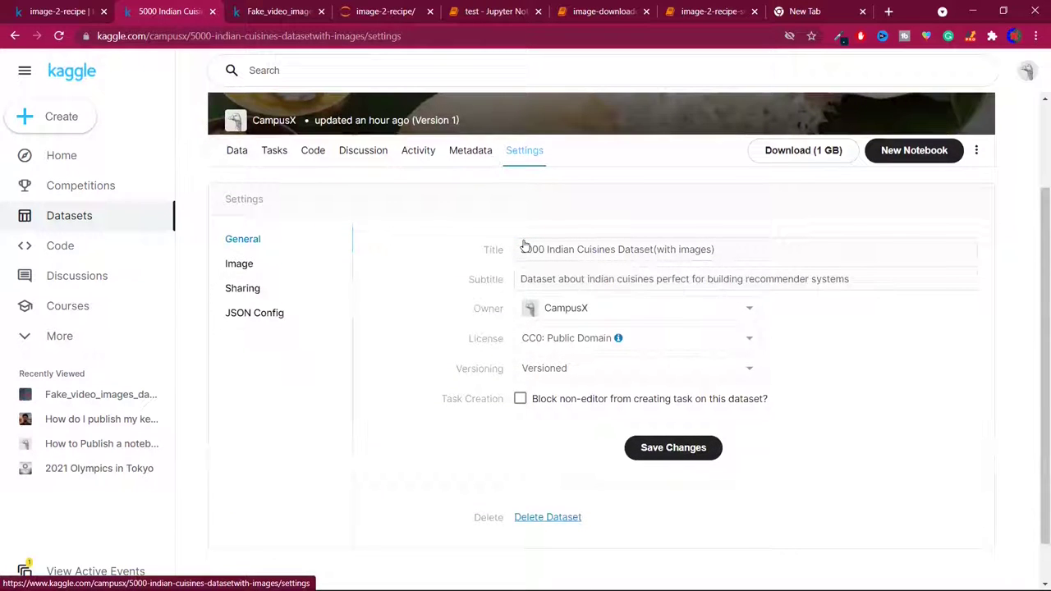
scroll(524, 245, "up", 2)
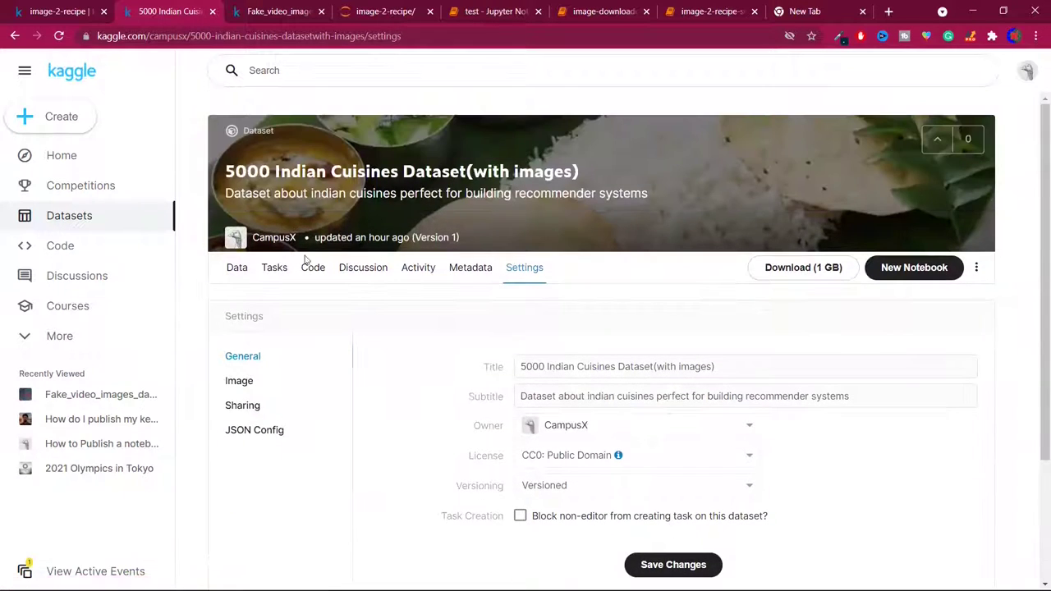
left_click(235, 269)
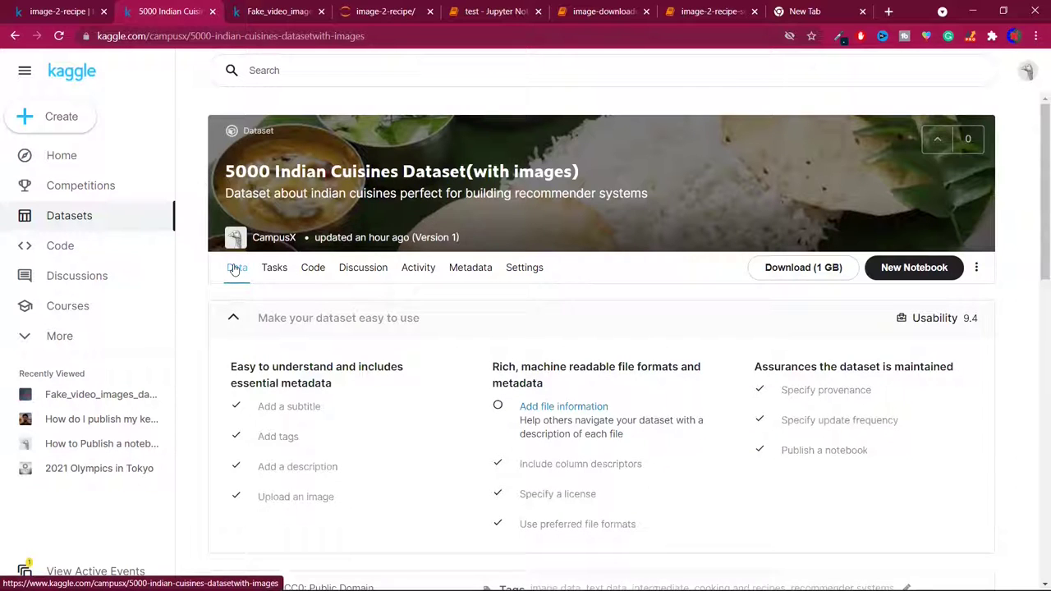